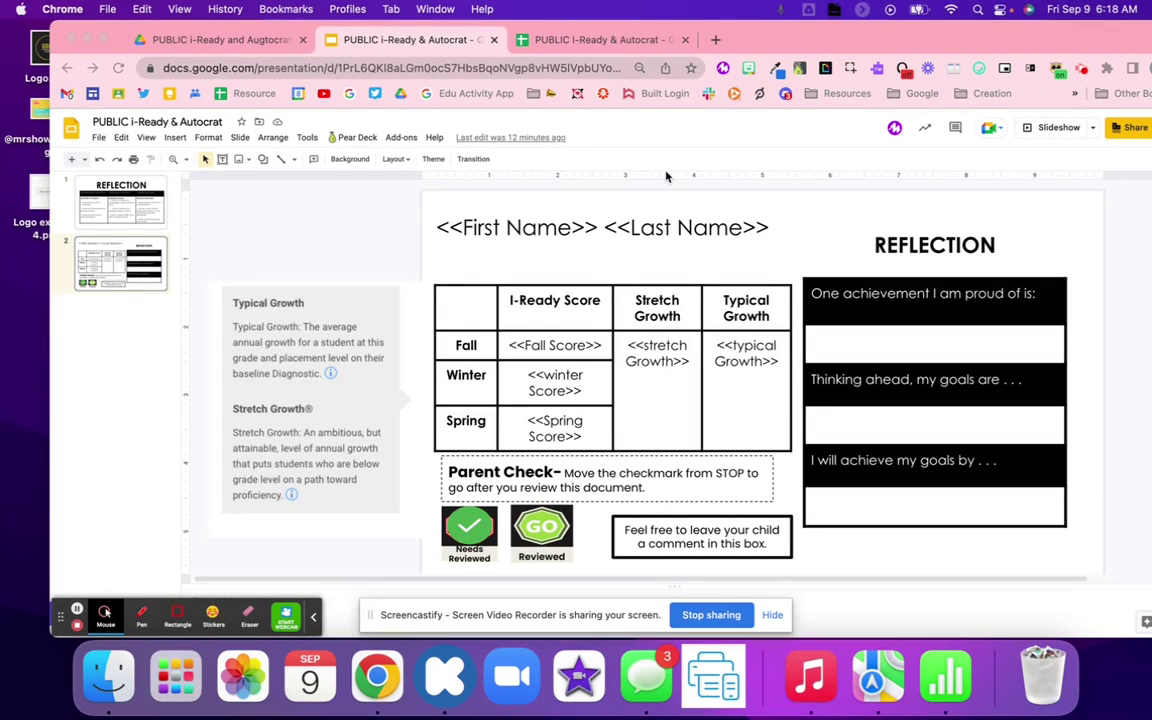
# Step: Switch to the i-Ready spreadsheet and widen the Student Email column so the address fits on one line
pyautogui.click(605, 40)
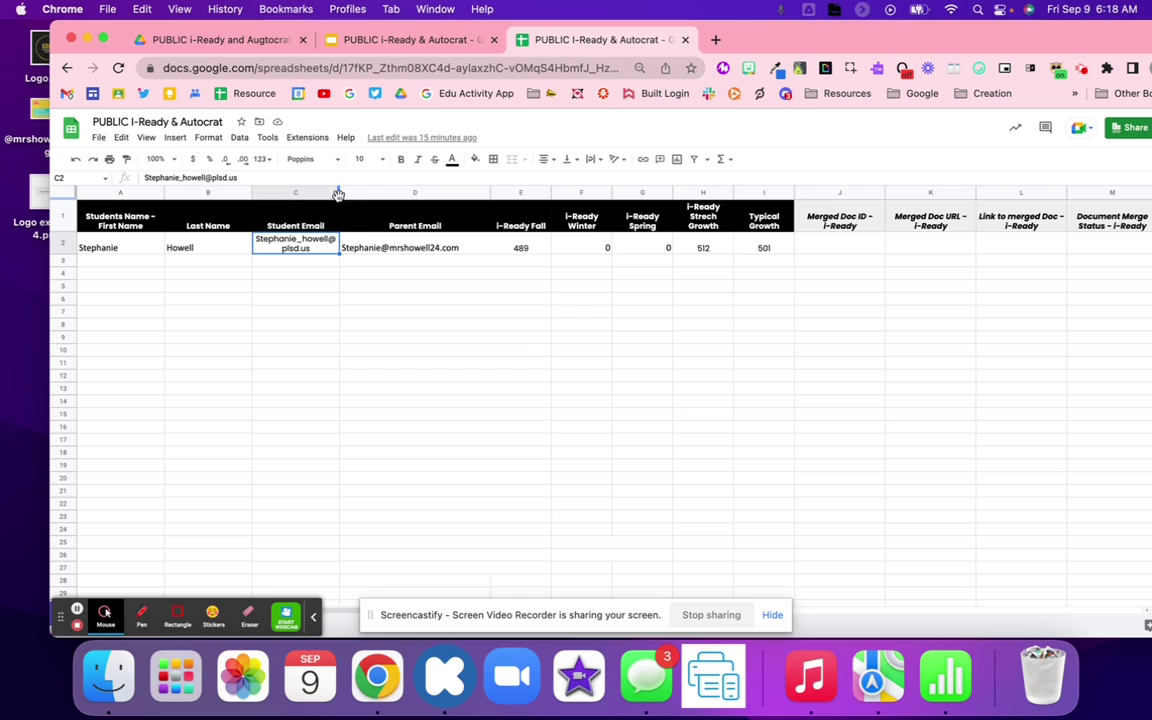
pyautogui.moveTo(339, 191); pyautogui.dragTo(369, 193)
pyautogui.click(149, 252)
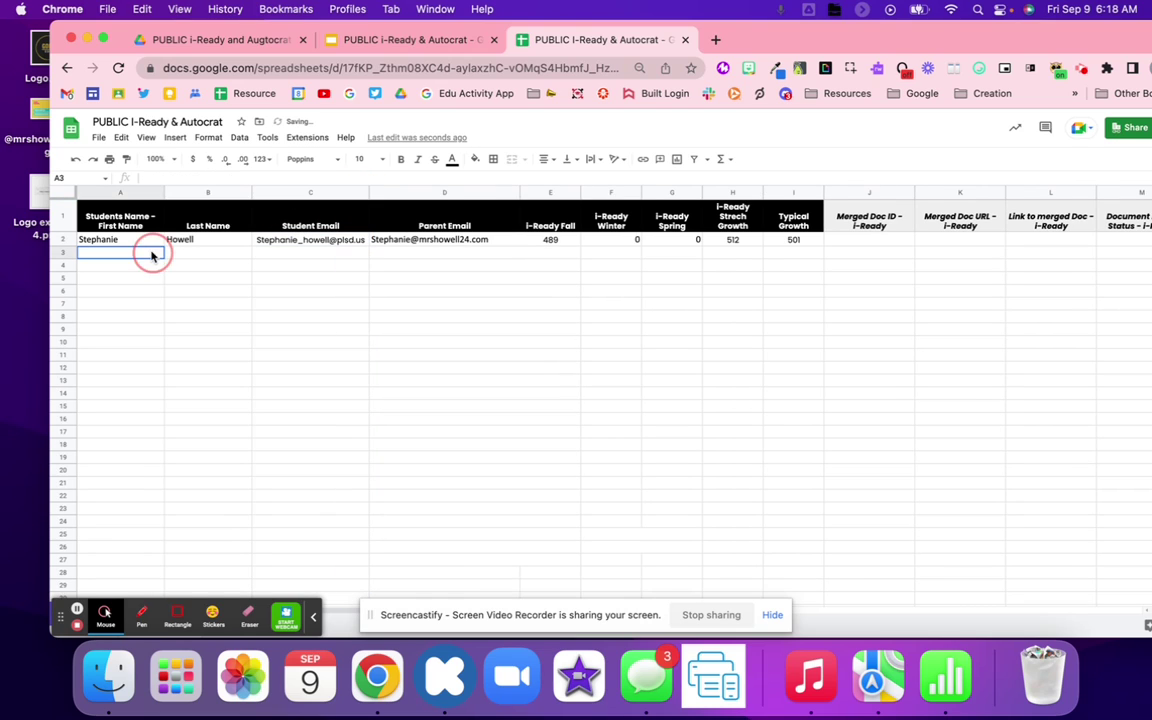
# Step: Review where each student's names, student and parent emails, i-Ready scores and growth values go in the roster
pyautogui.click(177, 255)
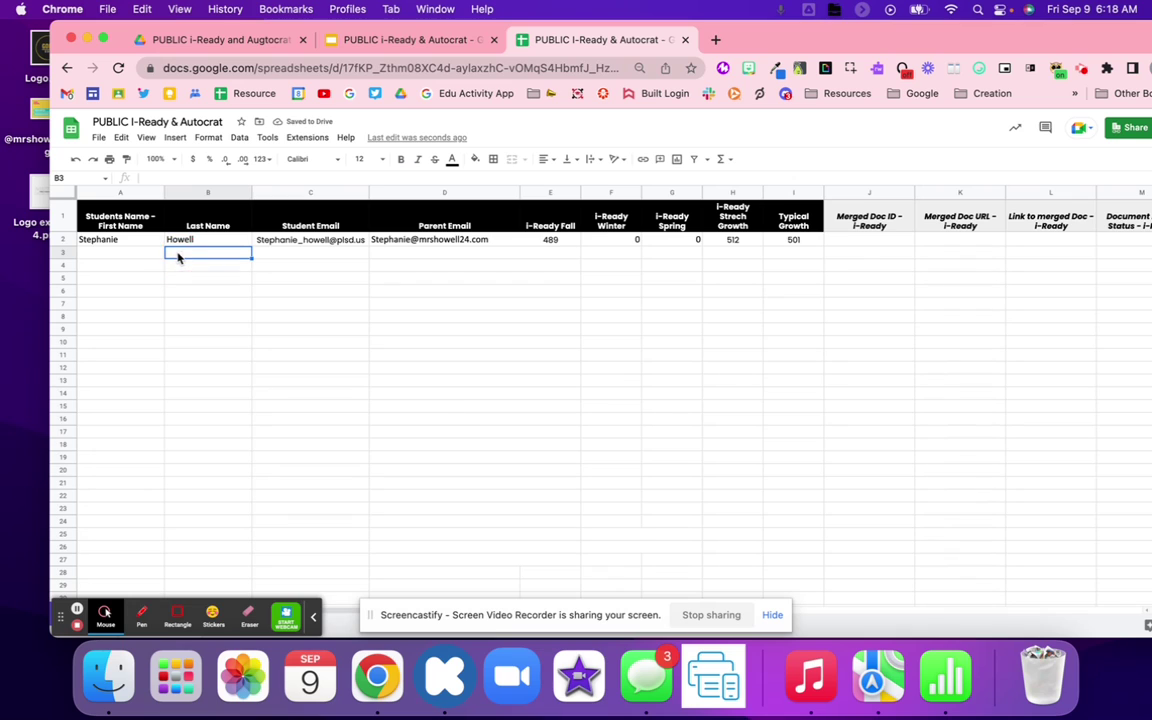
pyautogui.click(295, 241)
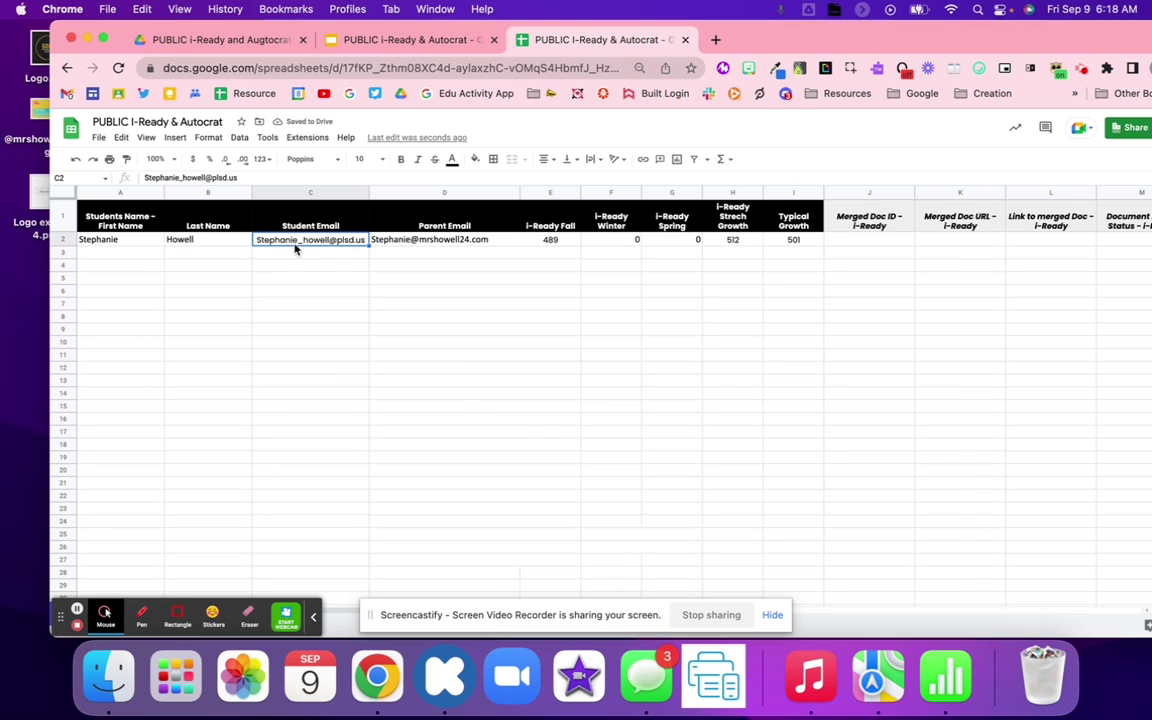
pyautogui.click(405, 242)
pyautogui.click(558, 244)
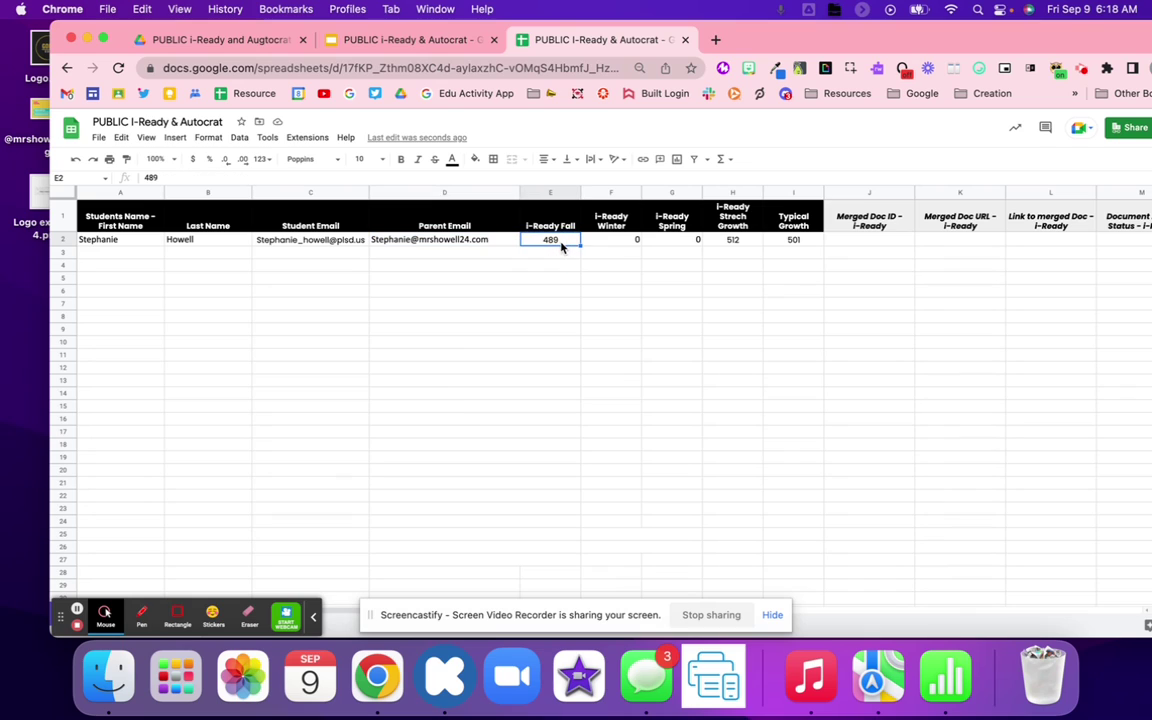
pyautogui.click(590, 243)
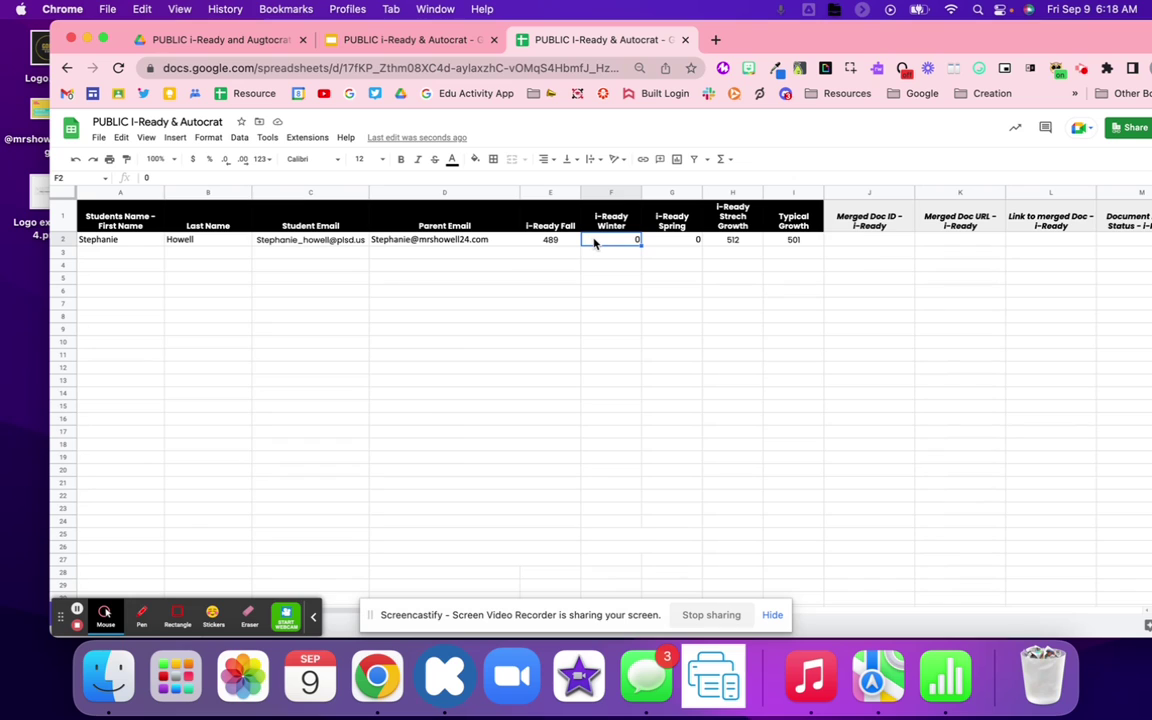
pyautogui.moveTo(130, 242); pyautogui.dragTo(575, 550)
pyautogui.moveTo(730, 239); pyautogui.dragTo(802, 485)
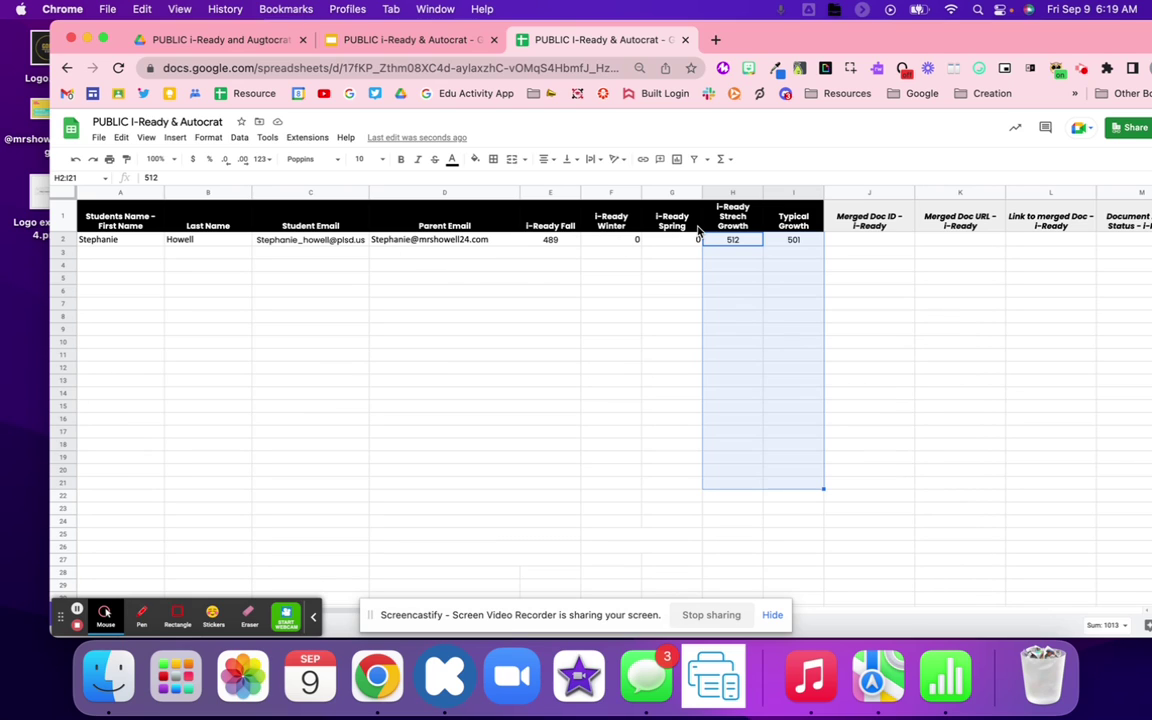
pyautogui.click(790, 247)
pyautogui.click(138, 254)
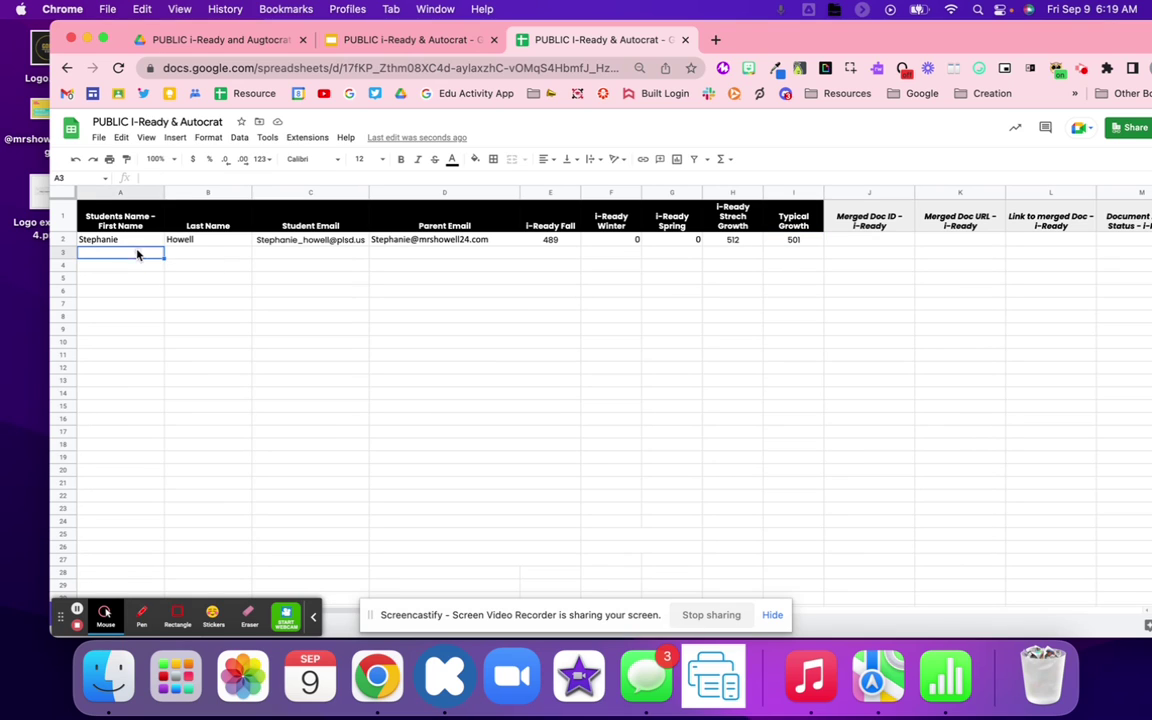
pyautogui.click(187, 259)
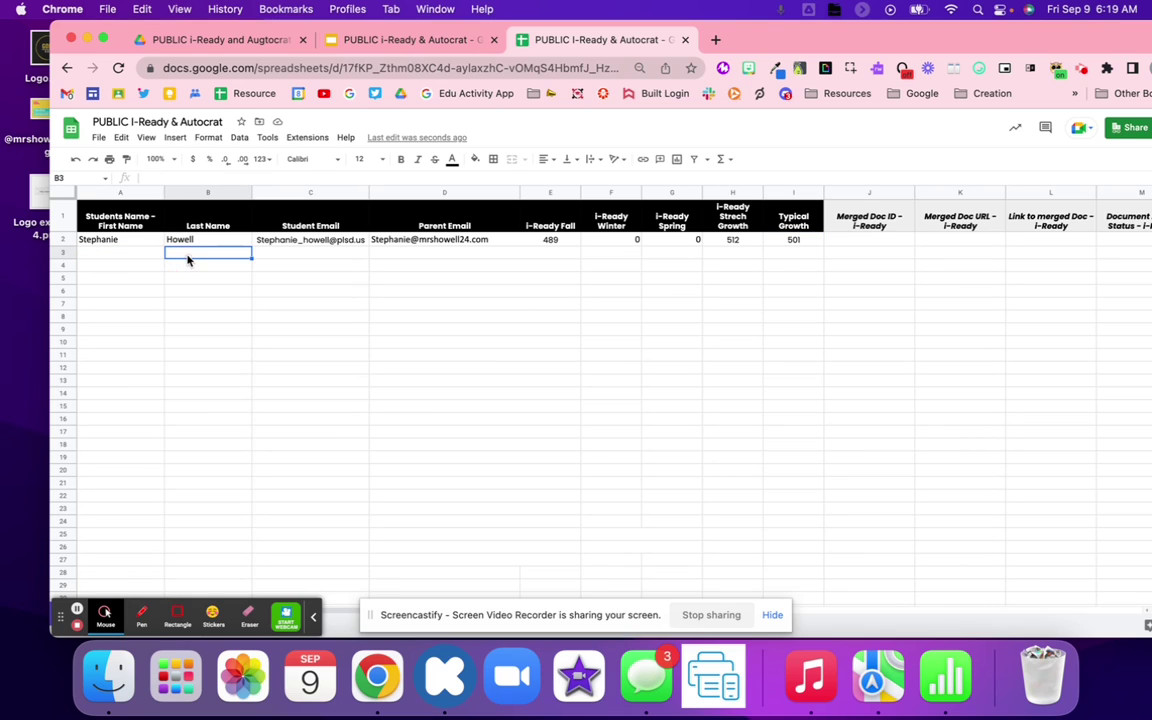
# Step: Examine the winter and spring placeholder scores and the headers of the i-Ready score and growth columns
pyautogui.click(312, 617)
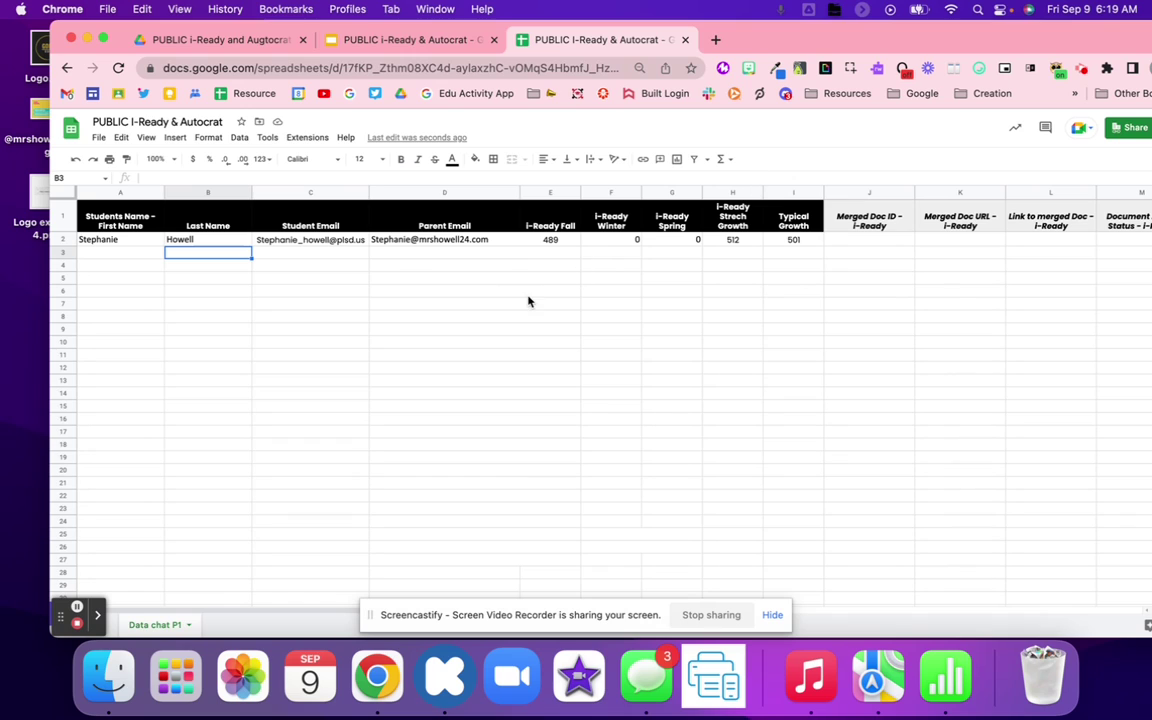
pyautogui.click(615, 240)
pyautogui.click(681, 243)
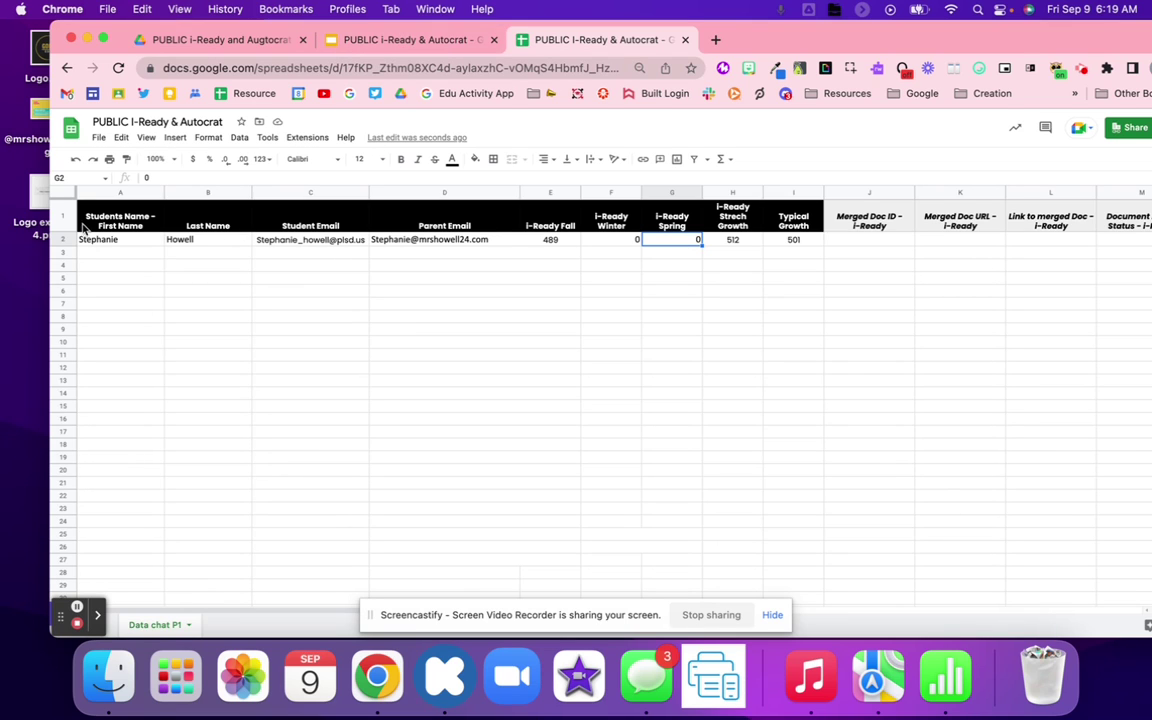
pyautogui.click(571, 222)
pyautogui.click(615, 220)
pyautogui.click(675, 222)
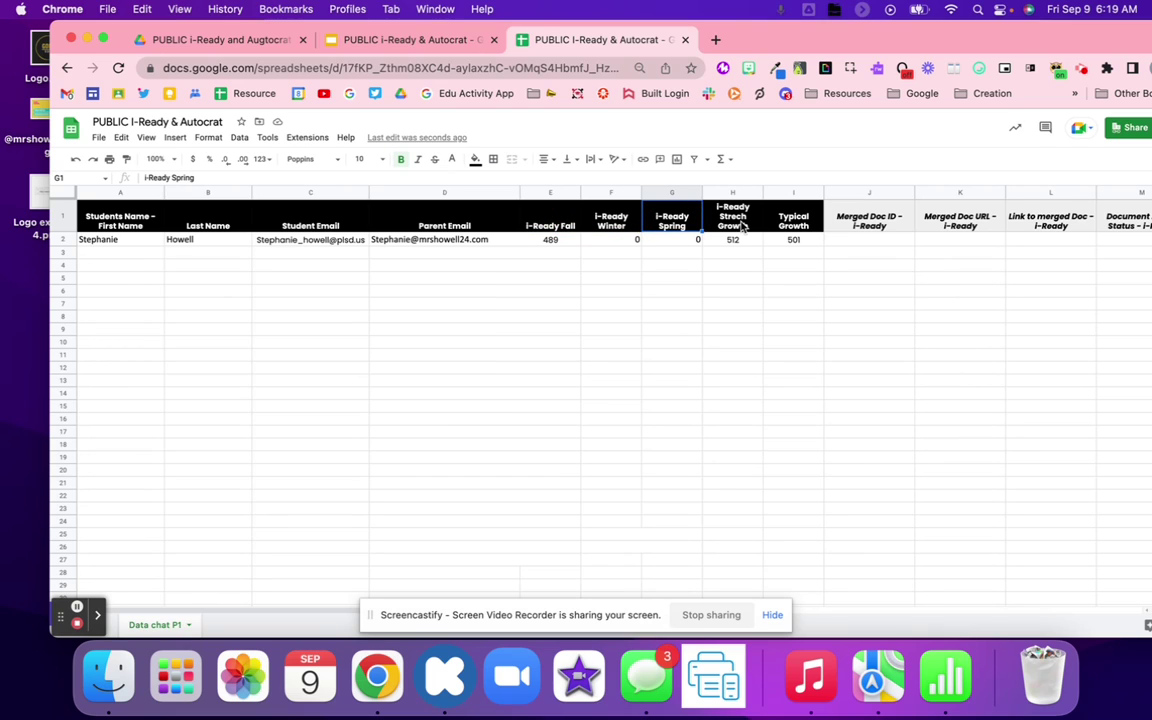
pyautogui.click(736, 222)
pyautogui.click(792, 221)
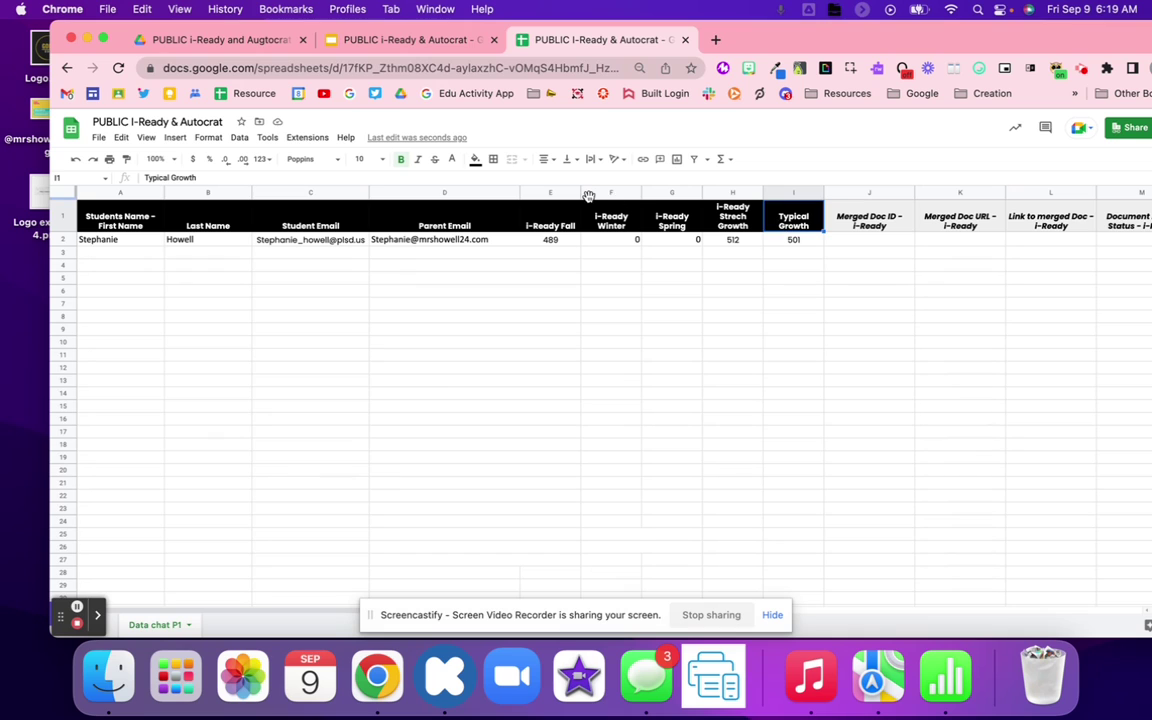
# Step: Switch to the Google Slides template and examine its merge tags for names, seasonal scores, stretch growth and typical growth
pyautogui.click(410, 40)
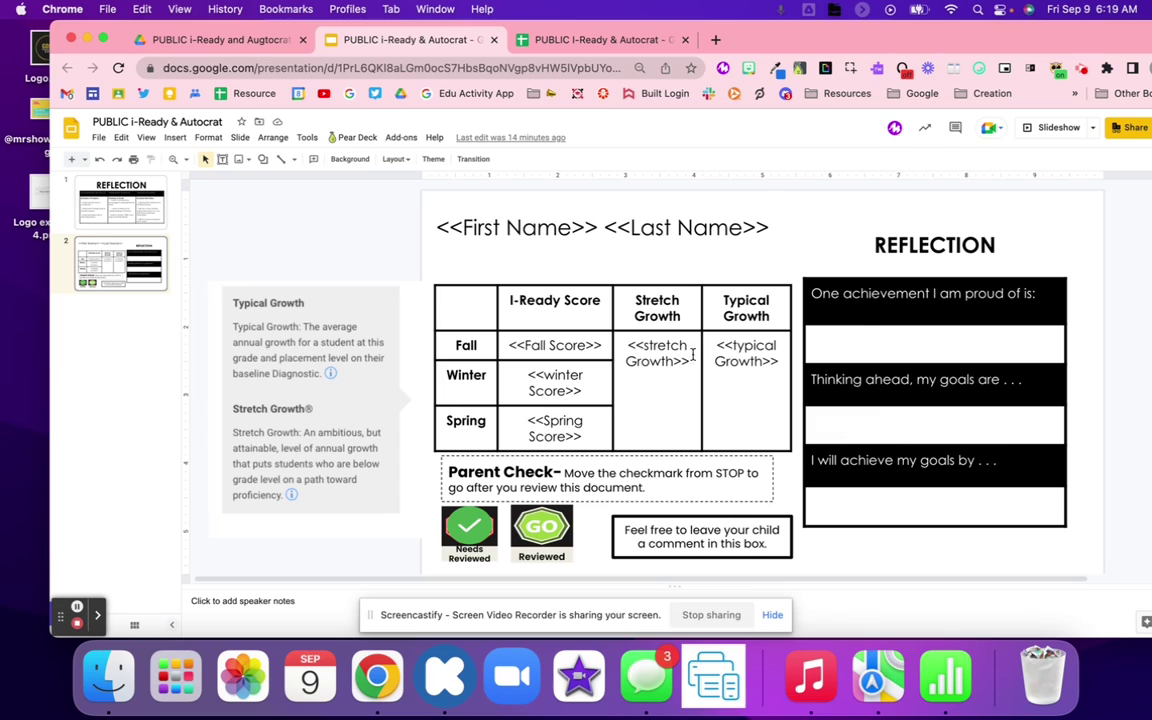
pyautogui.click(523, 246)
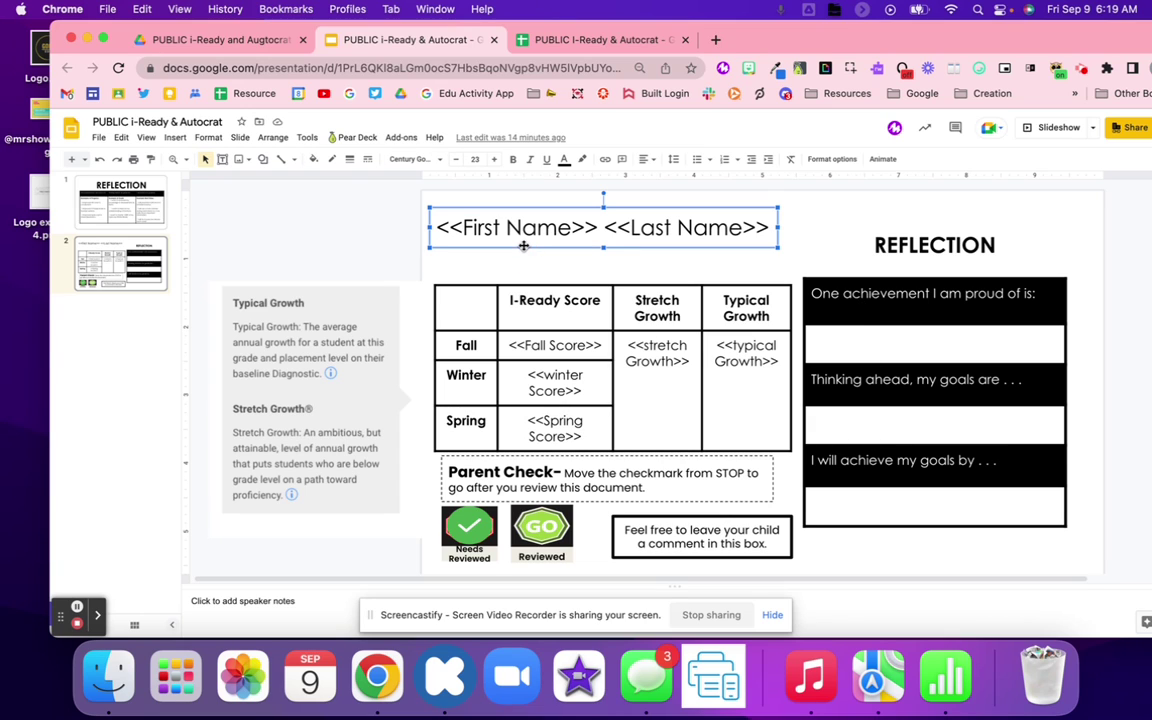
pyautogui.click(556, 345)
pyautogui.tripleClick(556, 345)
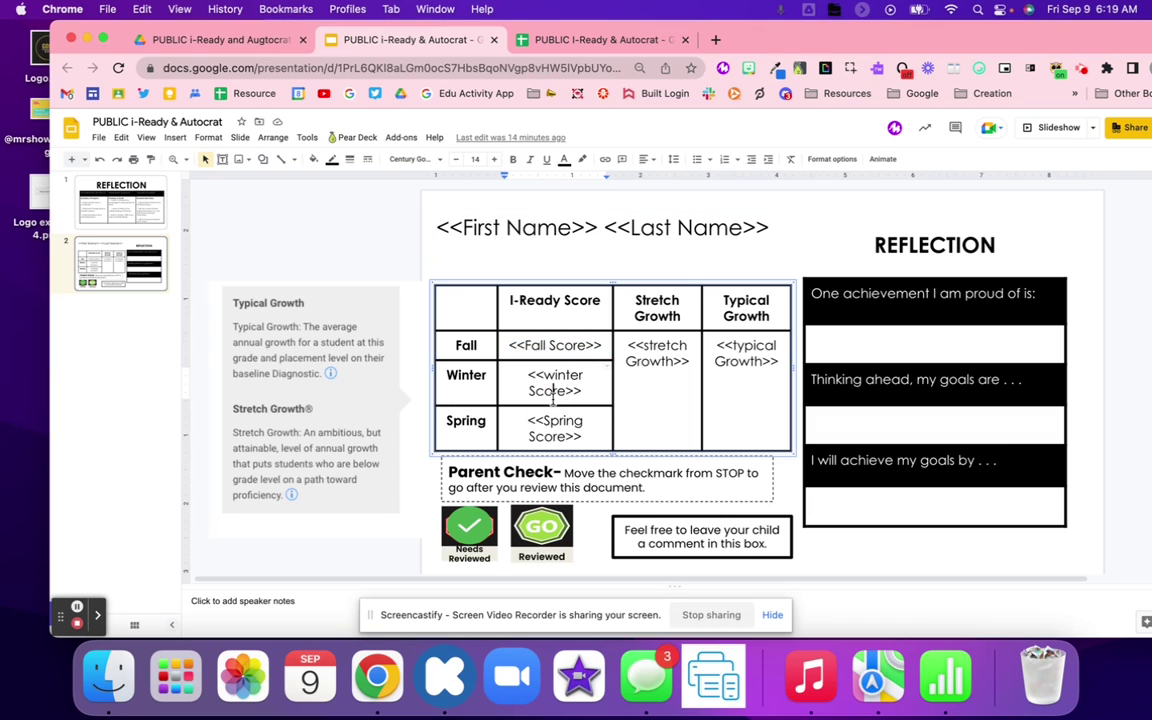
pyautogui.tripleClick(554, 383)
pyautogui.tripleClick(552, 428)
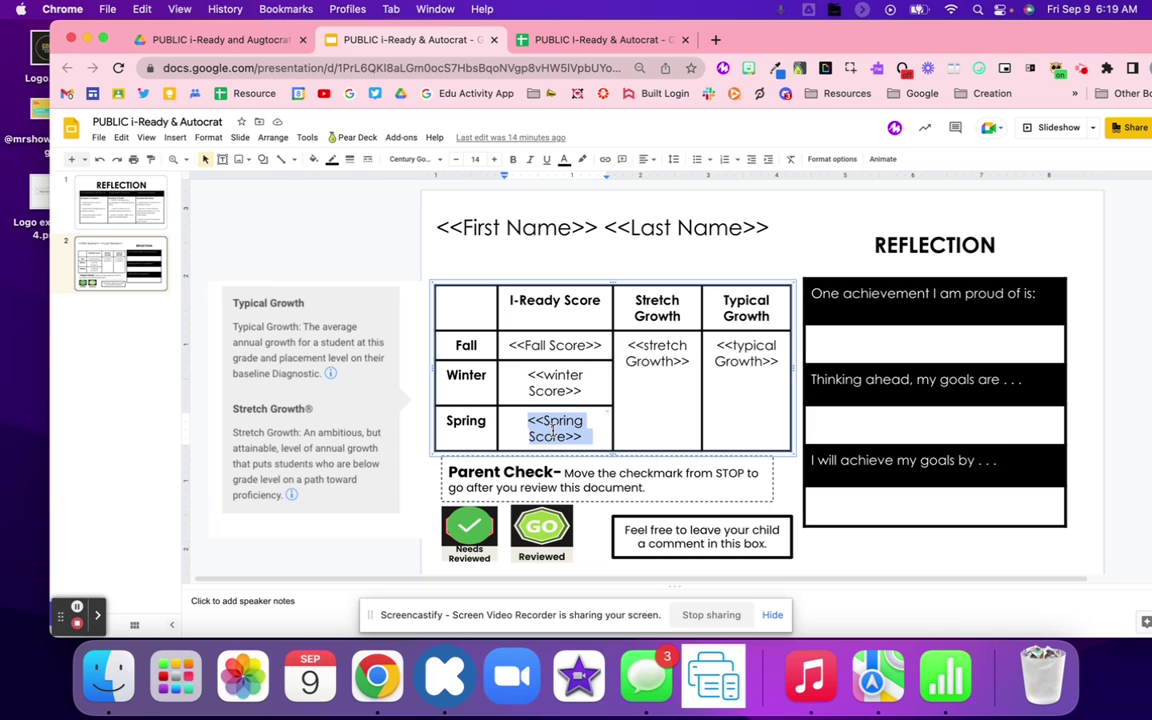
pyautogui.click(658, 360)
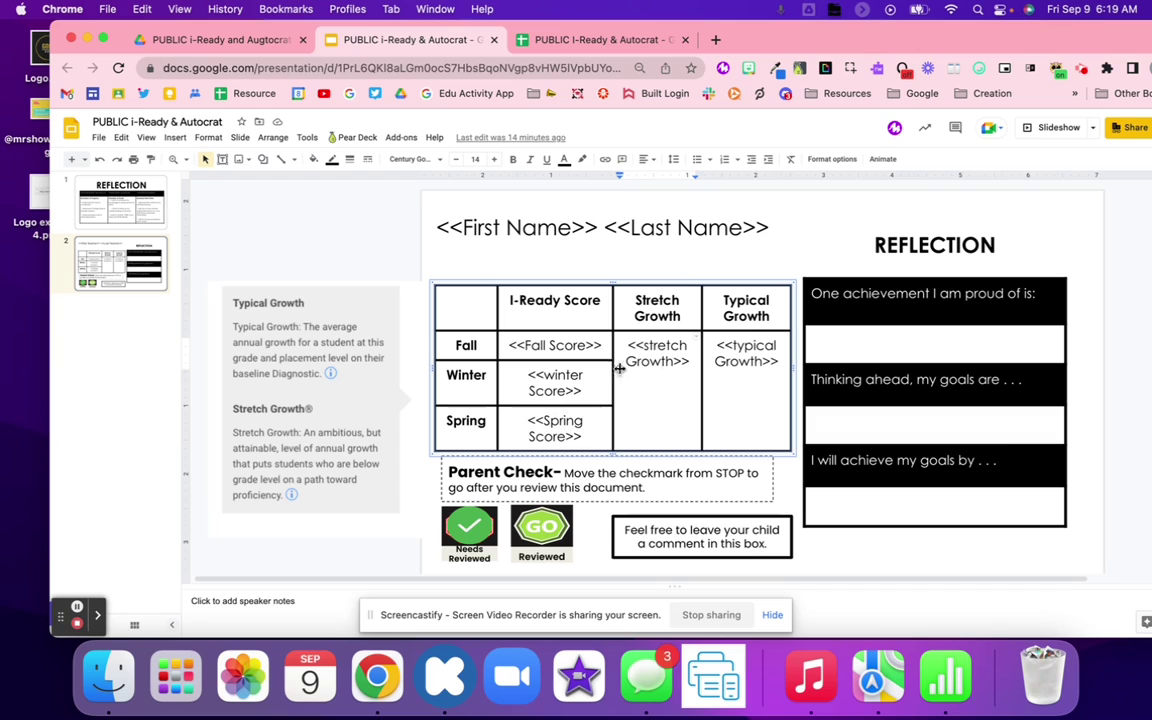
pyautogui.tripleClick(741, 351)
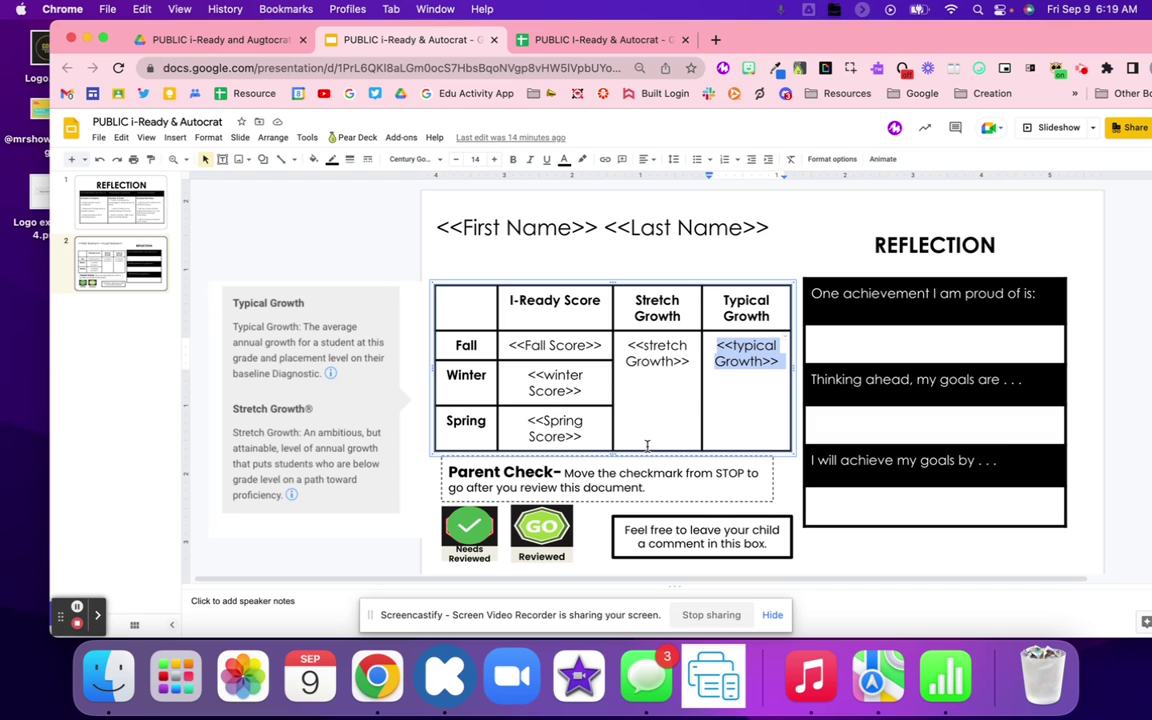
# Step: Examine the Parent Check instructions, the movable checkmark and the parent comment box on the template slide
pyautogui.click(621, 462)
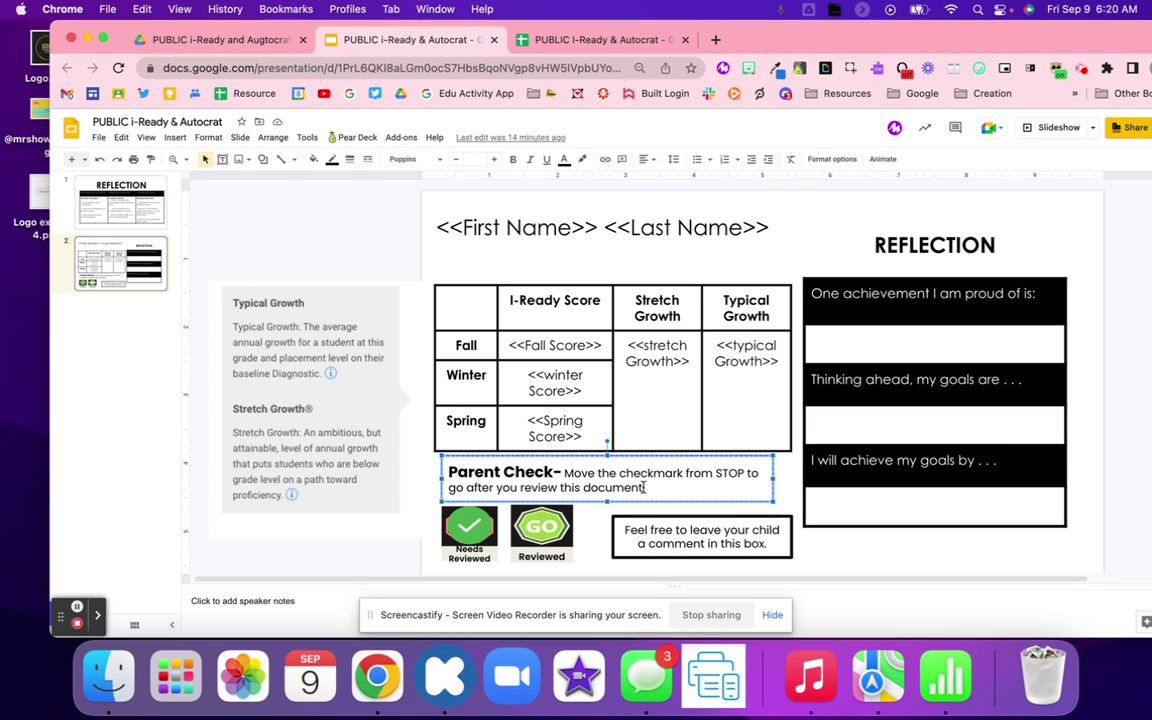
pyautogui.click(476, 535)
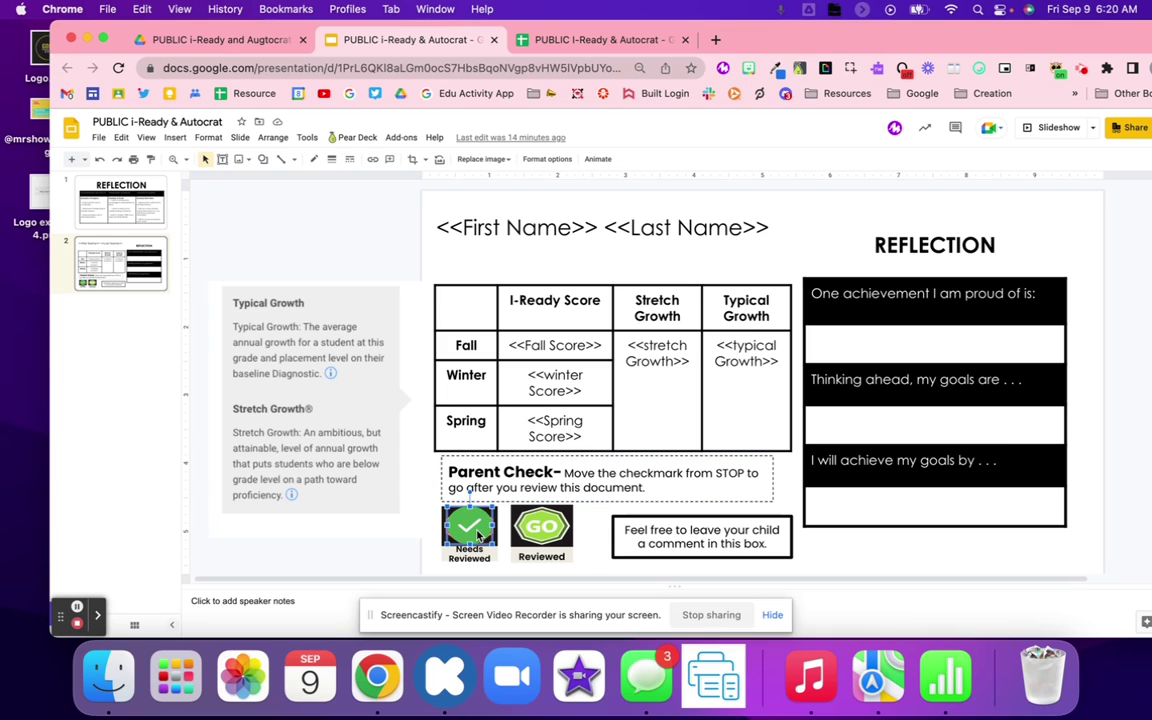
pyautogui.moveTo(478, 537)
pyautogui.mouseDown()
pyautogui.moveTo(547, 527)
pyautogui.moveTo(467, 532)
pyautogui.mouseUp()
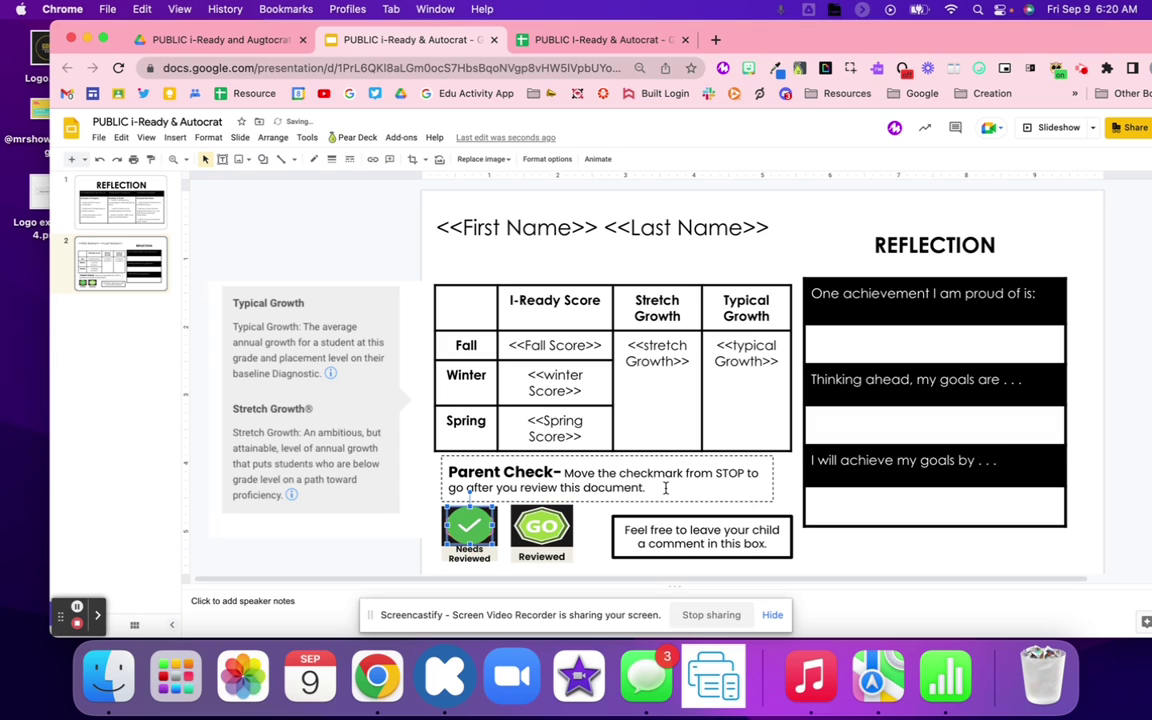
pyautogui.tripleClick(683, 529)
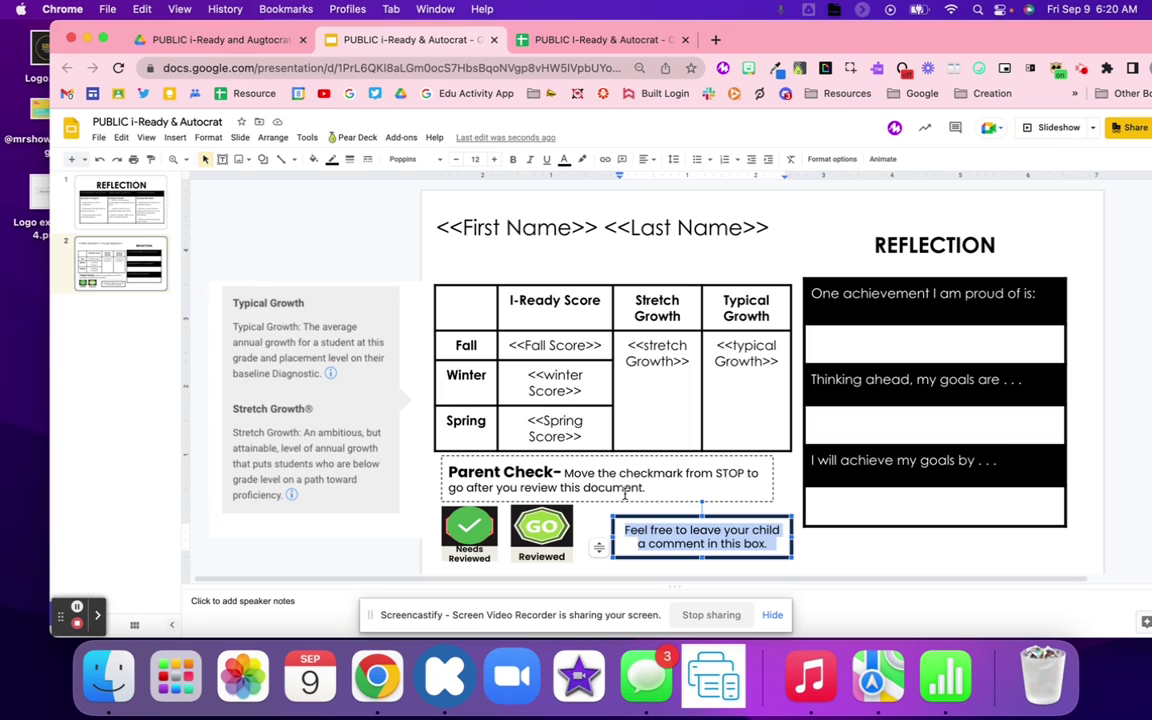
# Step: Compare the blank reflection answer cells on slide 2 with the example responses on slide 1
pyautogui.click(893, 342)
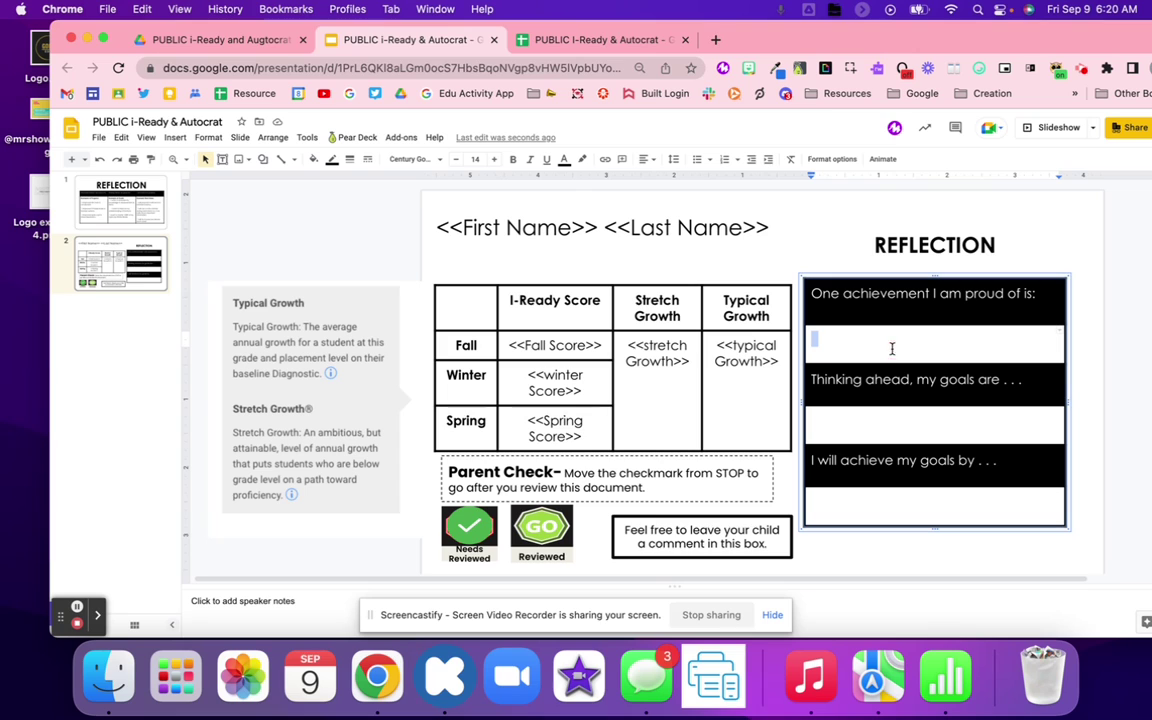
pyautogui.click(120, 200)
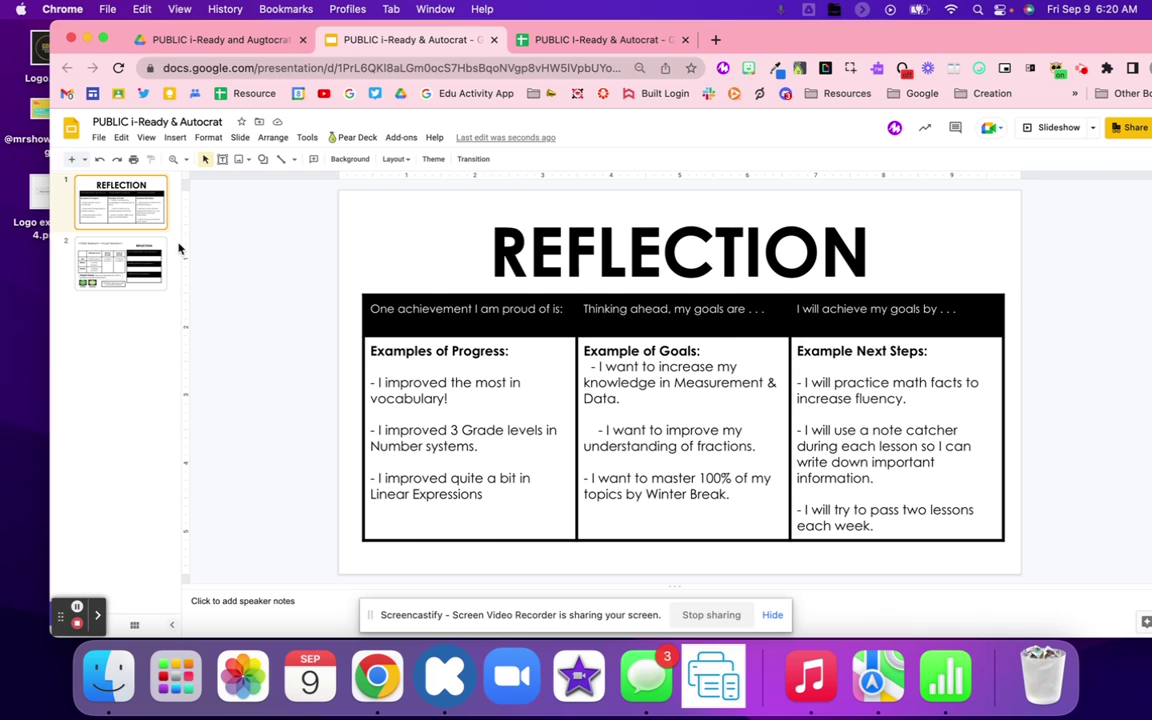
pyautogui.click(122, 255)
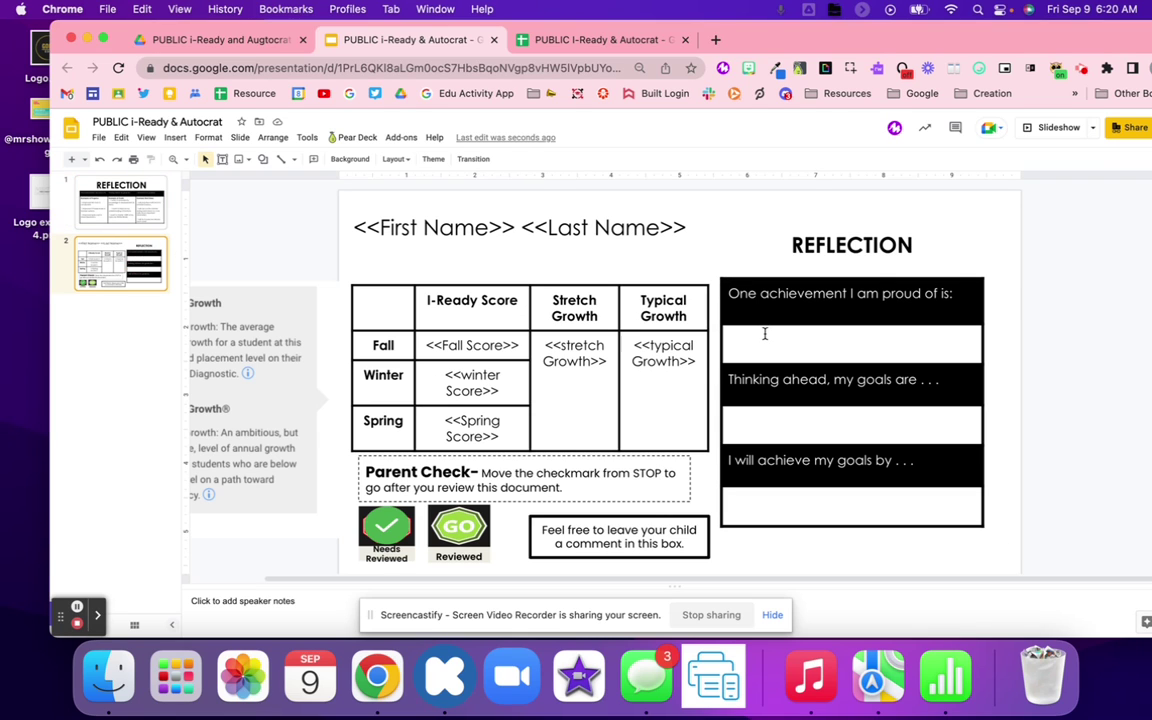
pyautogui.click(754, 413)
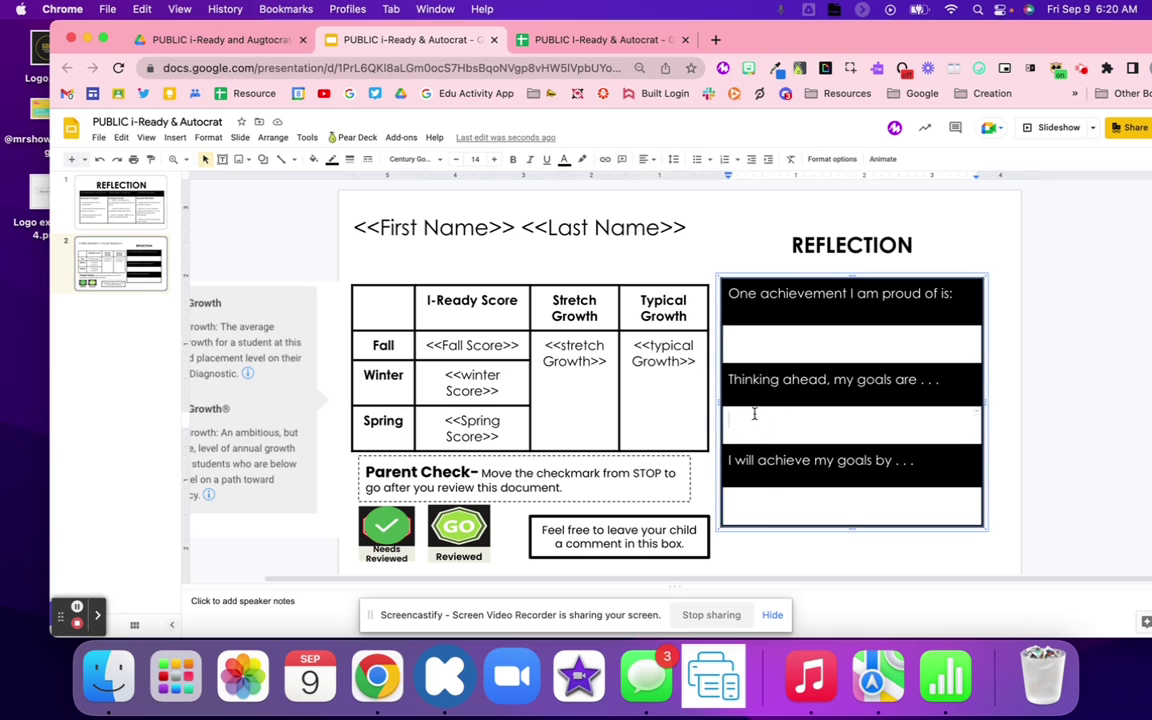
pyautogui.click(766, 489)
pyautogui.click(148, 218)
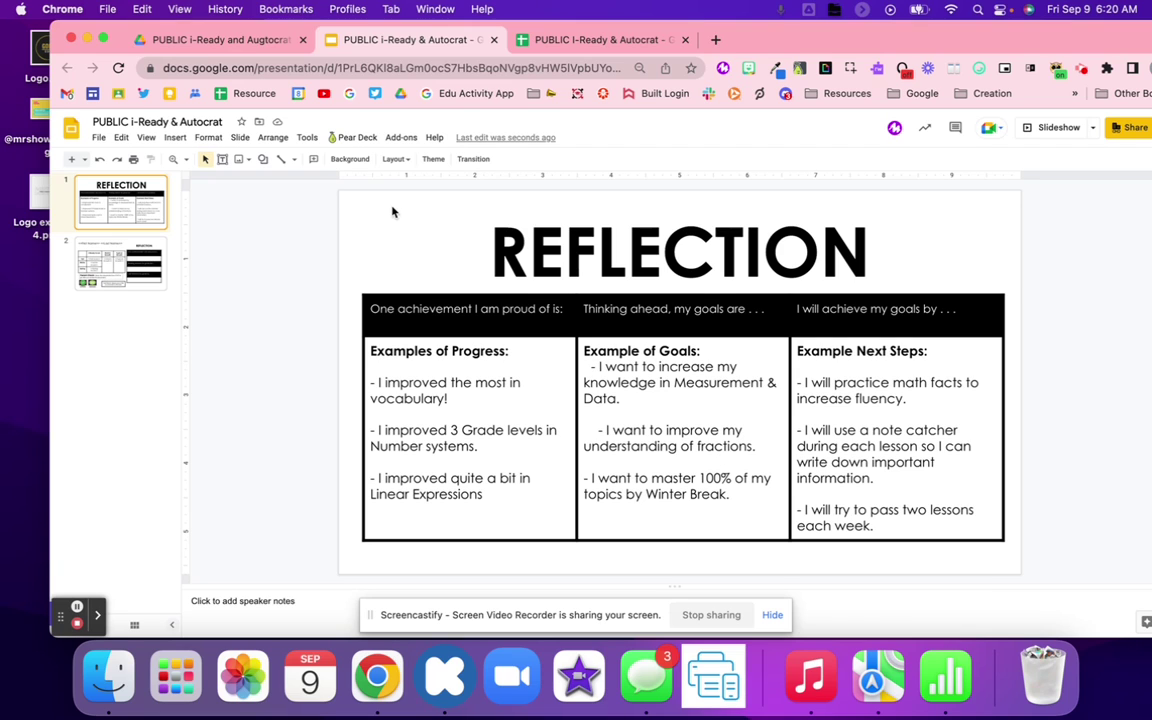
pyautogui.click(148, 262)
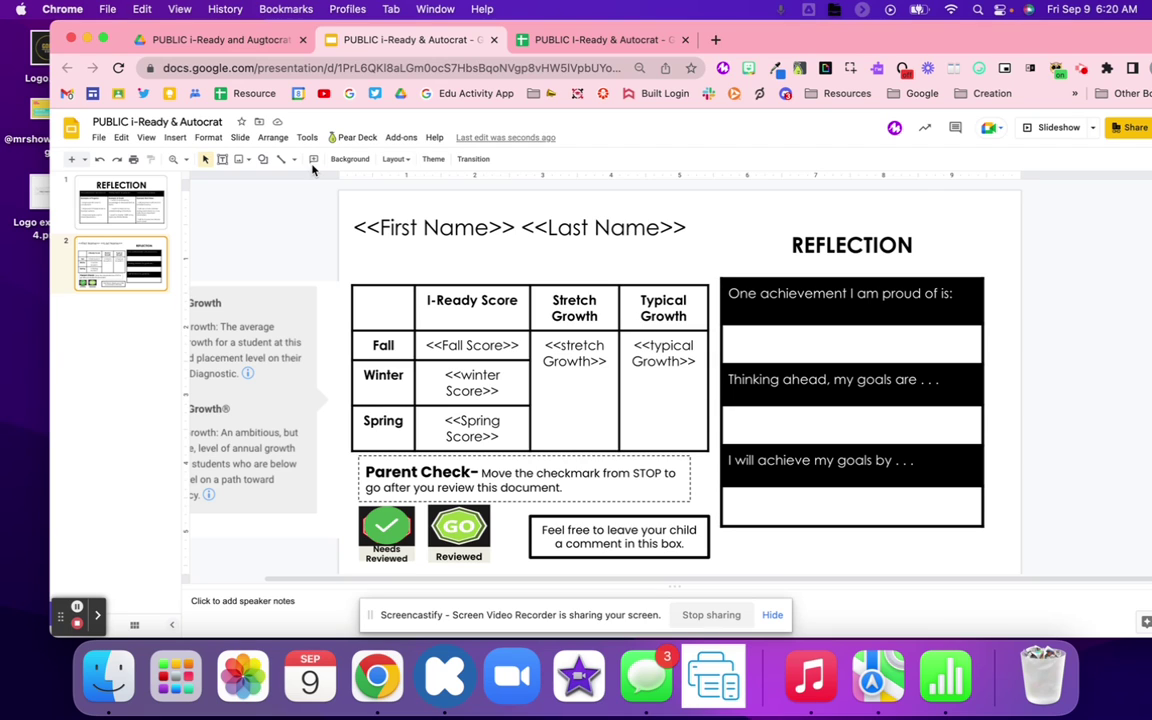
# Step: Compare the template's I-Ready Score tags with the score and growth headers in the spreadsheet, checking the Fall Score tag's format
pyautogui.doubleClick(445, 300)
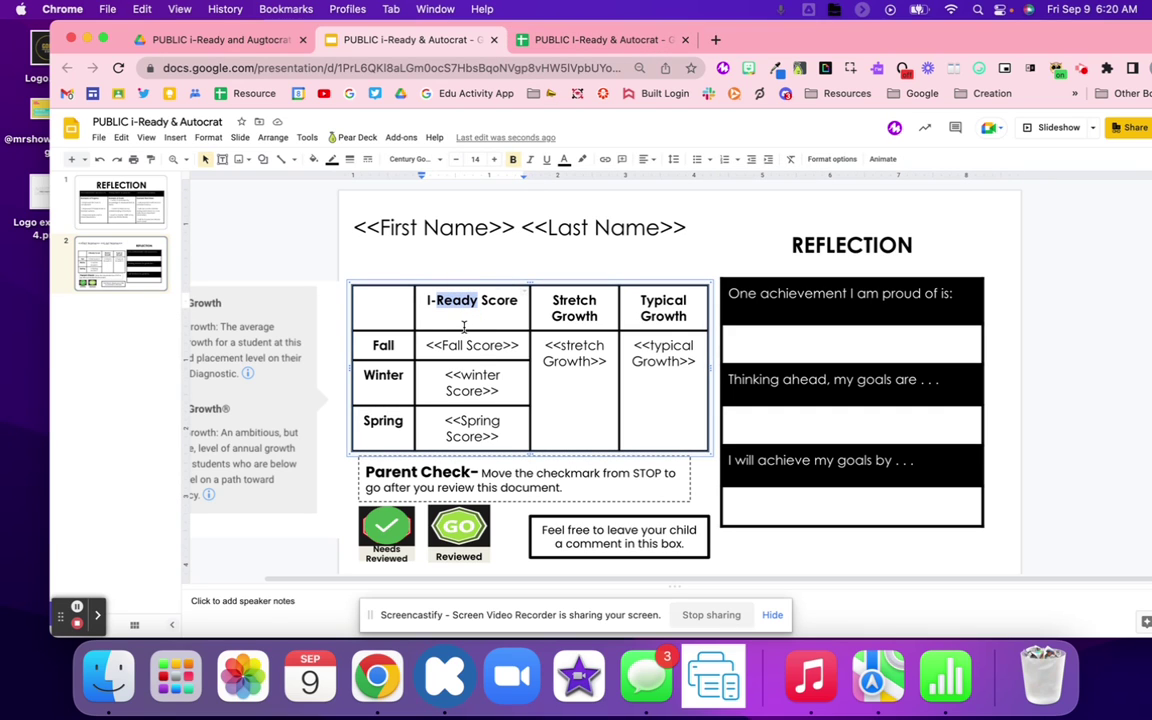
pyautogui.click(553, 40)
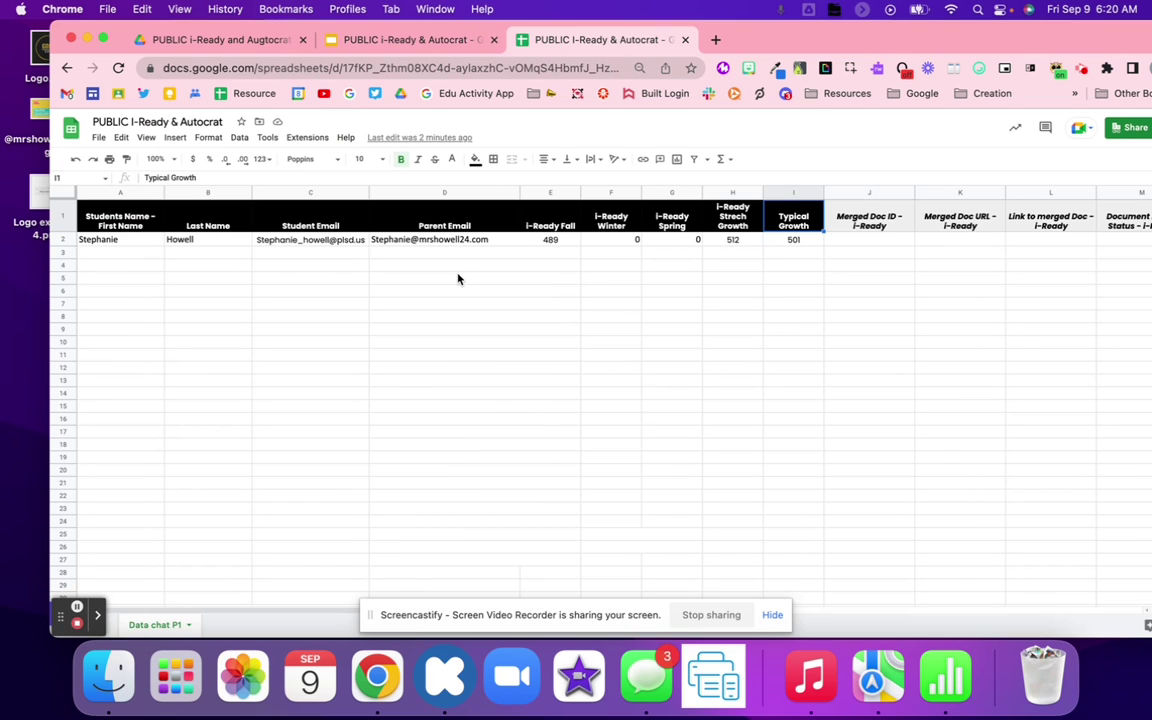
pyautogui.moveTo(597, 222); pyautogui.dragTo(779, 222)
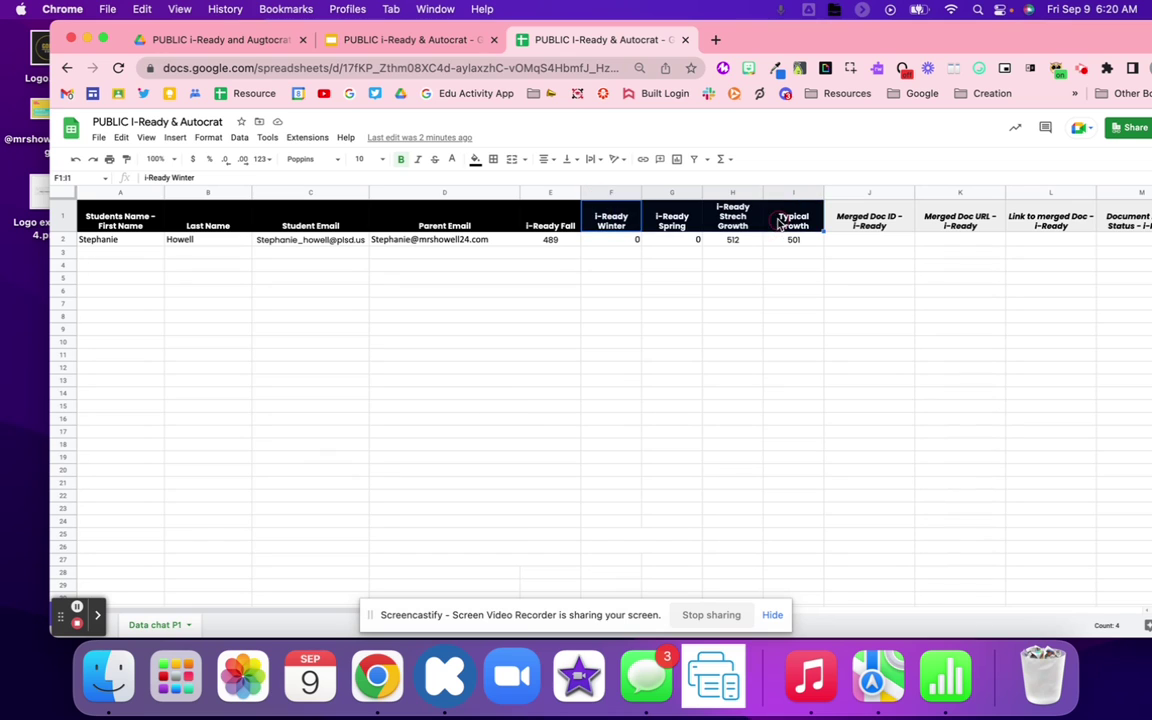
pyautogui.click(331, 40)
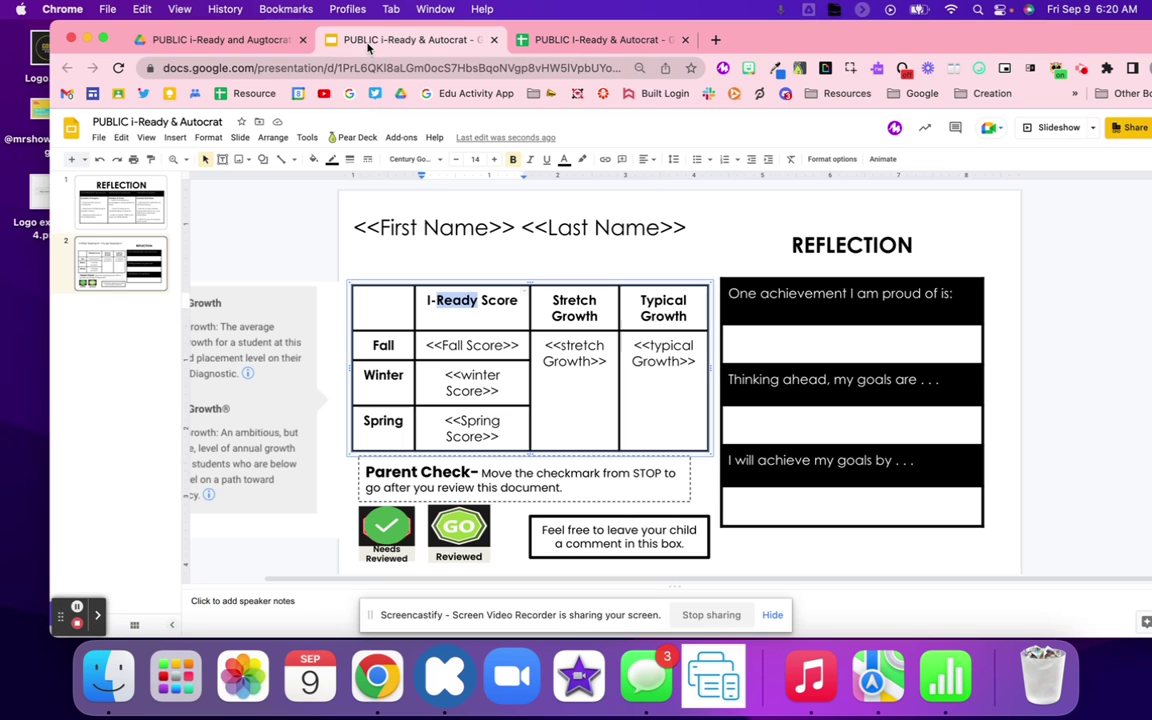
pyautogui.doubleClick(434, 344)
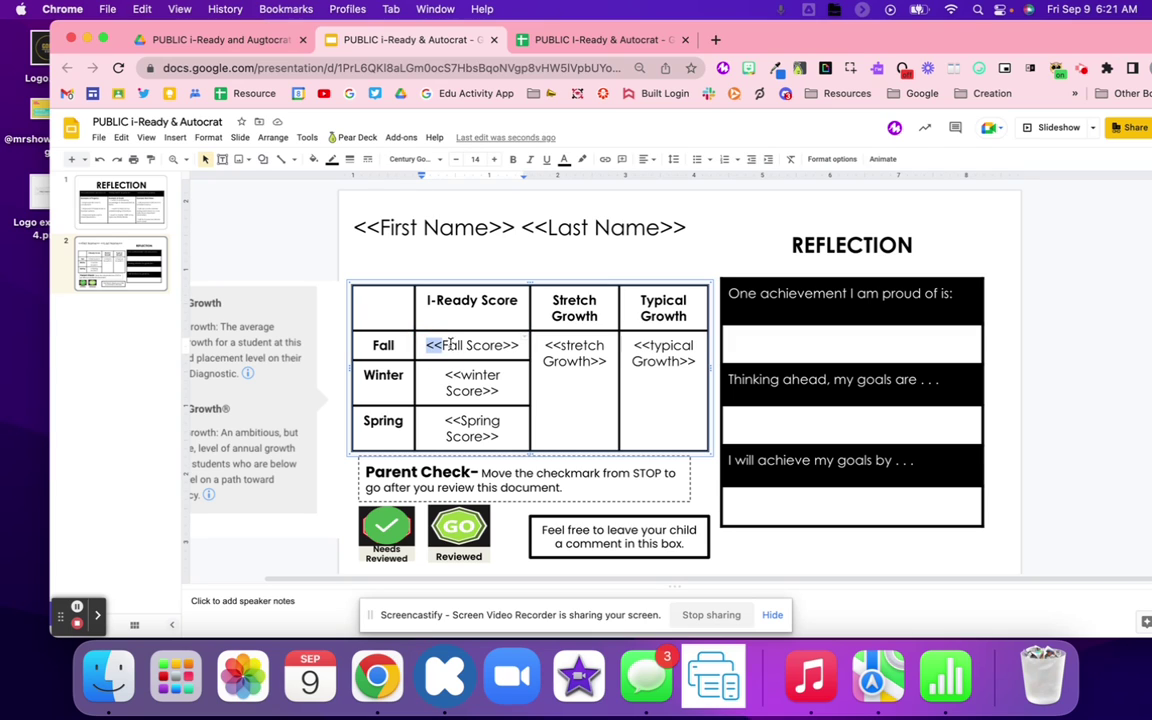
pyautogui.moveTo(442, 345); pyautogui.dragTo(507, 346)
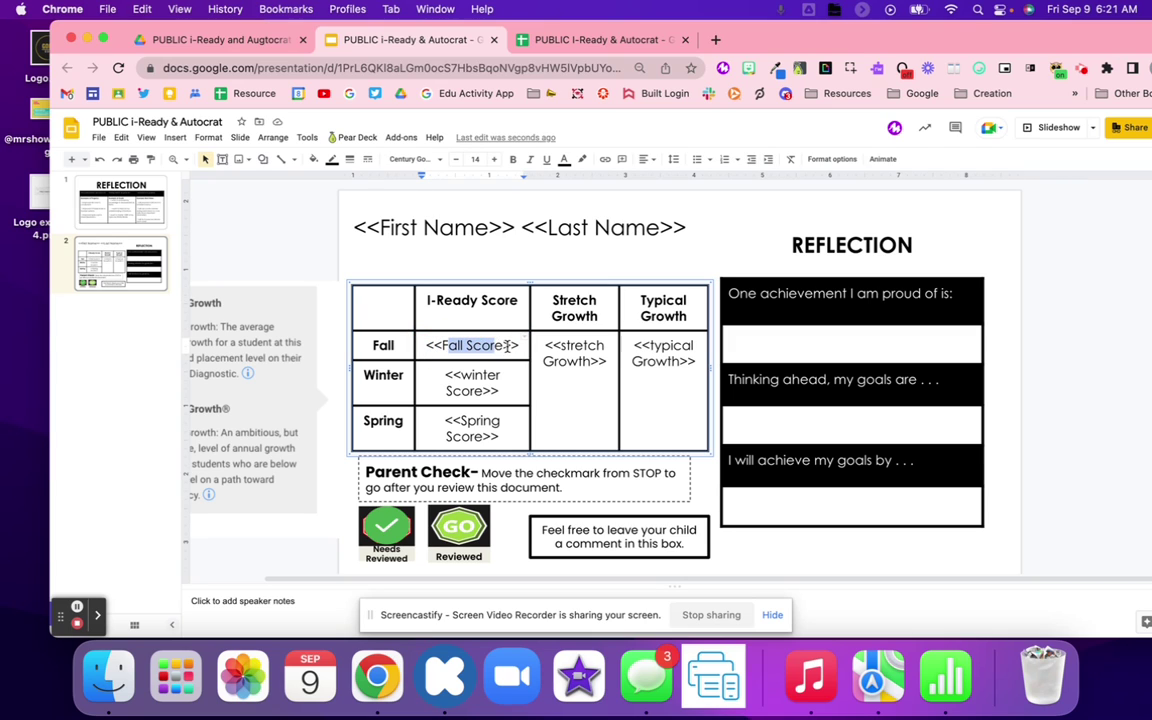
# Step: Switch to the i-Ready spreadsheet, launch Autocrat and edit the existing i-Ready job, advancing past its name to the template choice
pyautogui.click(600, 40)
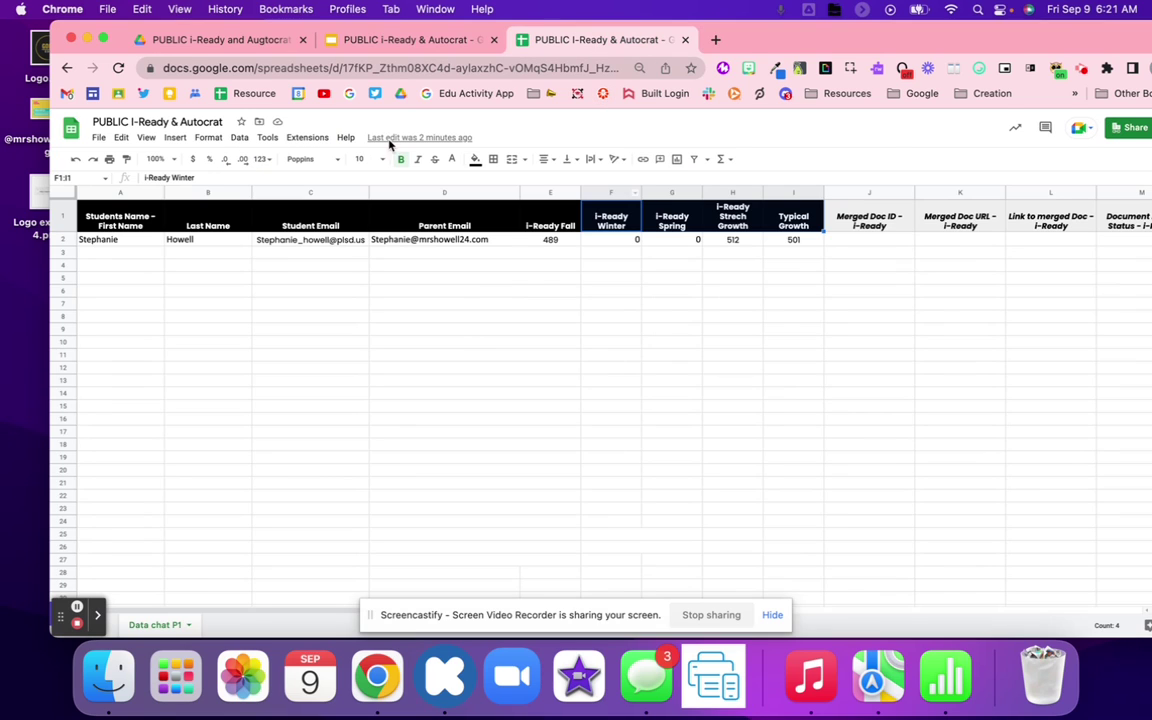
pyautogui.click(295, 138)
pyautogui.moveTo(329, 262)
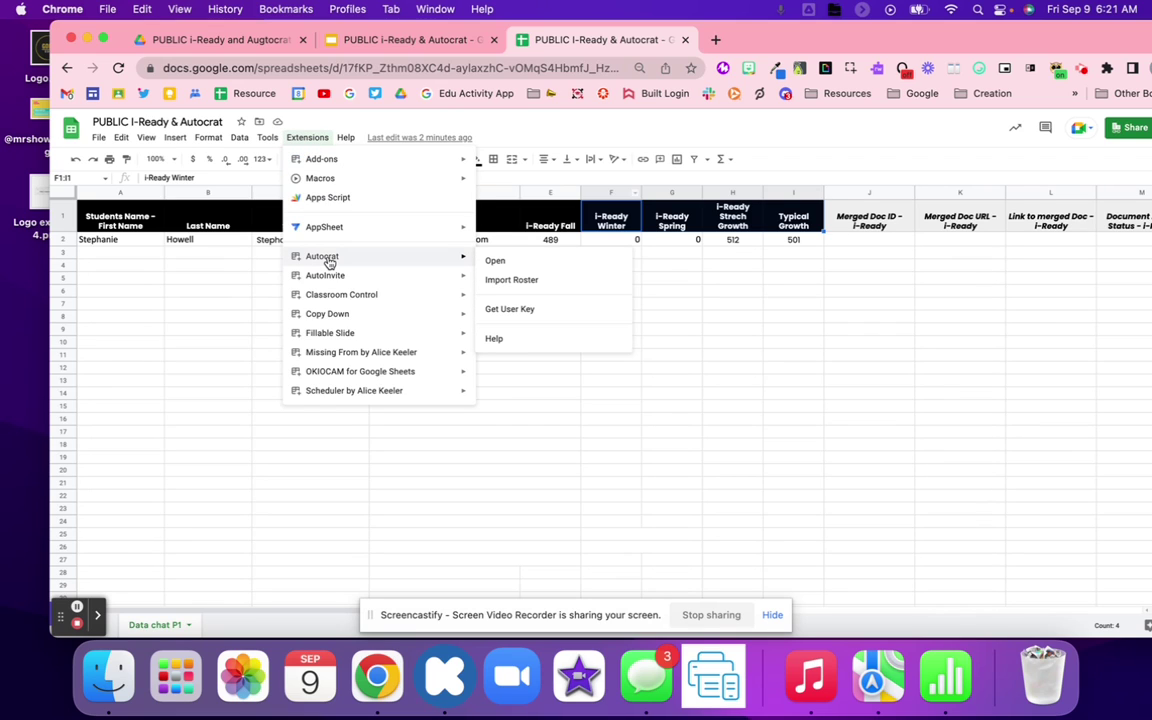
pyautogui.click(509, 262)
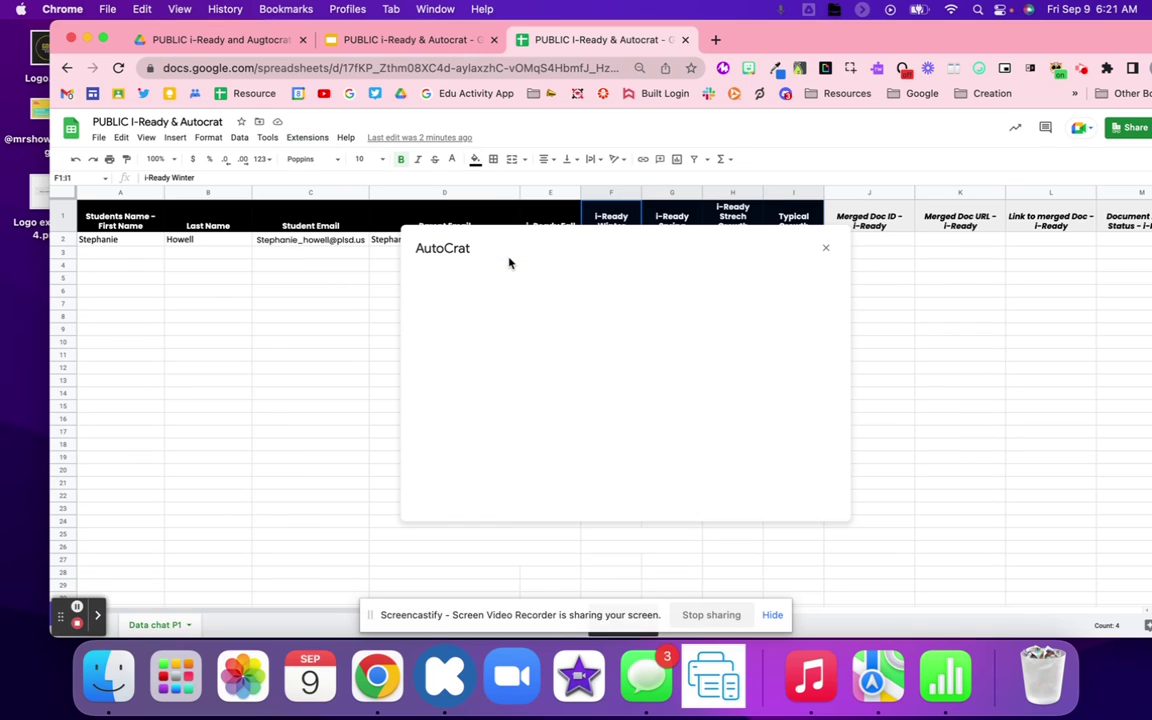
pyautogui.click(579, 248)
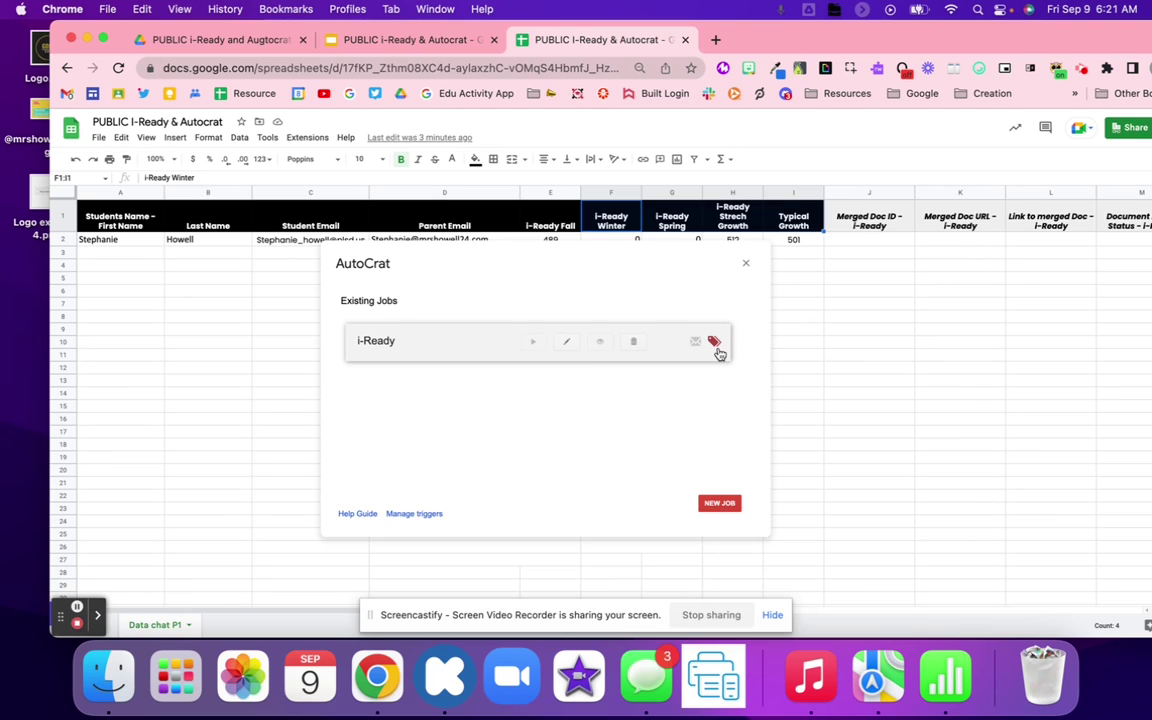
pyautogui.click(566, 347)
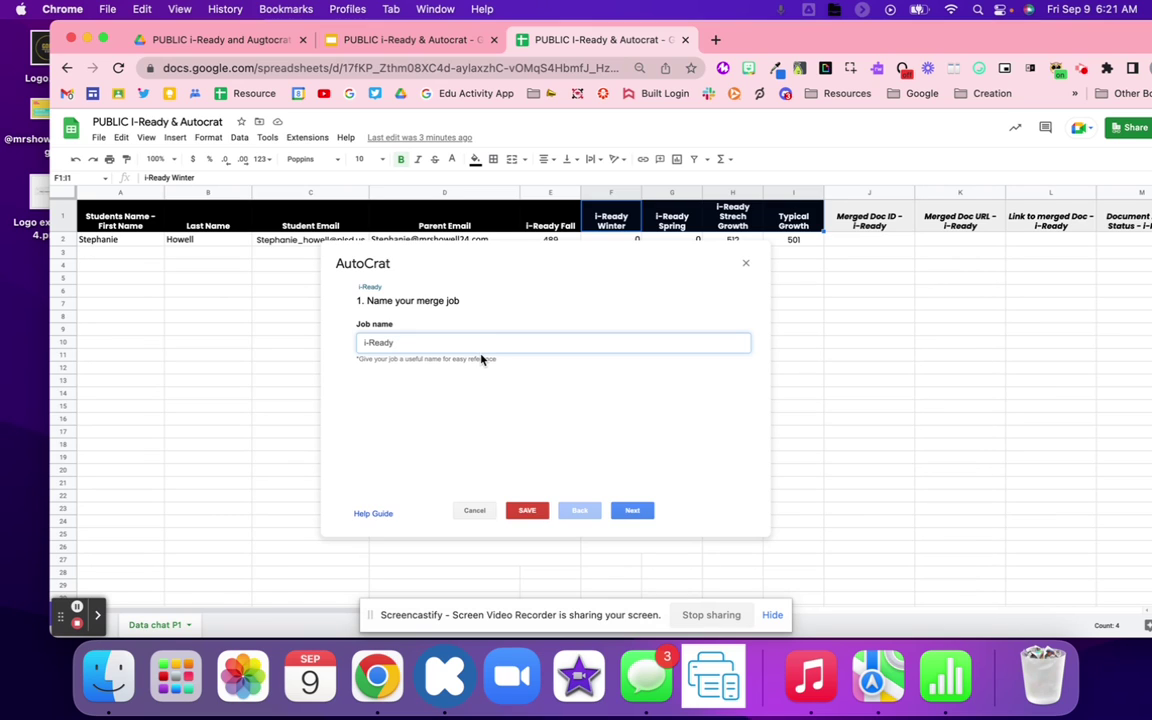
pyautogui.click(628, 511)
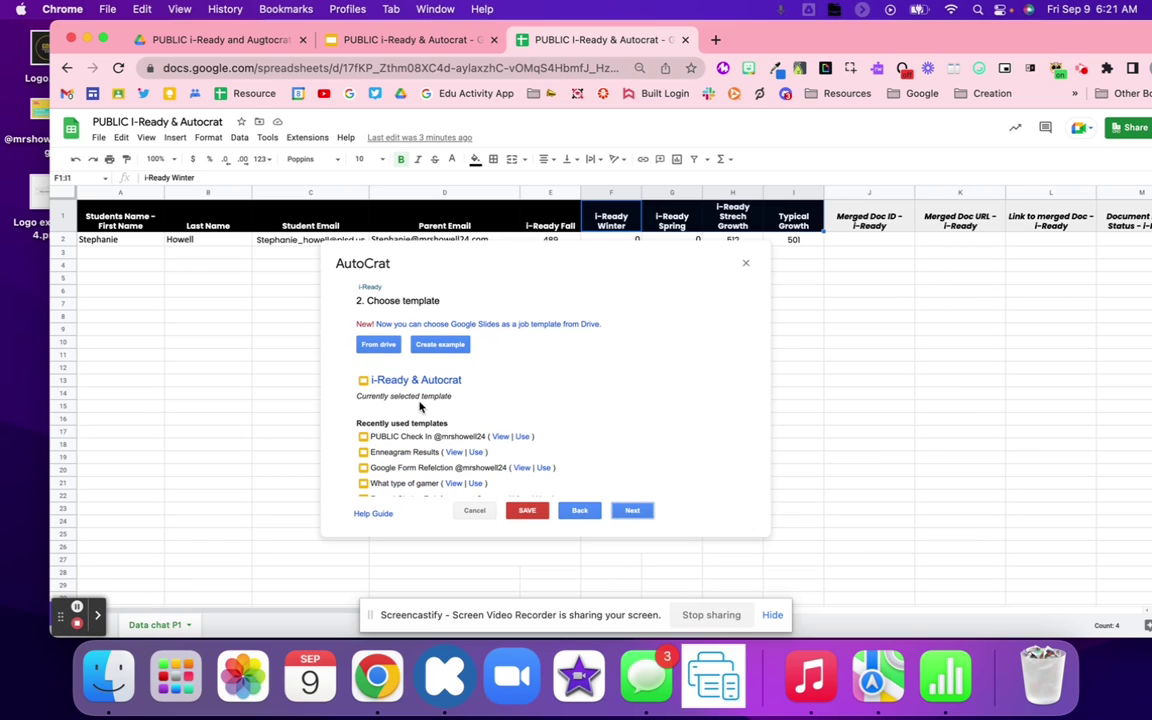
# Step: Try using the recently used PUBLIC Check In template for the job and continue to the data mapping
pyautogui.click(421, 39)
pyautogui.click(523, 437)
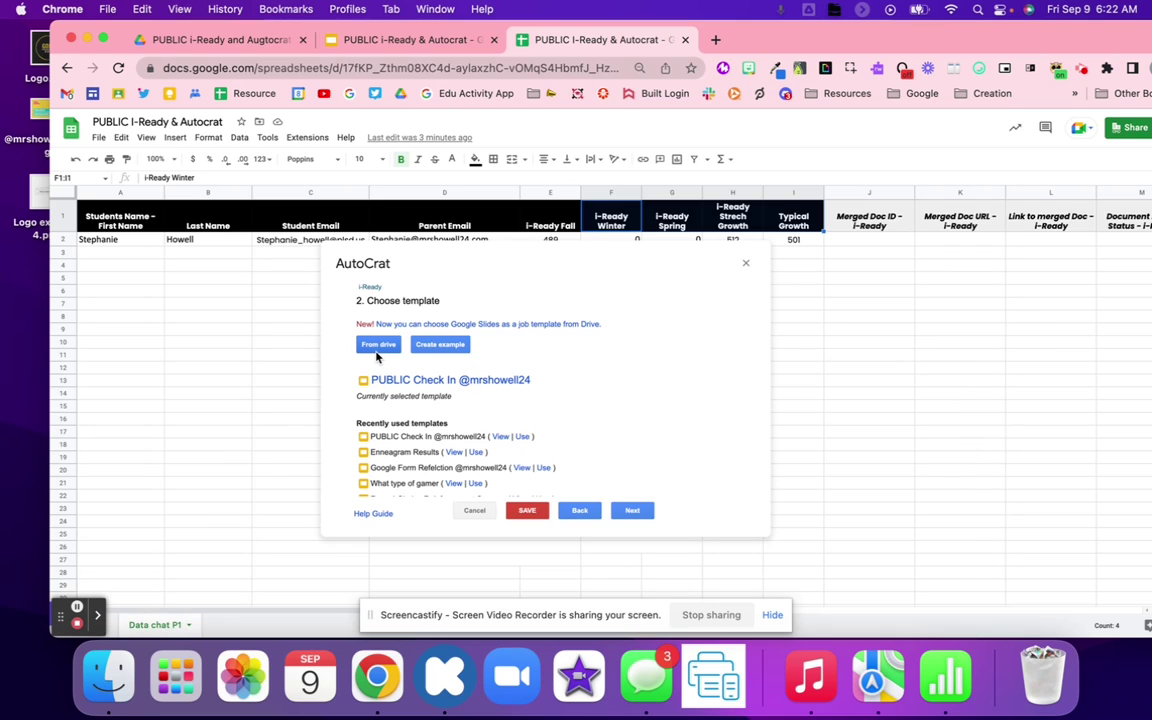
pyautogui.click(636, 511)
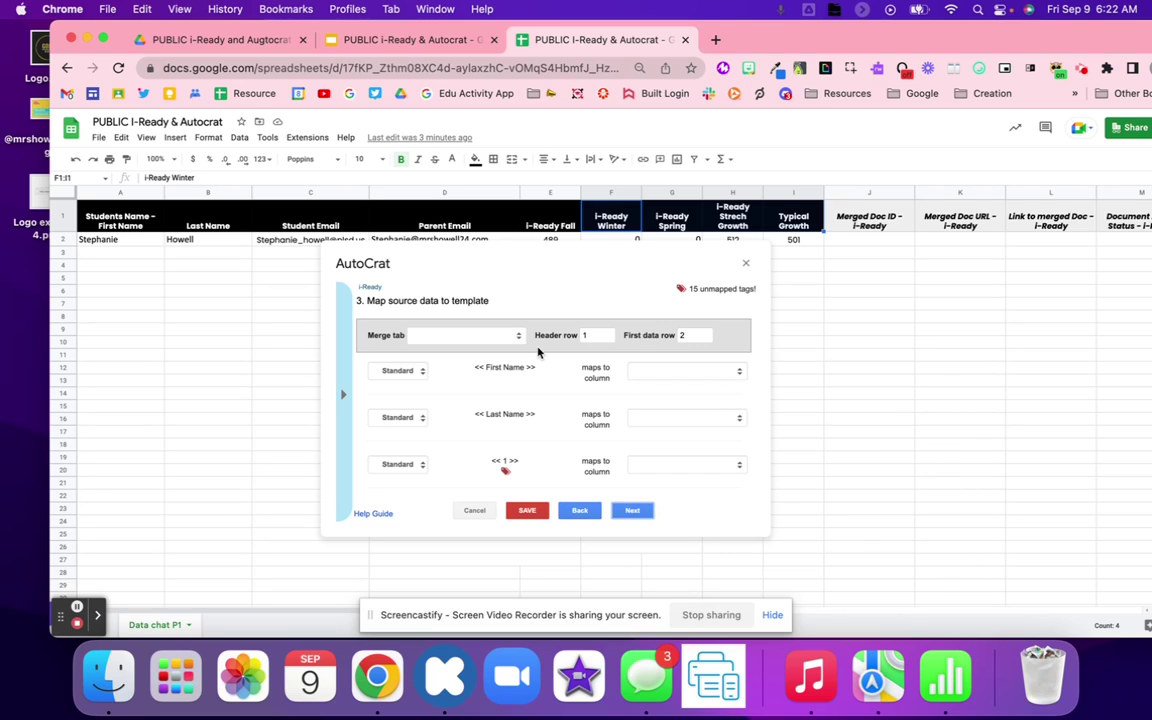
# Step: Set the merge tab to Data chat P1 and check the template's tags and the column options for tag 1
pyautogui.click(500, 336)
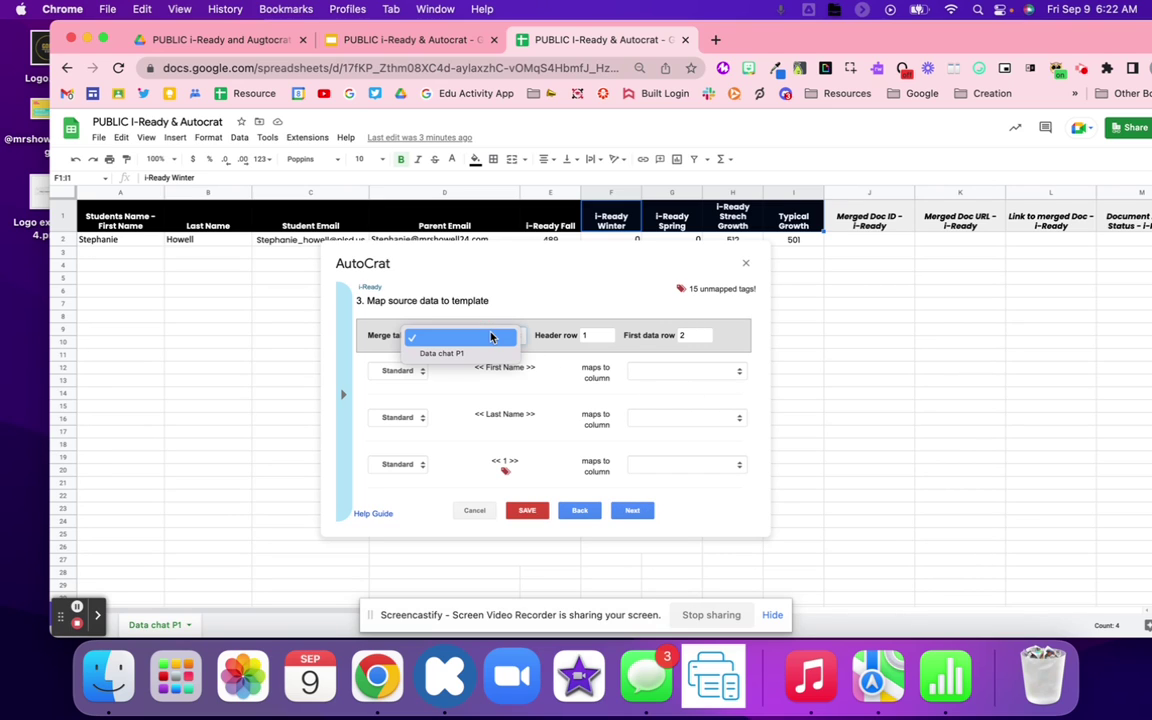
pyautogui.click(440, 355)
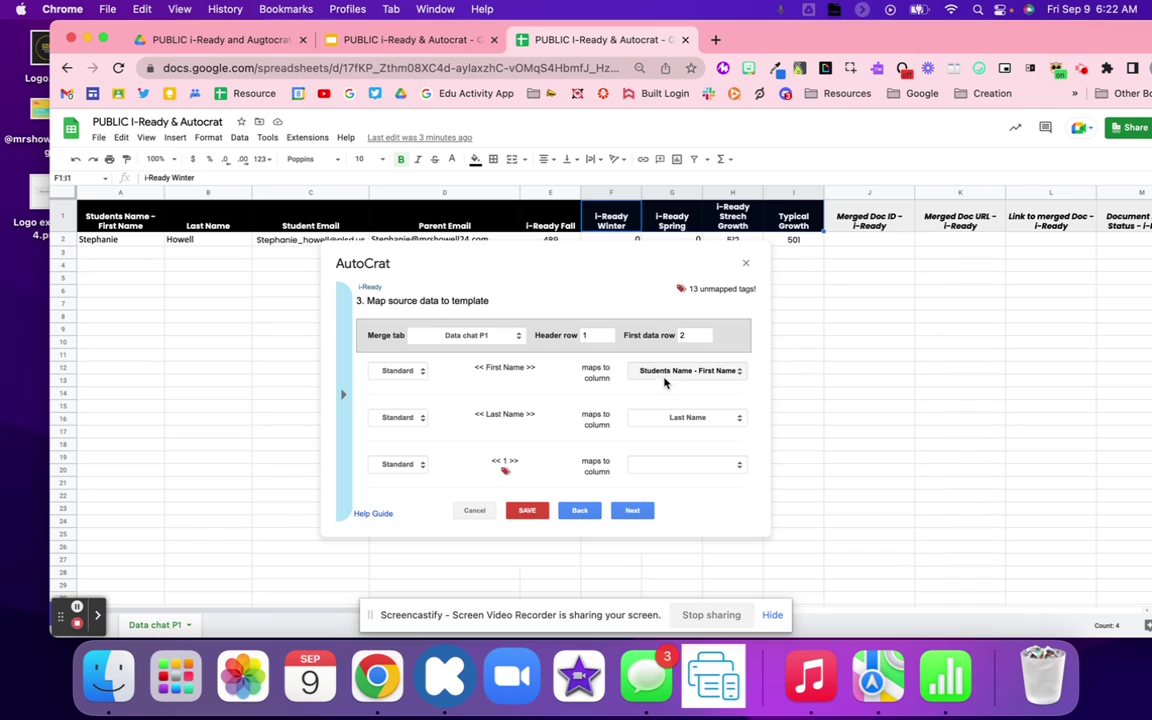
pyautogui.scroll(-2, 665, 417)
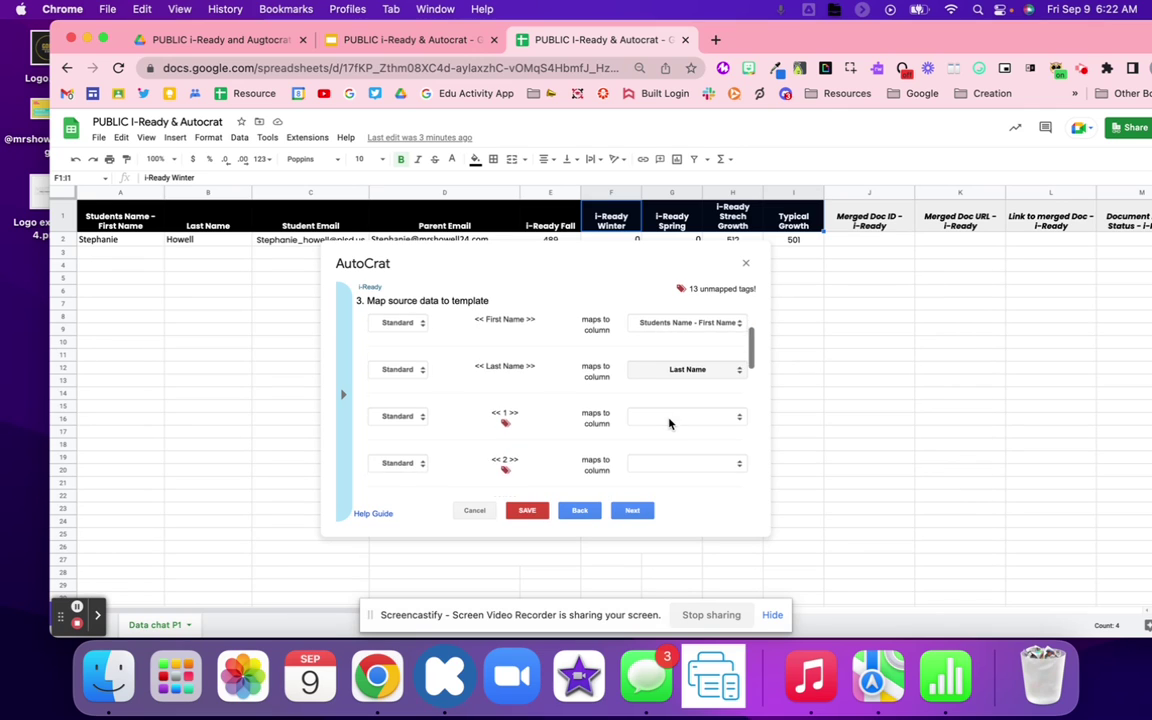
pyautogui.scroll(-10, 652, 413)
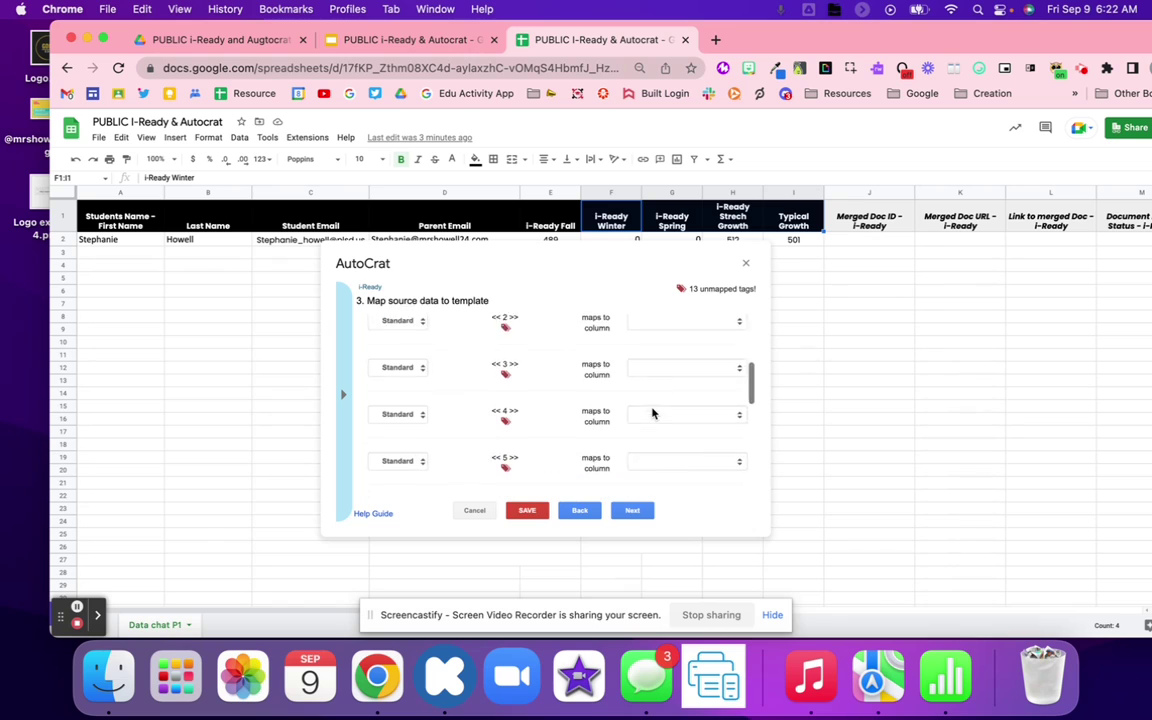
pyautogui.scroll(-1, 652, 413)
pyautogui.scroll(15, 652, 440)
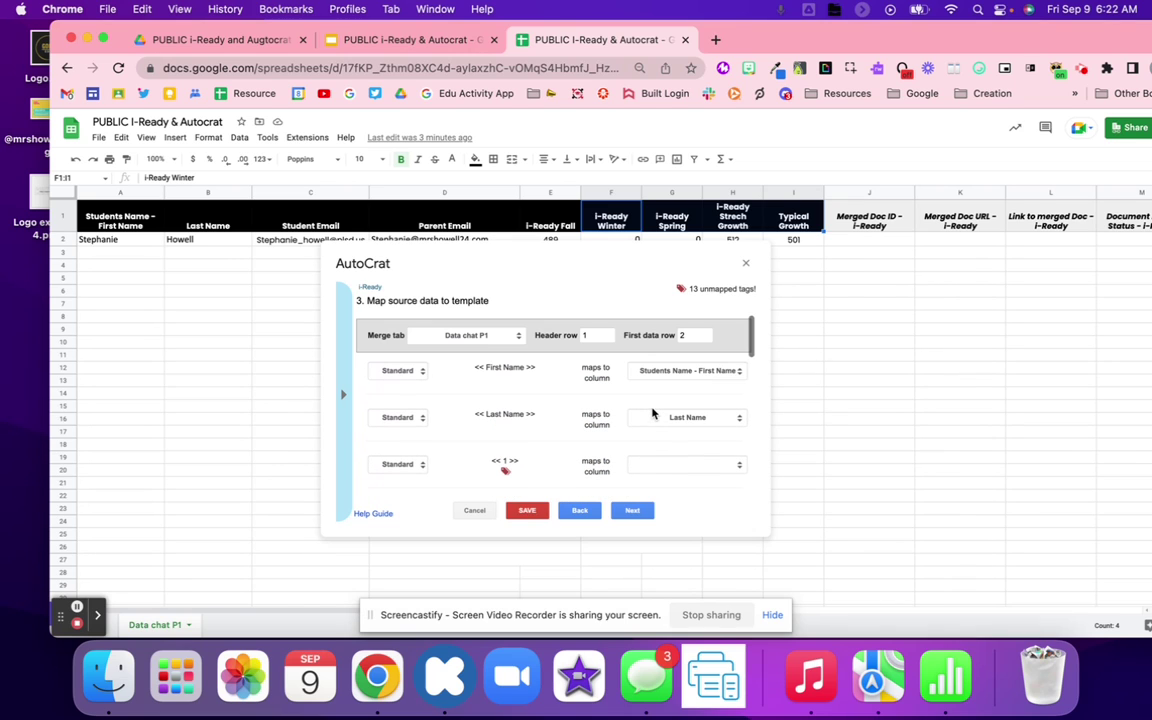
pyautogui.click(650, 466)
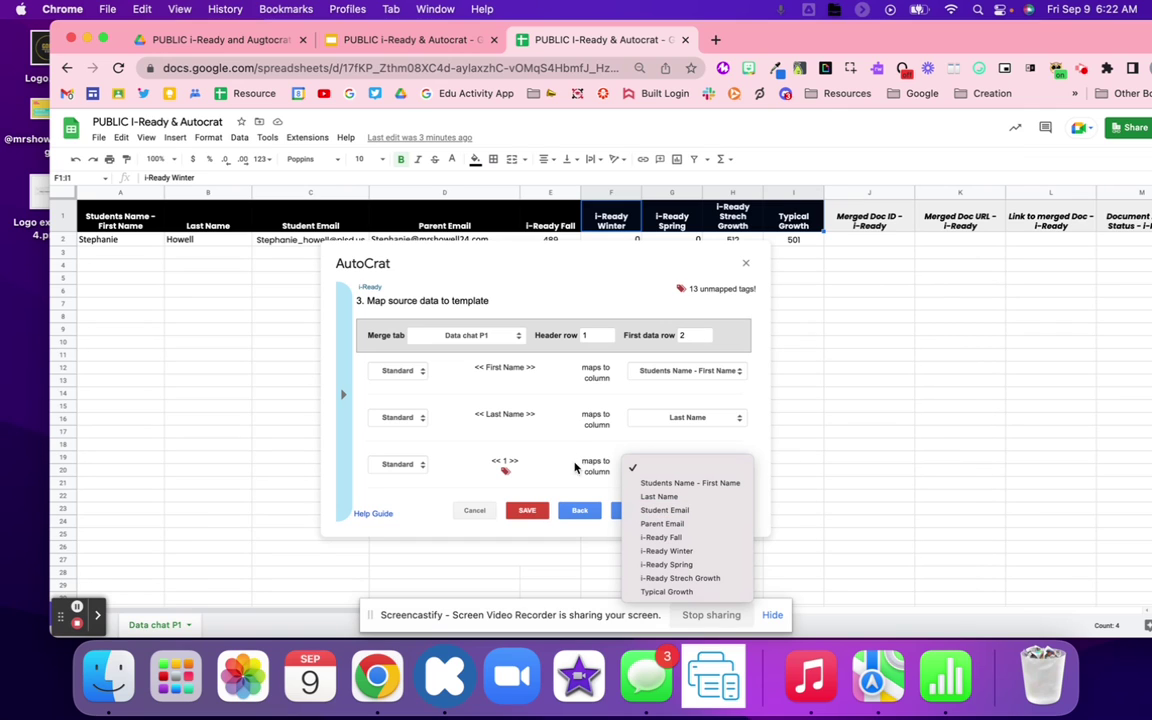
pyautogui.click(645, 467)
# Step: Go back to the template choice, reselect the PUBLIC Check In template and return to the data mapping
pyautogui.click(576, 511)
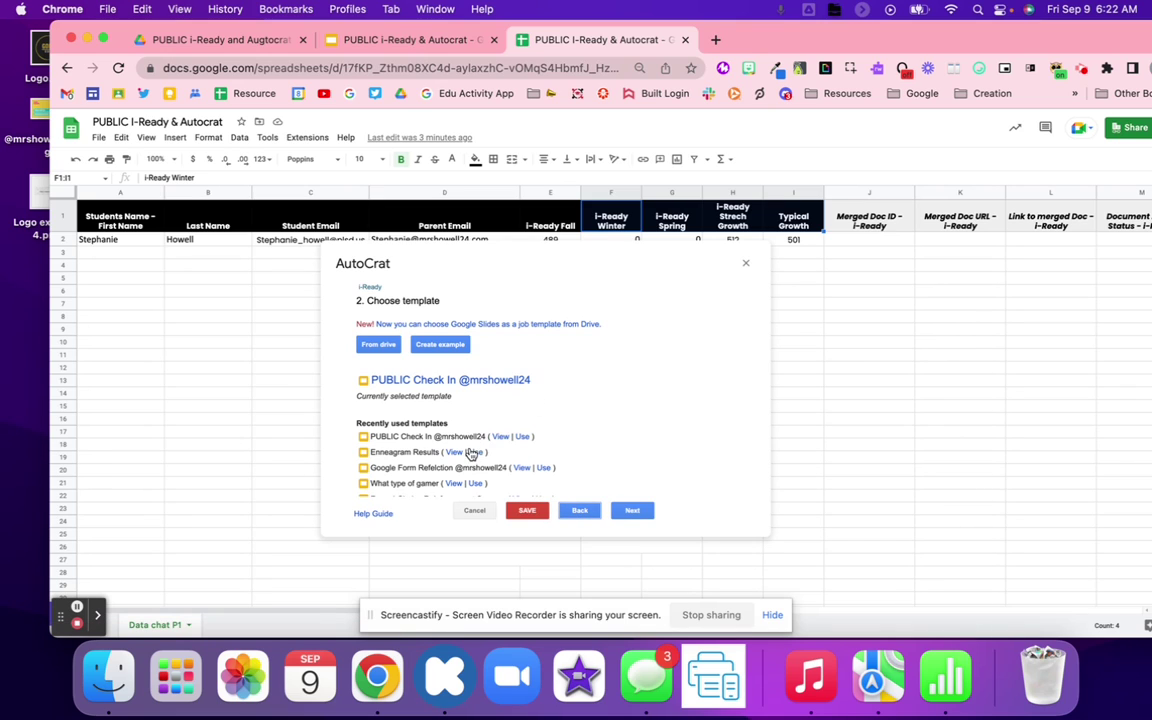
pyautogui.click(519, 436)
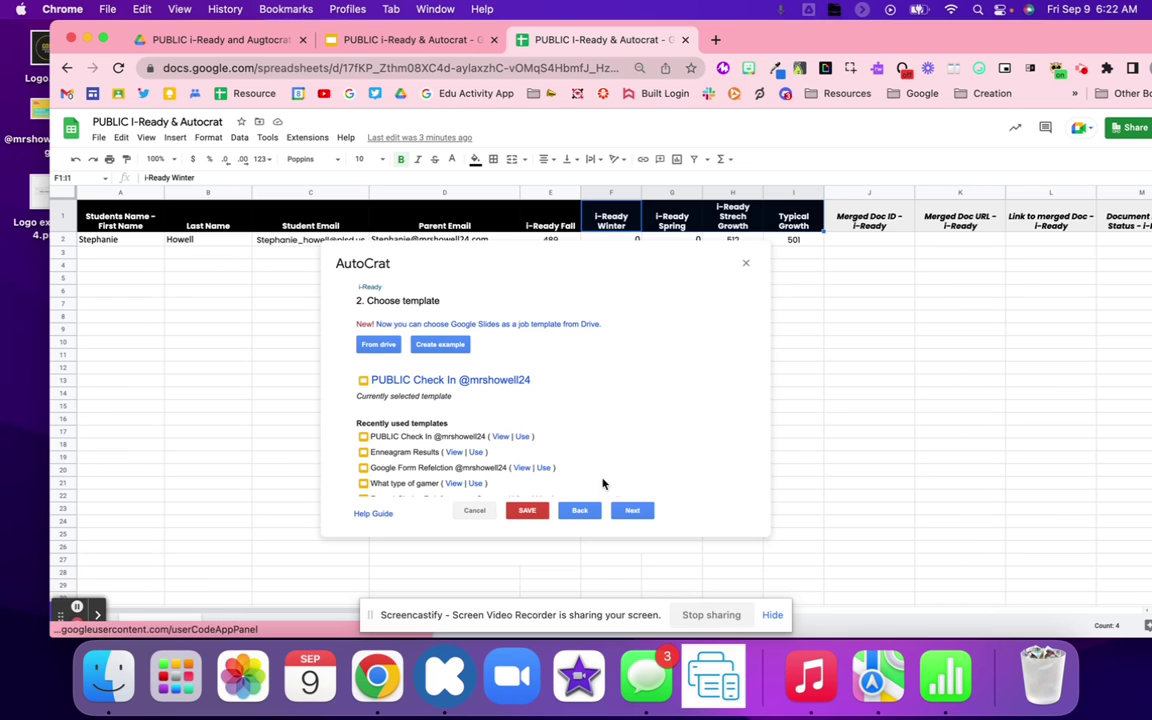
pyautogui.click(638, 511)
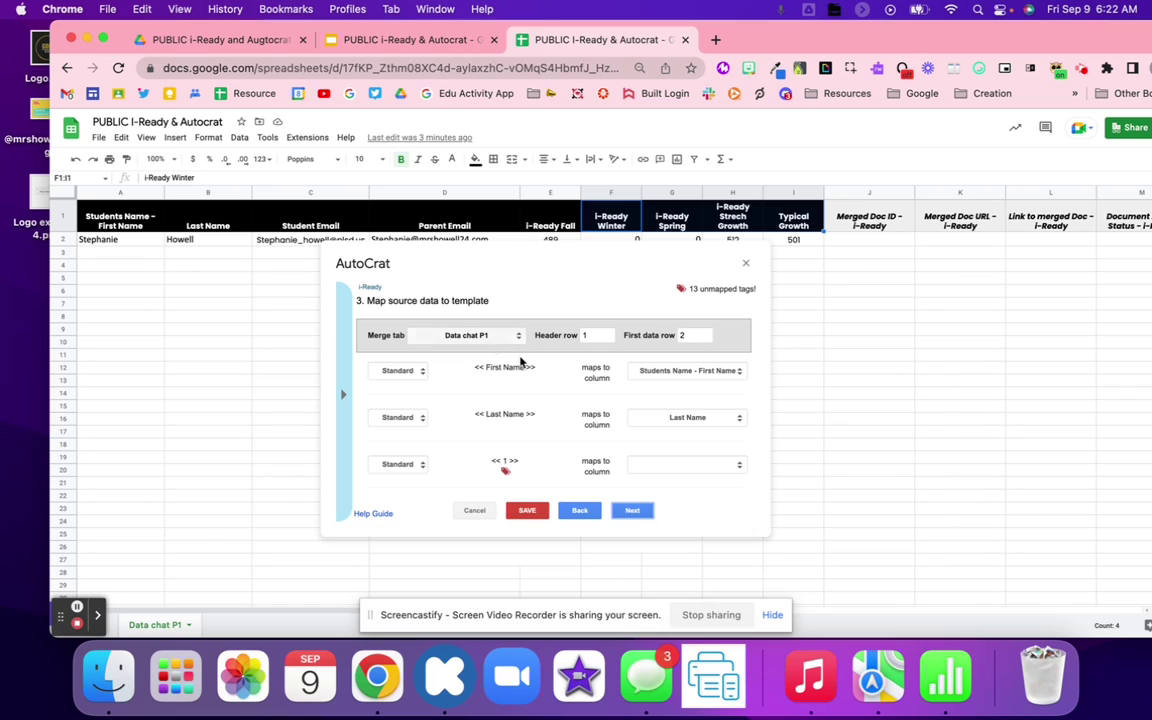
# Step: Replace the job's template with the PUBLIC i-Ready Slides file from Drive and continue to the data mapping
pyautogui.click(580, 510)
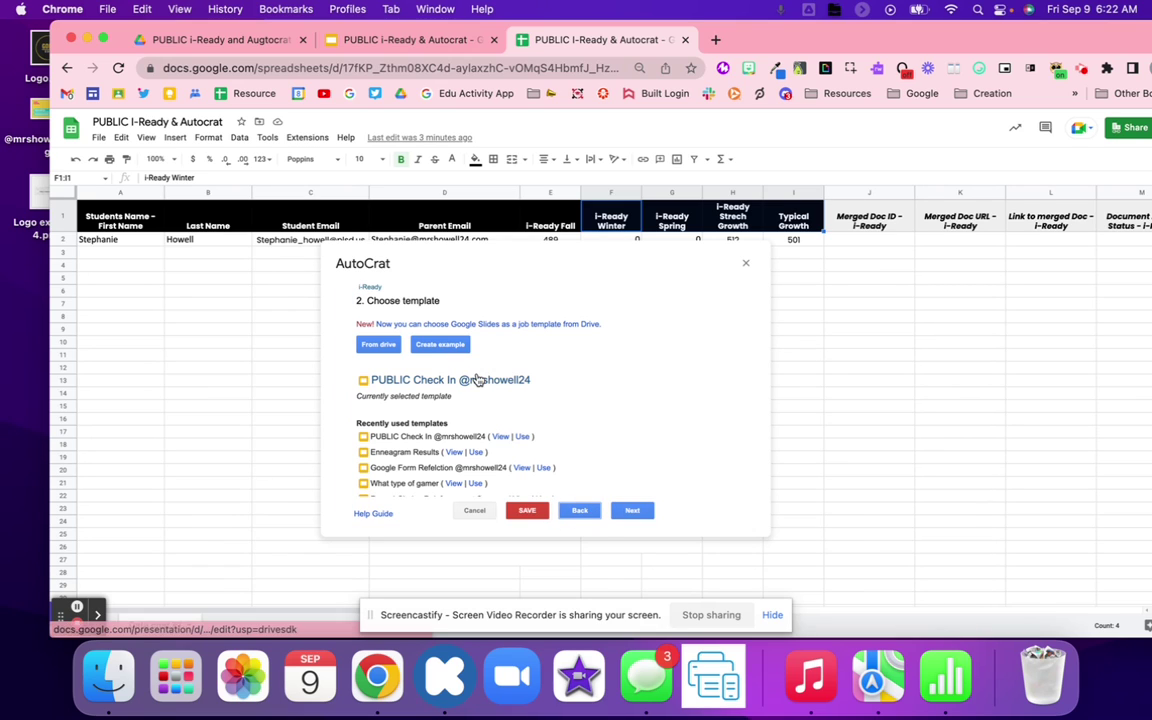
pyautogui.click(378, 344)
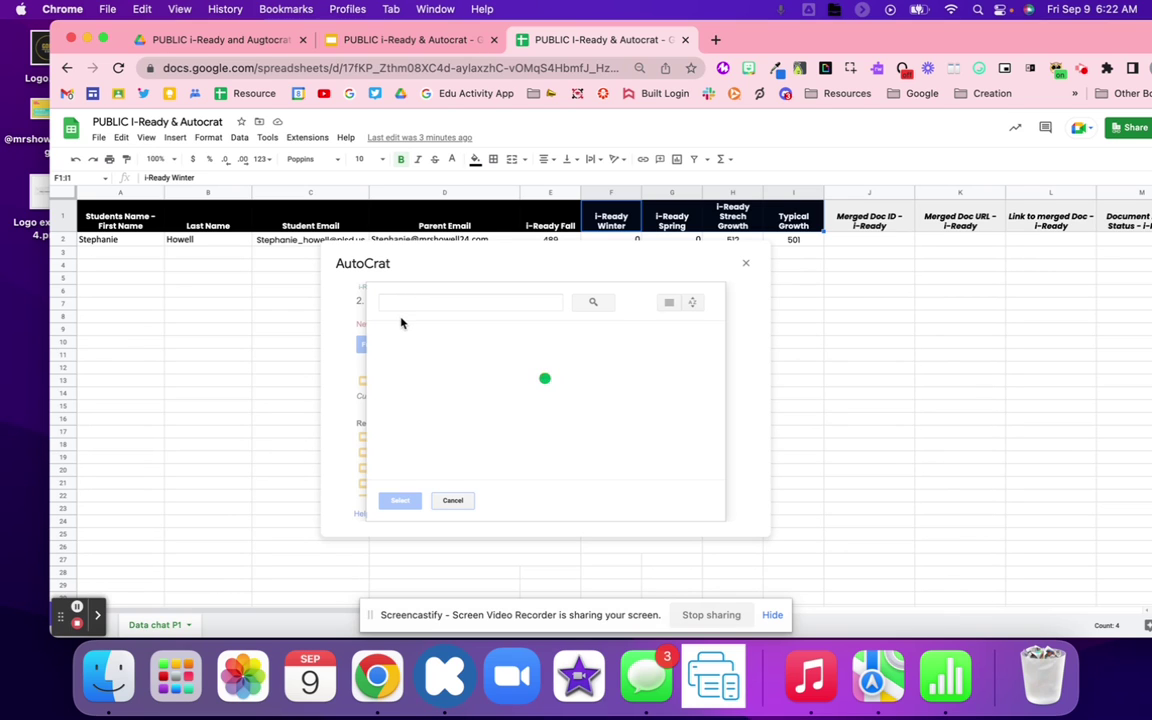
pyautogui.scroll(-2, 440, 420)
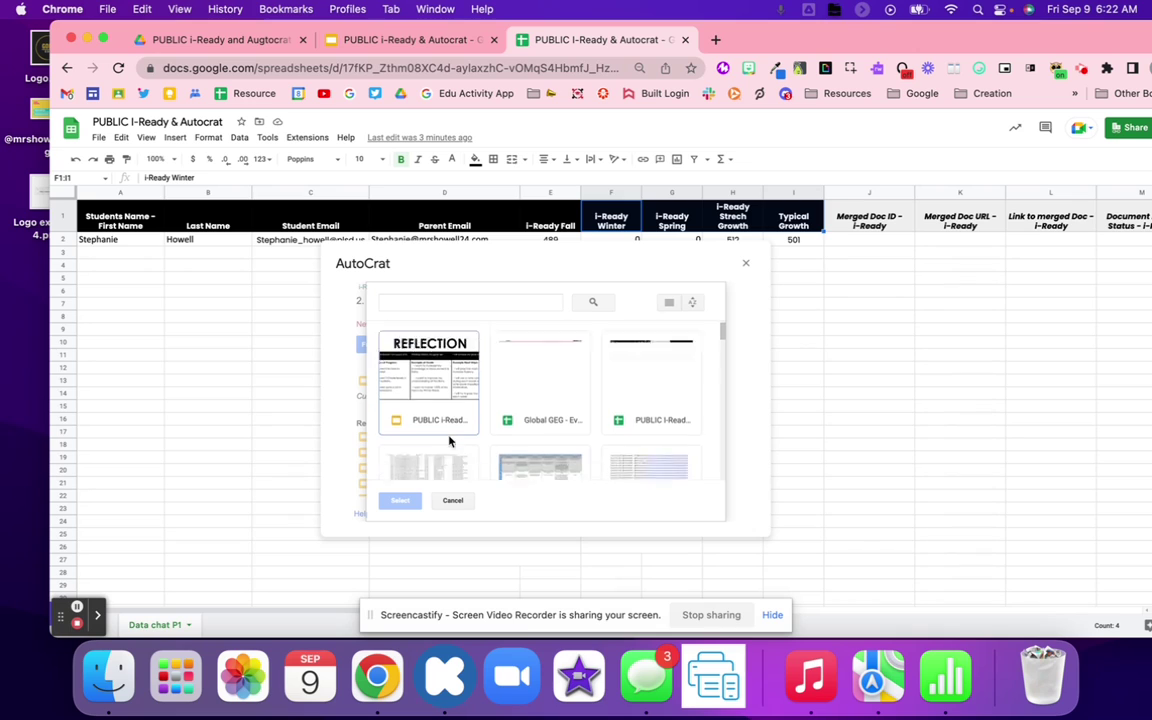
pyautogui.click(440, 370)
pyautogui.click(400, 500)
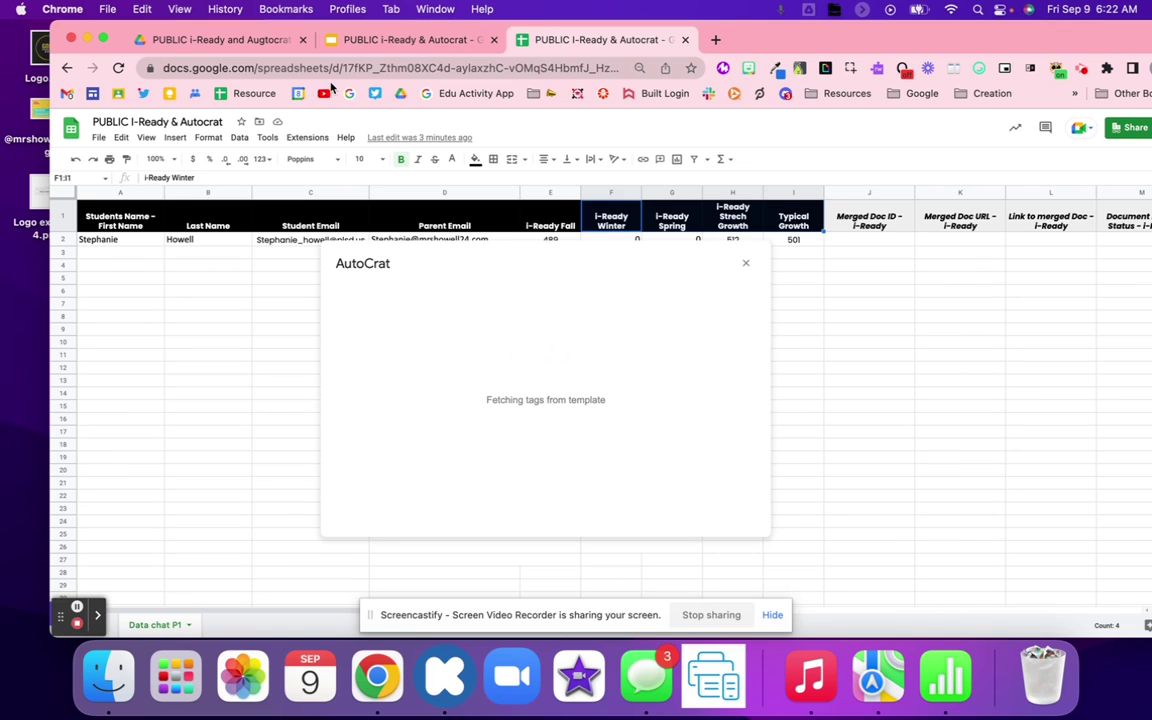
pyautogui.click(630, 519)
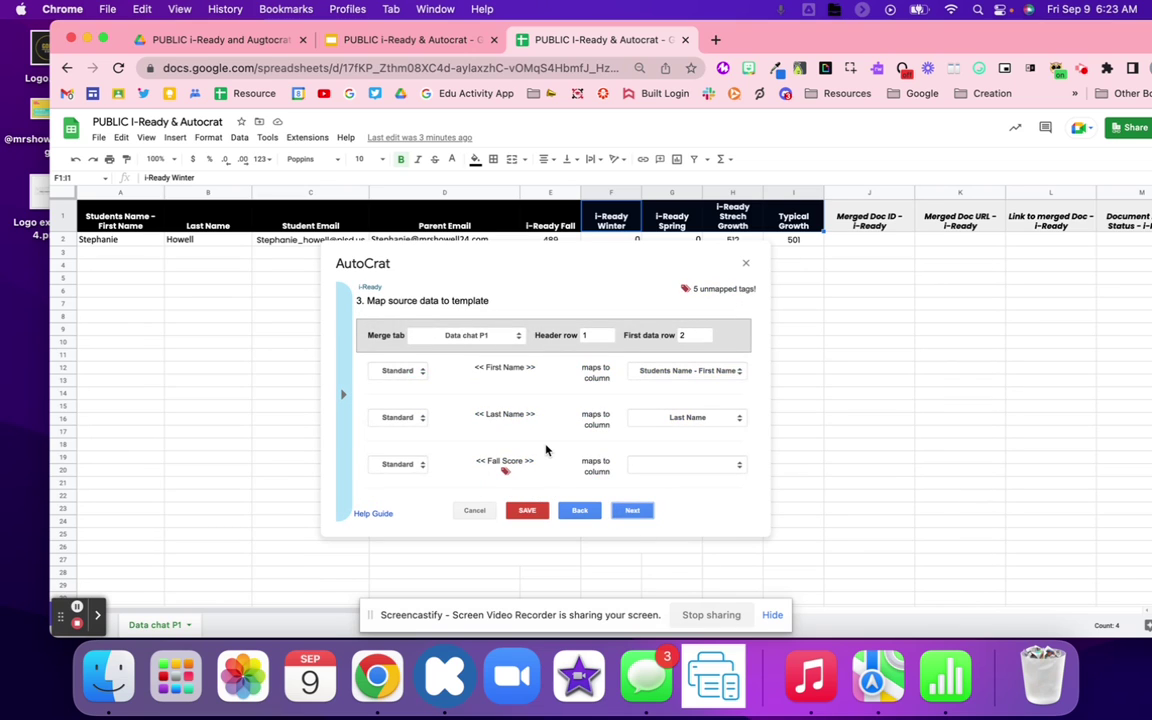
# Step: Map Fall Score to i-Ready Fall, stretch Growth to i-Ready Strech Growth and typical Growth to Typical Growth
pyautogui.scroll(-2, 546, 450)
pyautogui.scroll(2, 520, 455)
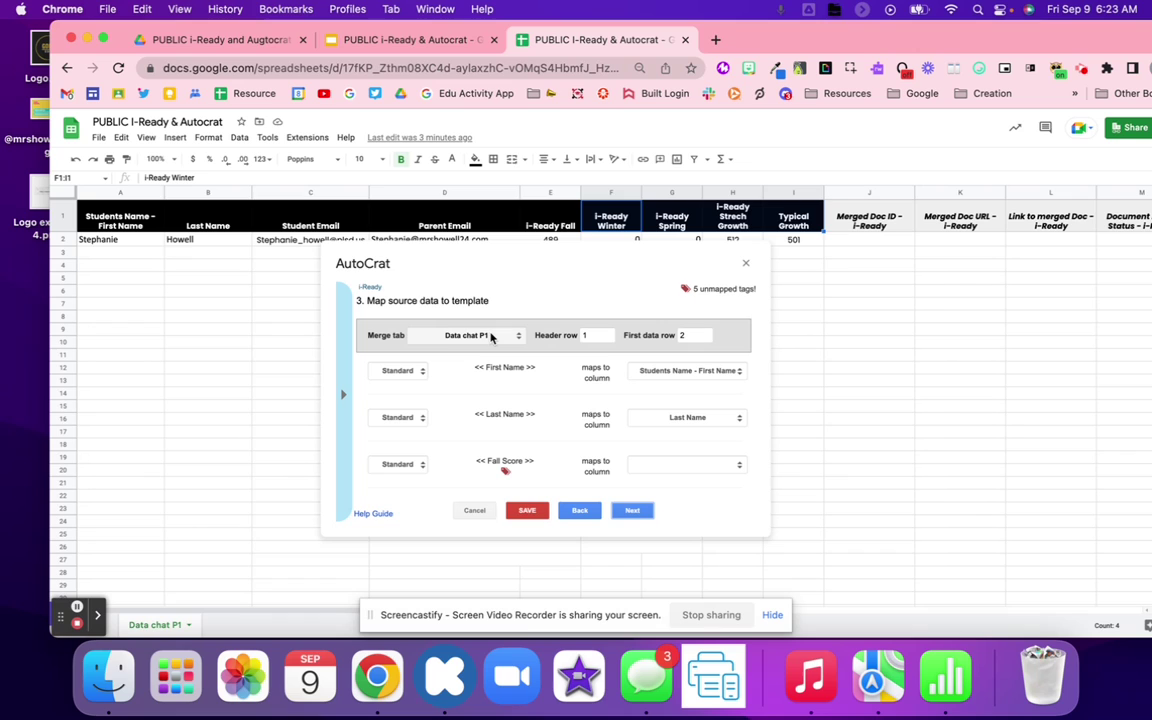
pyautogui.scroll(-2, 600, 400)
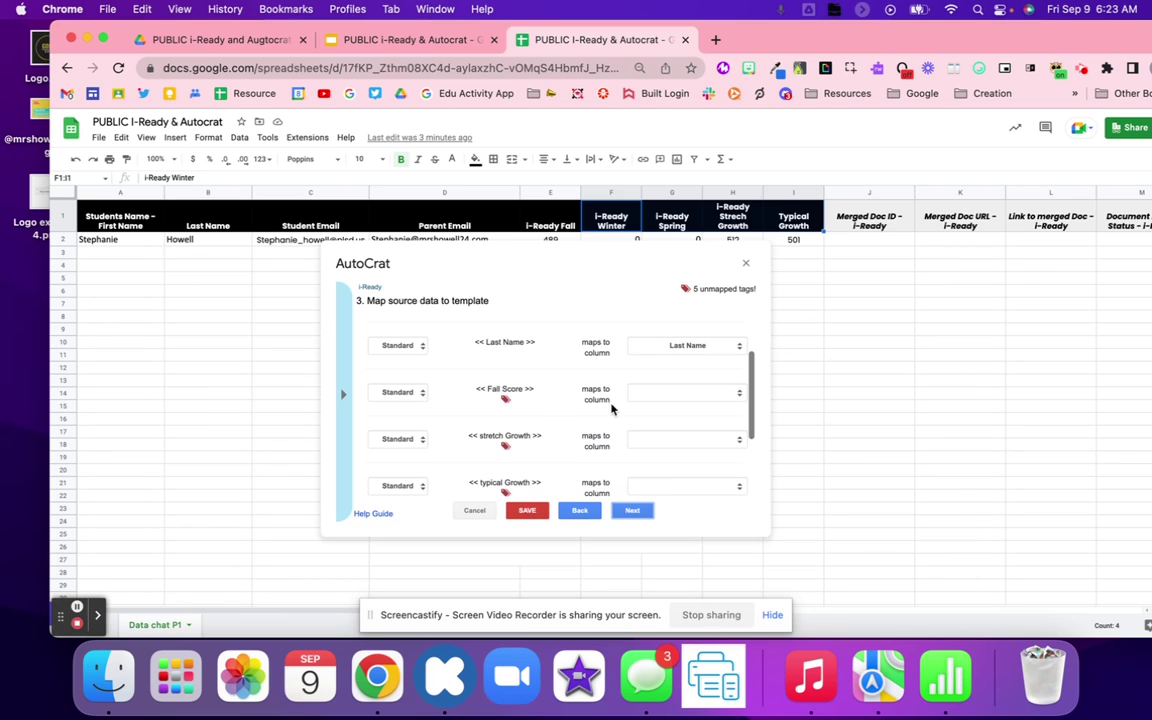
pyautogui.click(690, 392)
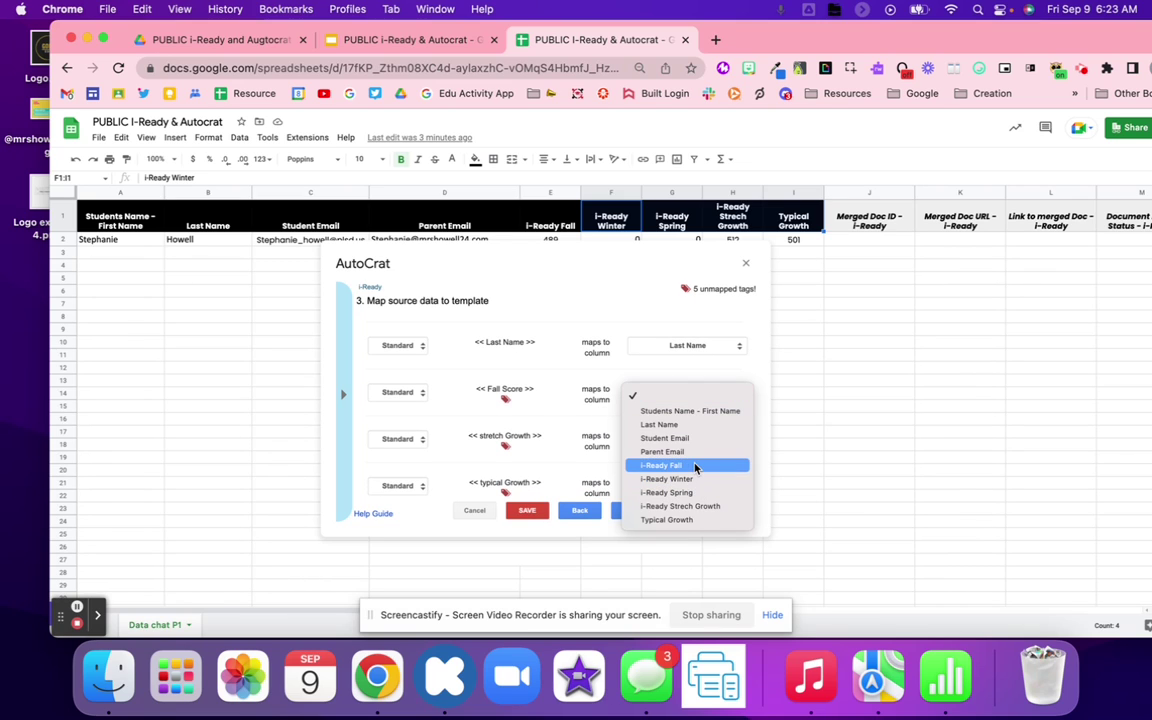
pyautogui.click(661, 465)
pyautogui.click(671, 443)
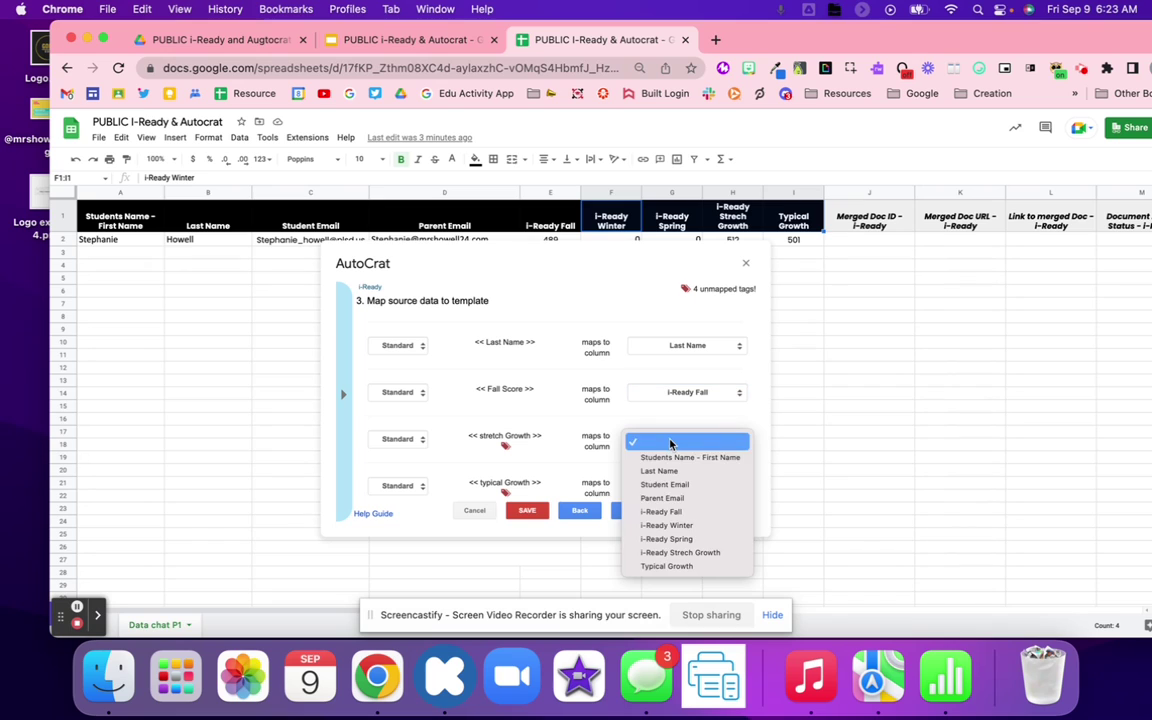
pyautogui.click(712, 560)
pyautogui.click(694, 488)
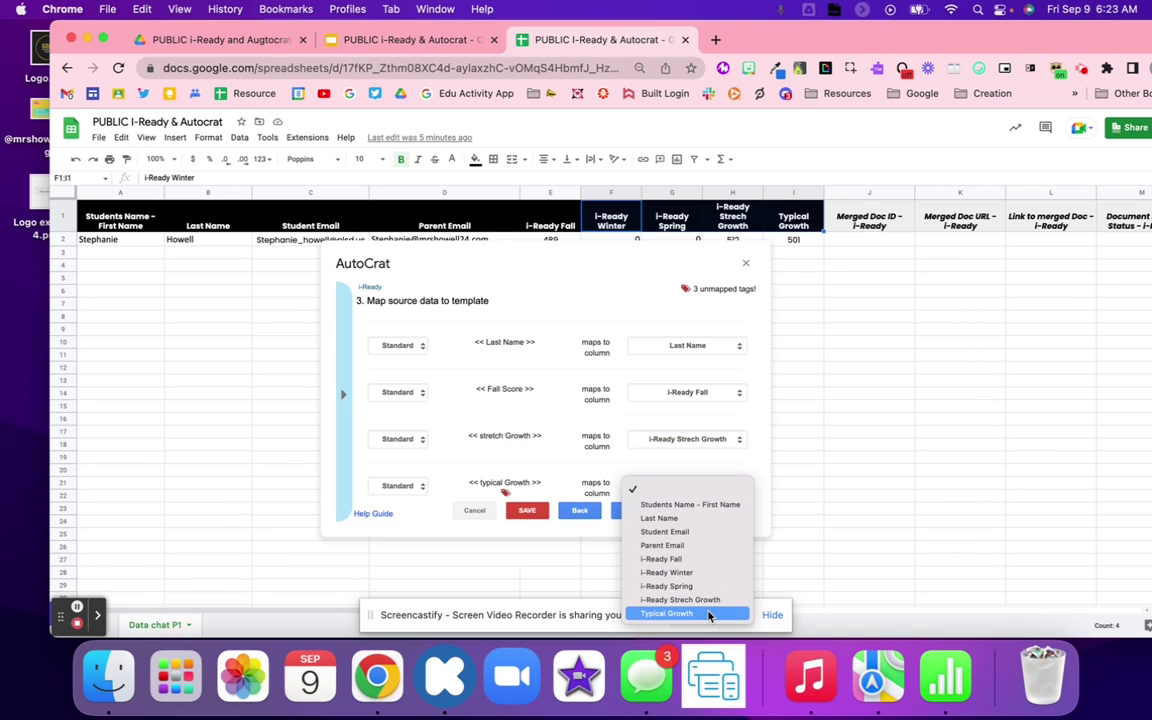
pyautogui.click(708, 614)
# Step: Map the winter Score tag to i-Ready Winter and the Spring Score tag to i-Ready Spring
pyautogui.scroll(-4, 697, 435)
pyautogui.click(687, 421)
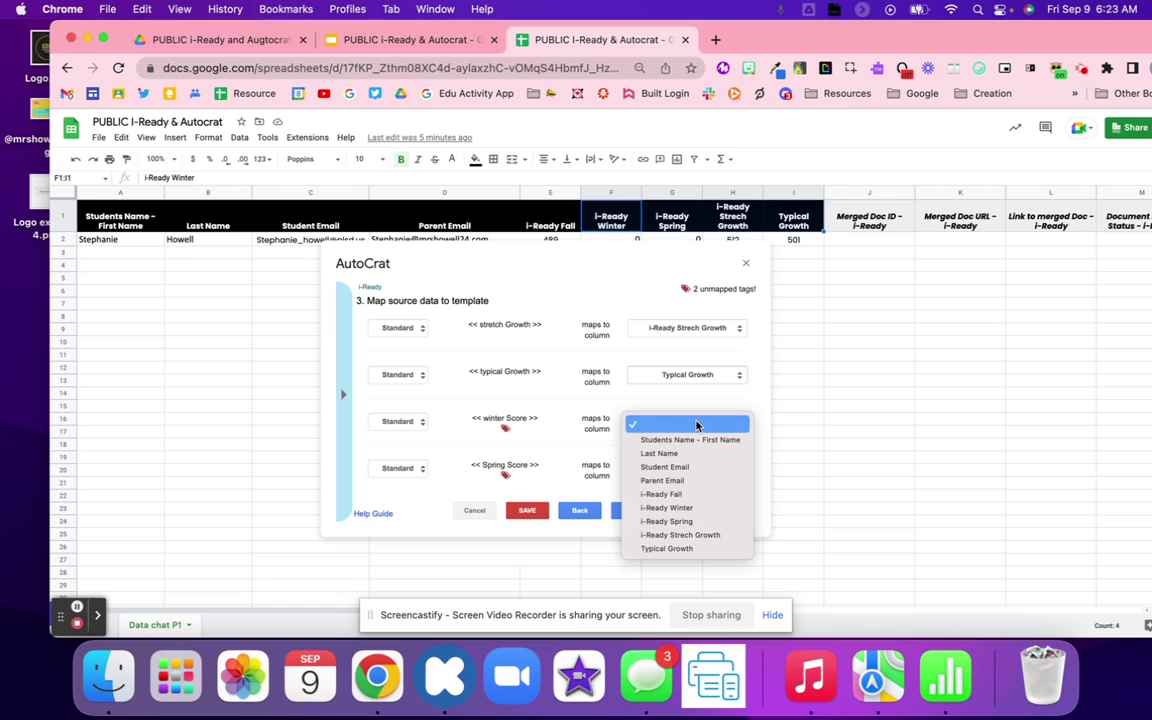
pyautogui.click(701, 515)
pyautogui.click(692, 466)
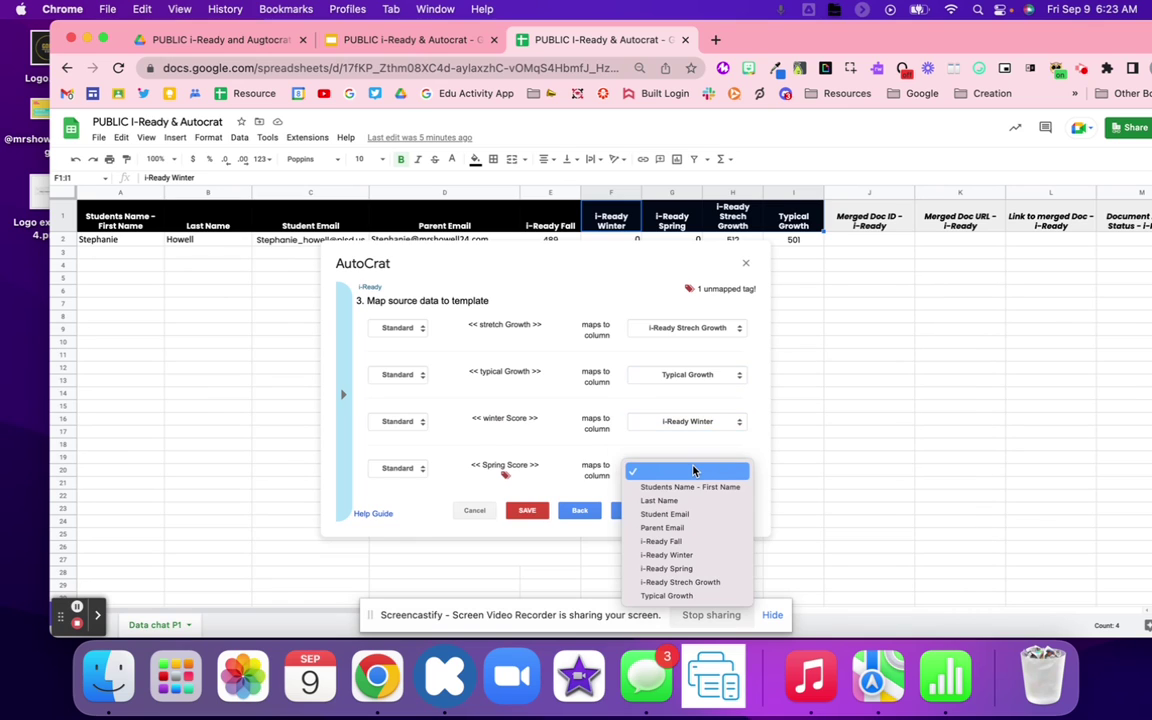
pyautogui.click(703, 568)
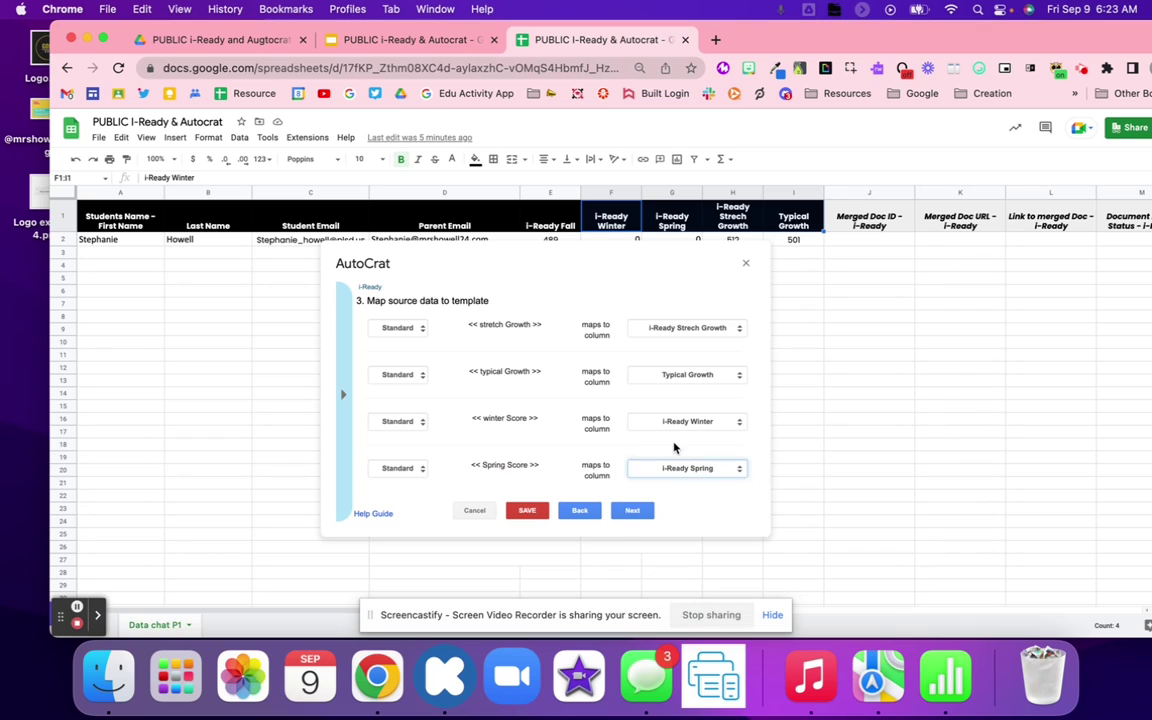
# Step: Review all tag-to-column mappings and advance the job to its file settings
pyautogui.scroll(5, 674, 445)
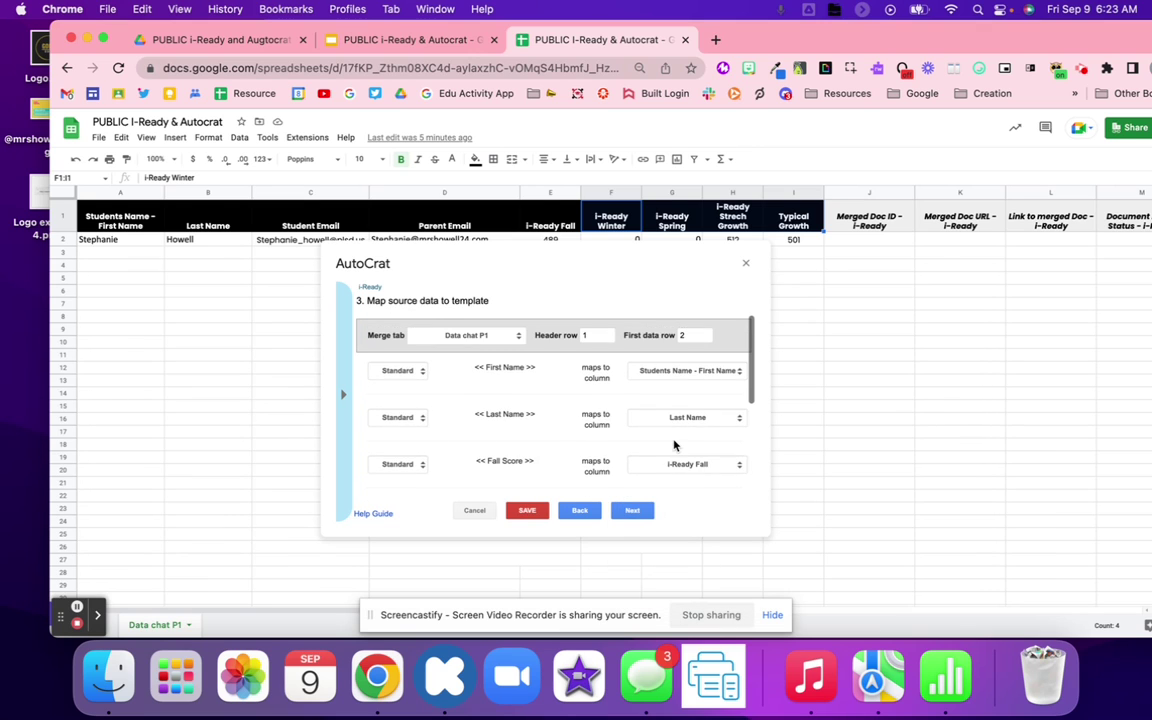
pyautogui.scroll(-2, 674, 445)
pyautogui.scroll(-2, 674, 445)
pyautogui.scroll(5, 674, 445)
pyautogui.click(629, 513)
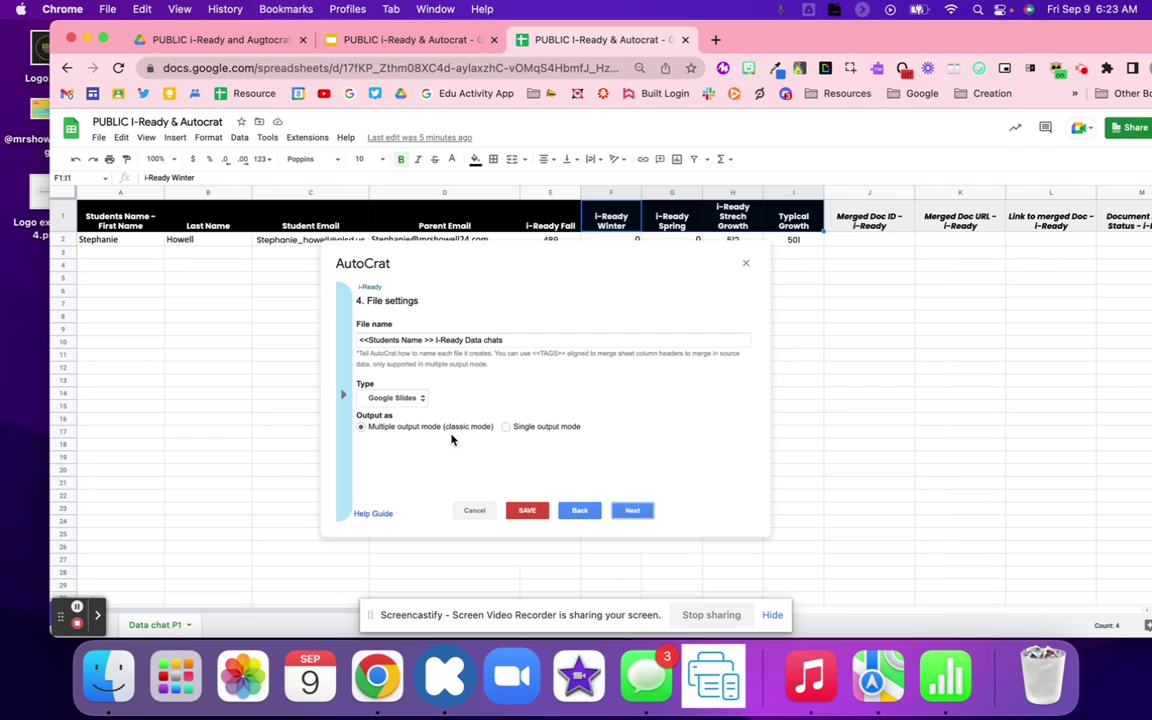
# Step: Copy the <<Parent Email >> tag to the end of the merged file name, then remove it again
pyautogui.tripleClick(358, 300)
pyautogui.click(400, 342)
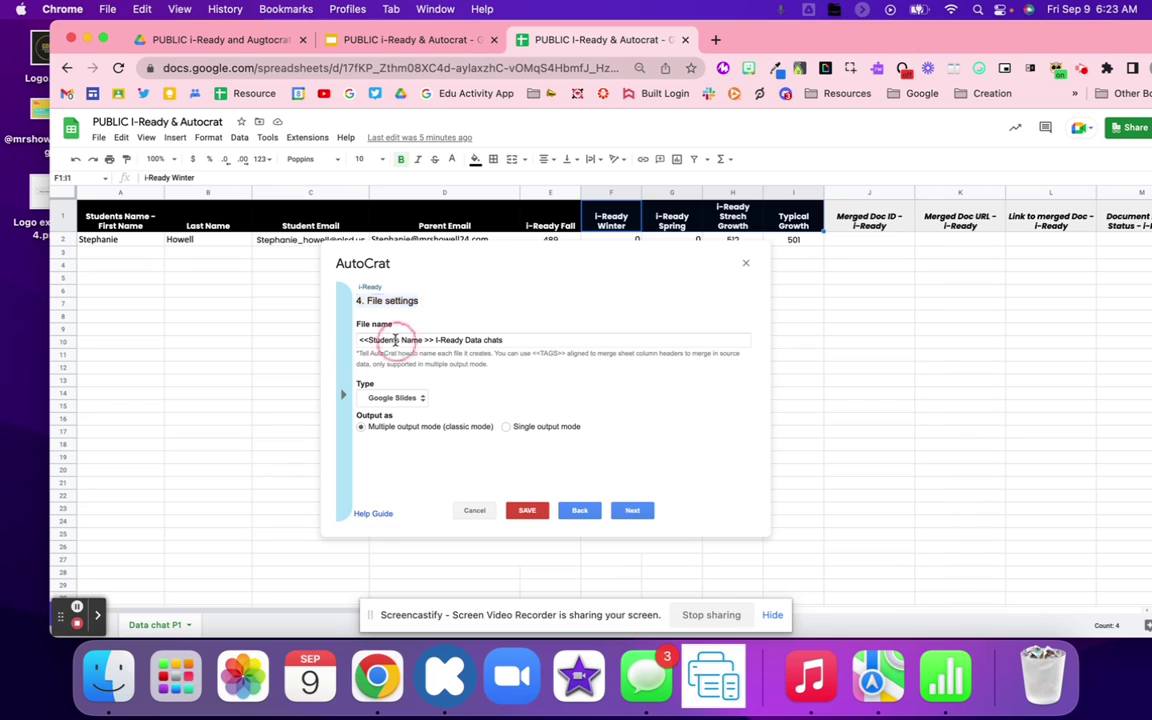
pyautogui.click(344, 308)
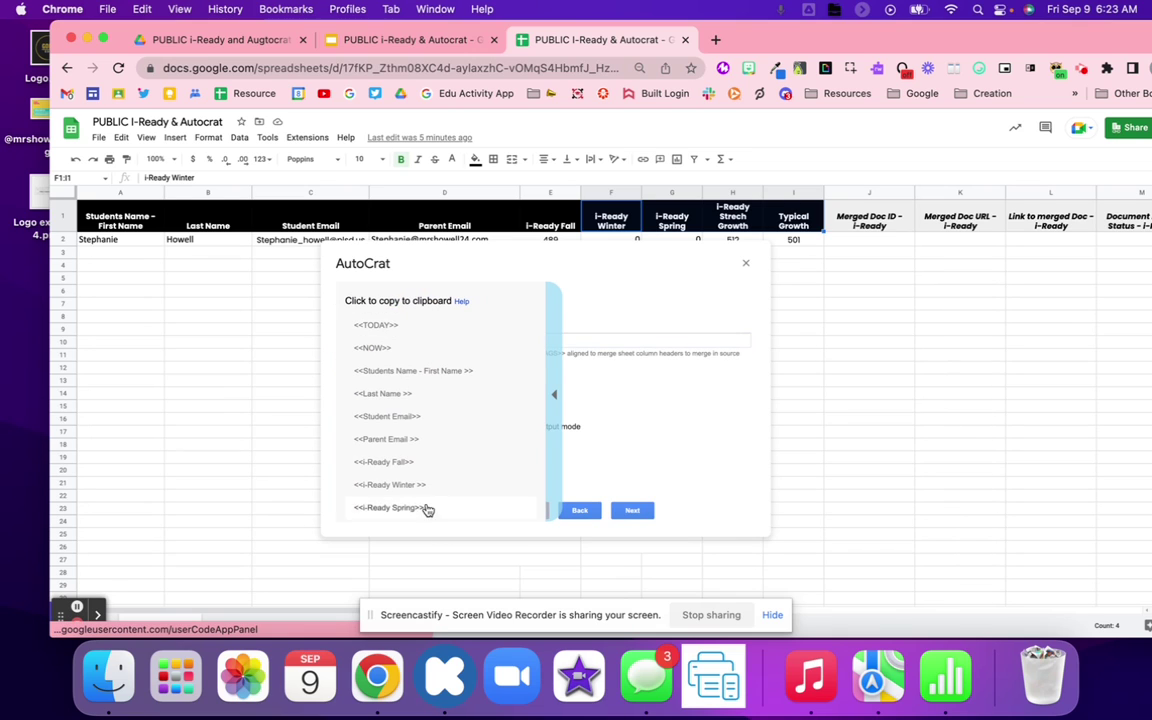
pyautogui.click(404, 439)
pyautogui.click(532, 342)
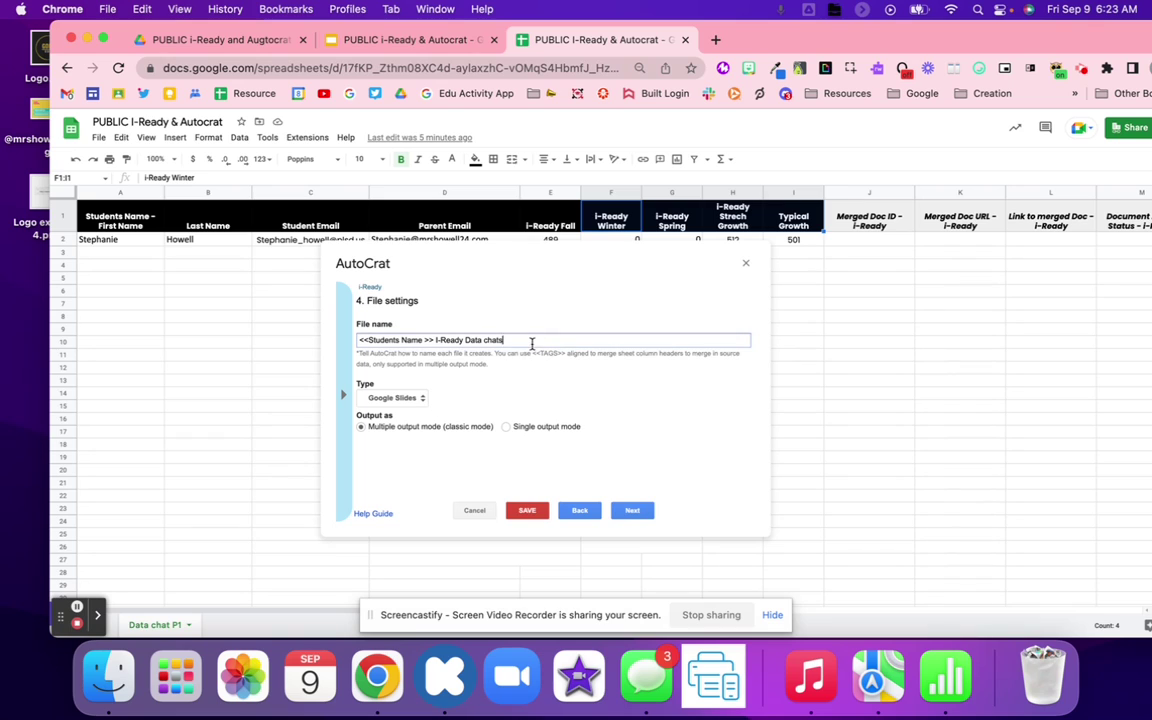
pyautogui.write('<<Parent Email >>')
pyautogui.moveTo(507, 340); pyautogui.dragTo(674, 338)
pyautogui.press('BackSpace')
# Step: Try single output mode for the merge job and compare it with the Slides template
pyautogui.click(357, 45)
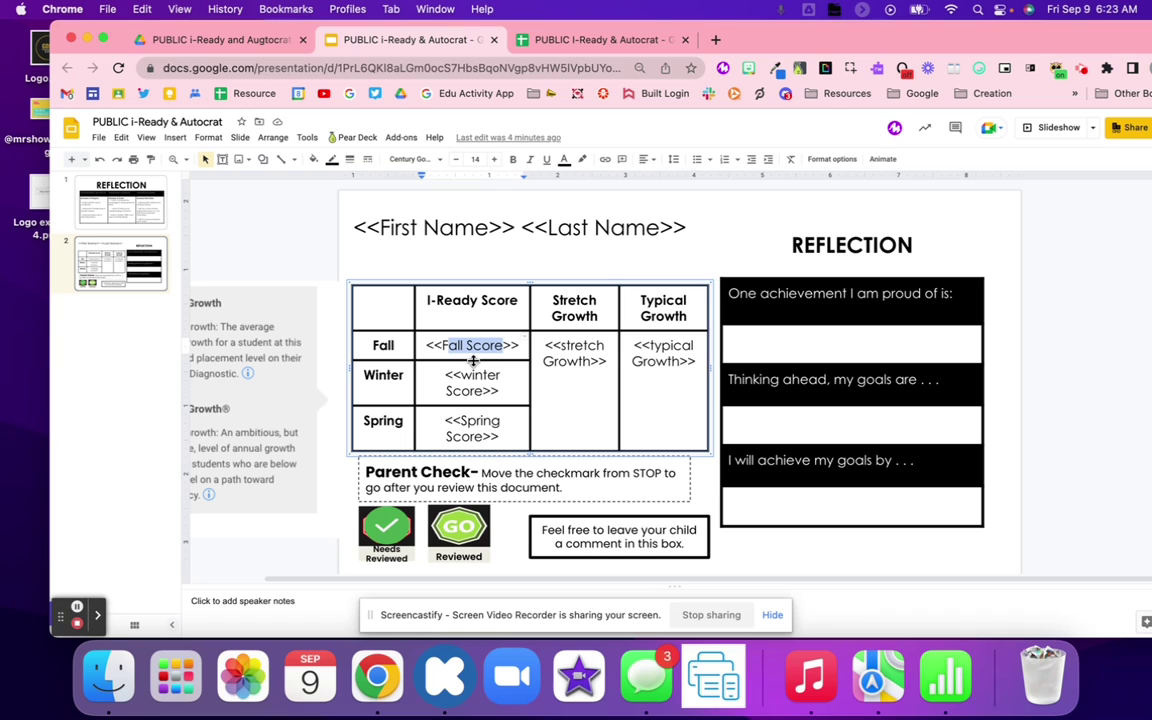
pyautogui.click(605, 40)
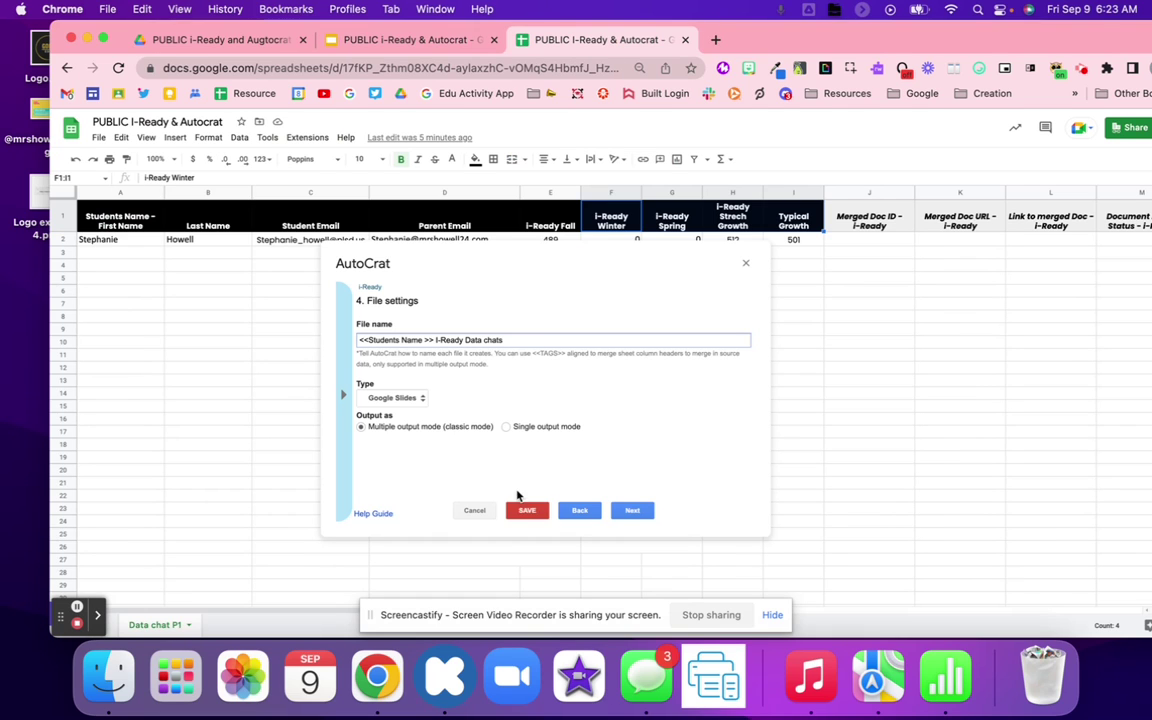
pyautogui.click(527, 429)
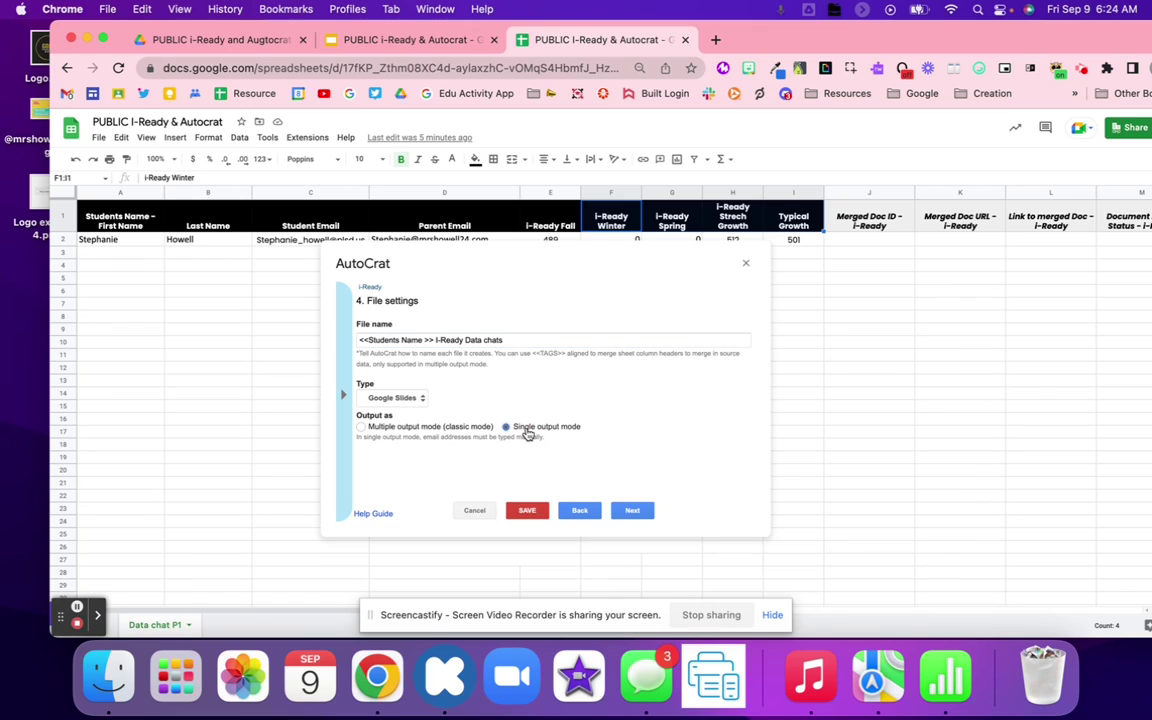
pyautogui.click(396, 39)
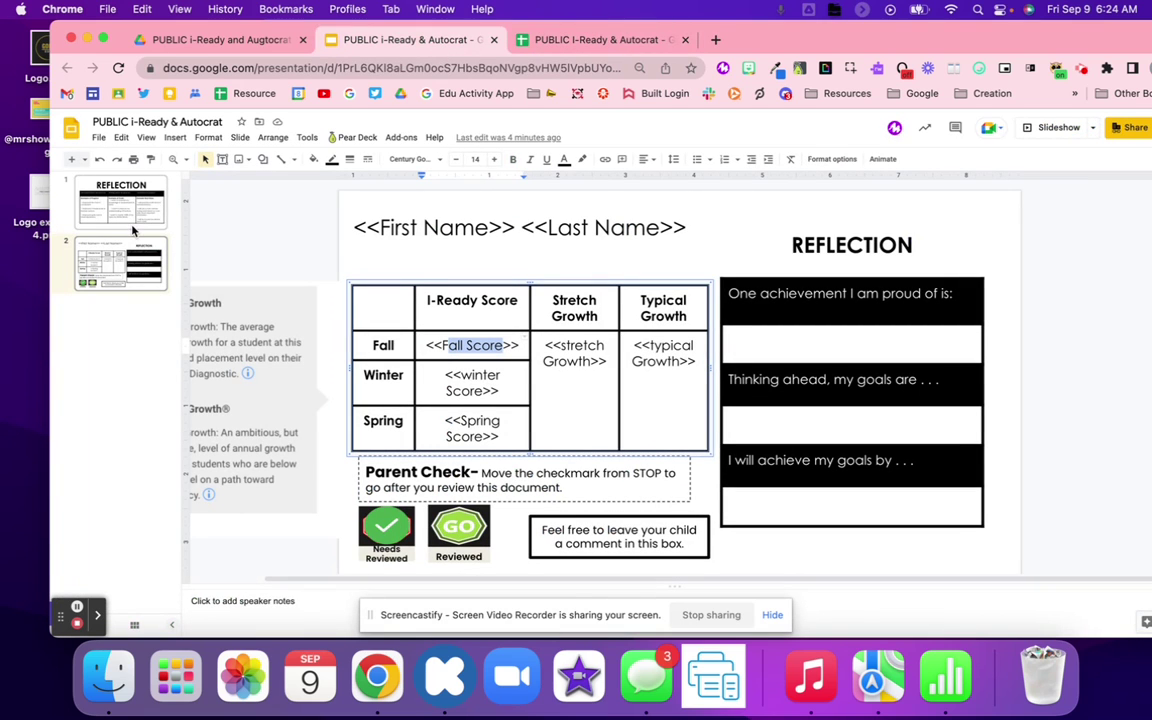
pyautogui.click(547, 44)
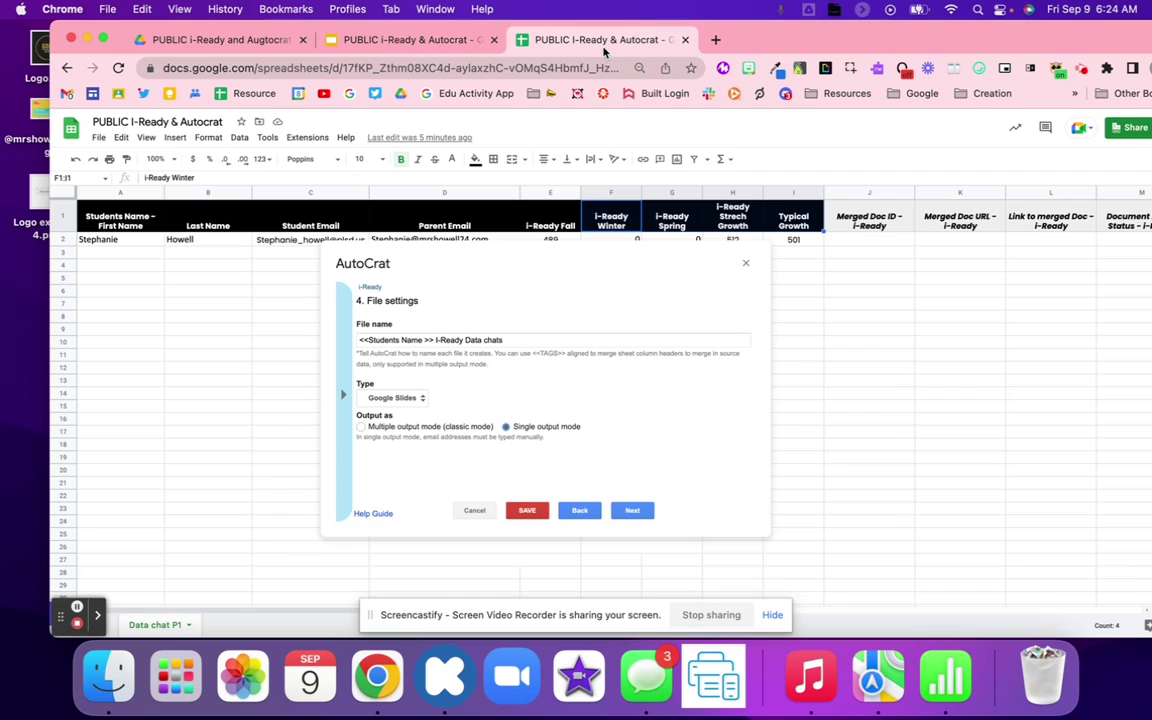
# Step: Set the output to Multiple output mode (classic mode) and continue to the destination folders
pyautogui.click(404, 430)
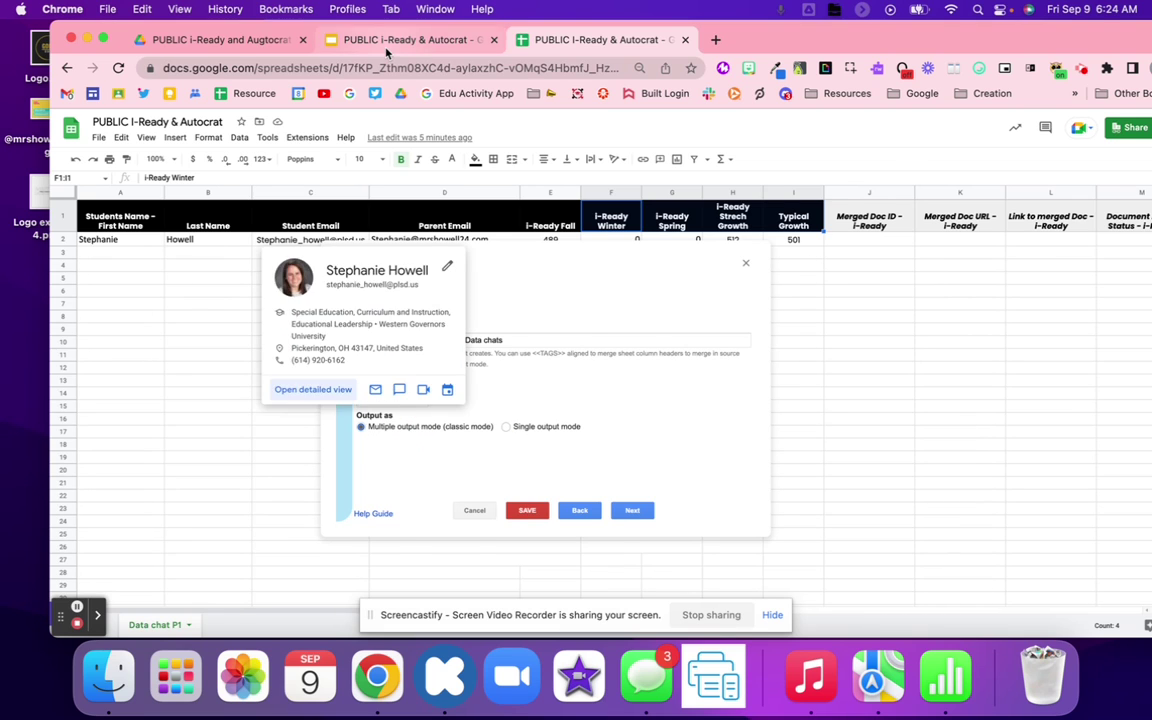
pyautogui.click(346, 41)
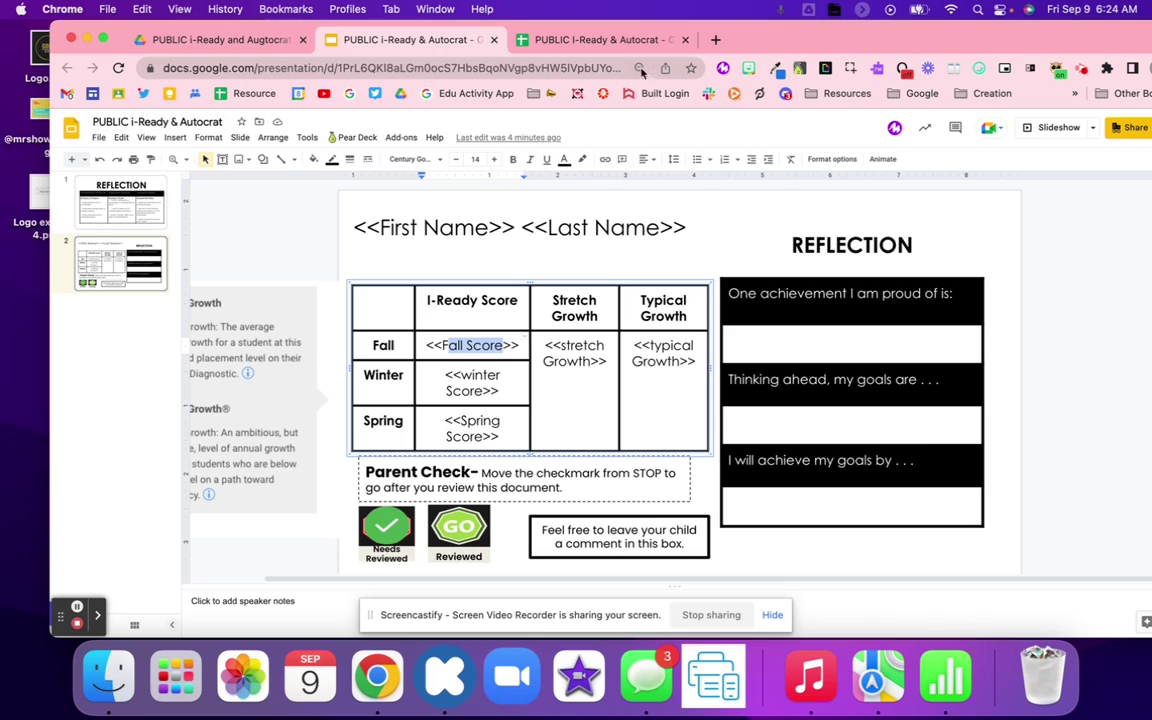
pyautogui.click(544, 40)
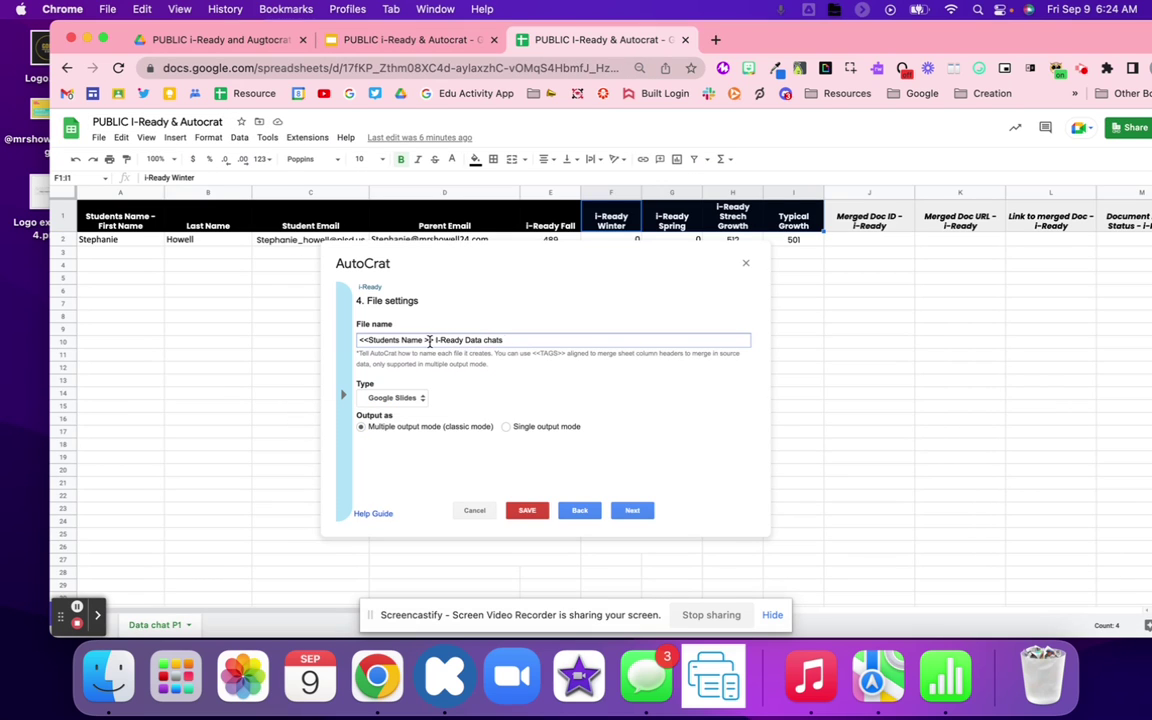
pyautogui.moveTo(431, 340); pyautogui.dragTo(282, 336)
pyautogui.click(643, 510)
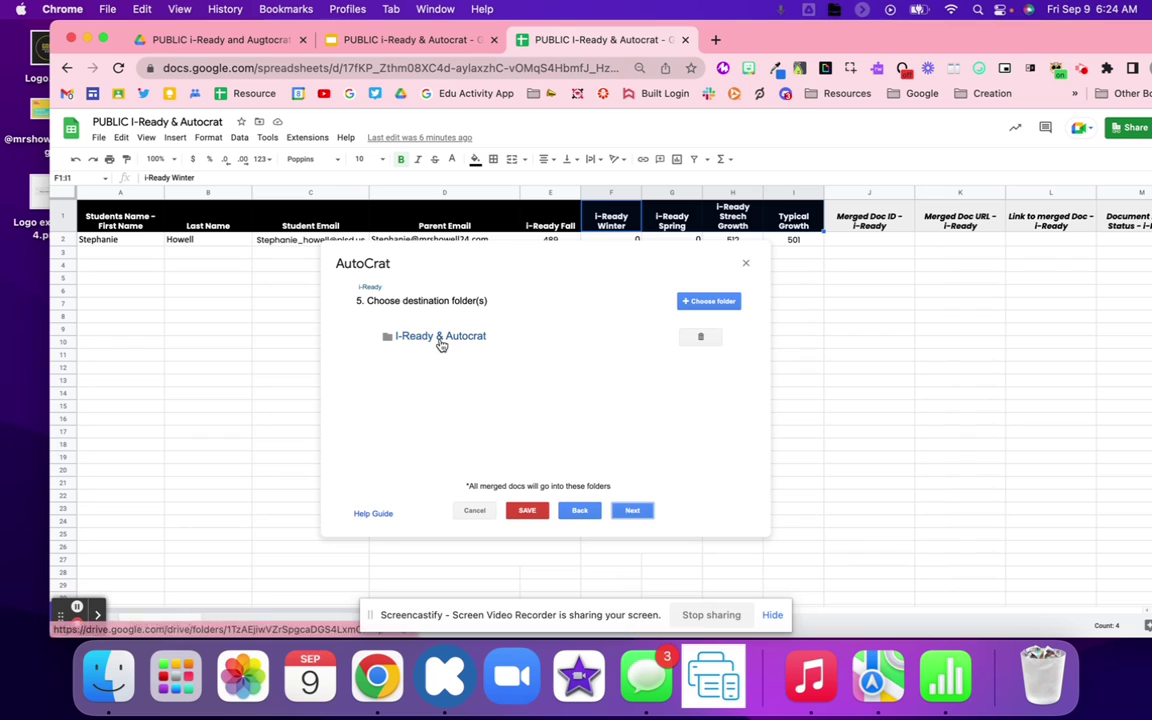
# Step: Create a folder named Responses inside the PUBLIC i-Ready and Augtocrat folder in Google Drive
pyautogui.click(218, 39)
pyautogui.rightClick(617, 497)
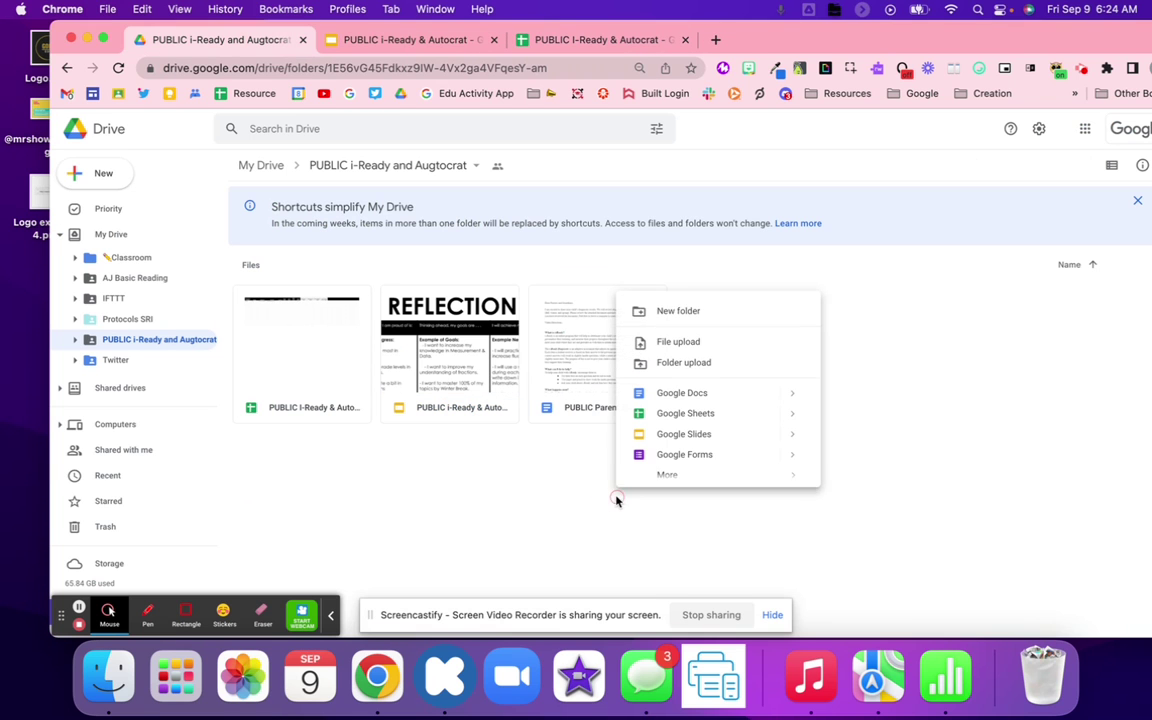
pyautogui.click(678, 311)
pyautogui.write('Respo')
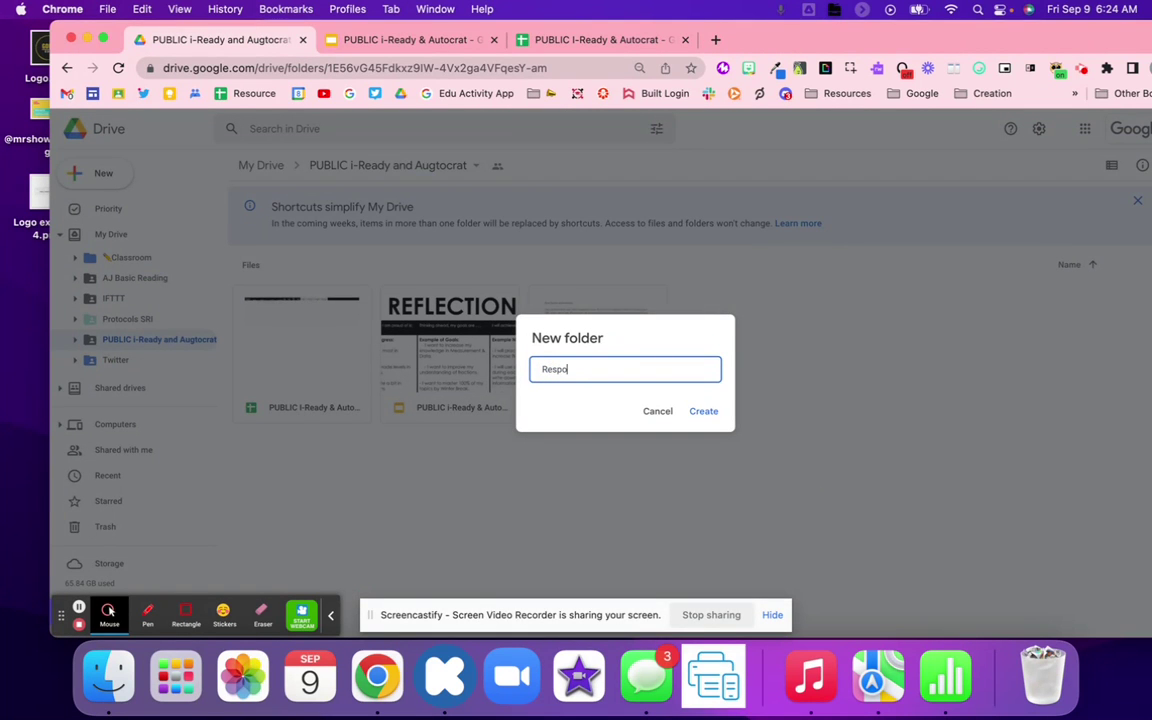
pyautogui.write('nses')
pyautogui.press('Return')
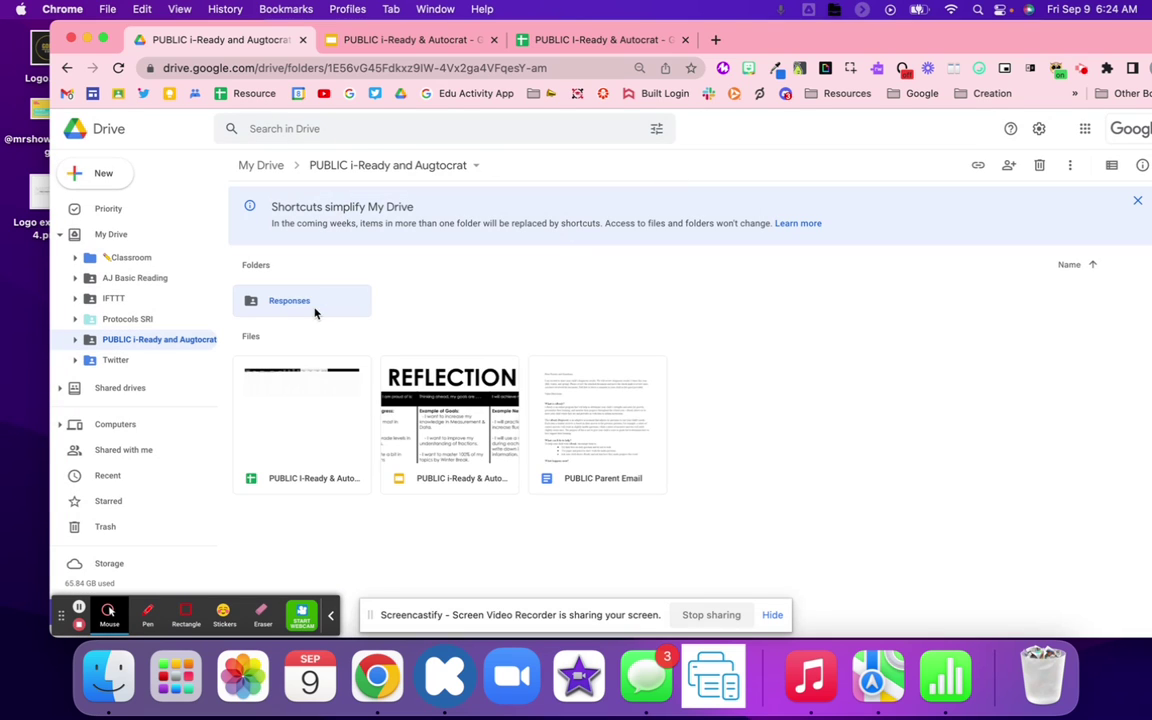
# Step: Add the new Responses folder as the job's destination and remove the I-Ready & Autocrat folder
pyautogui.click(556, 47)
pyautogui.click(714, 302)
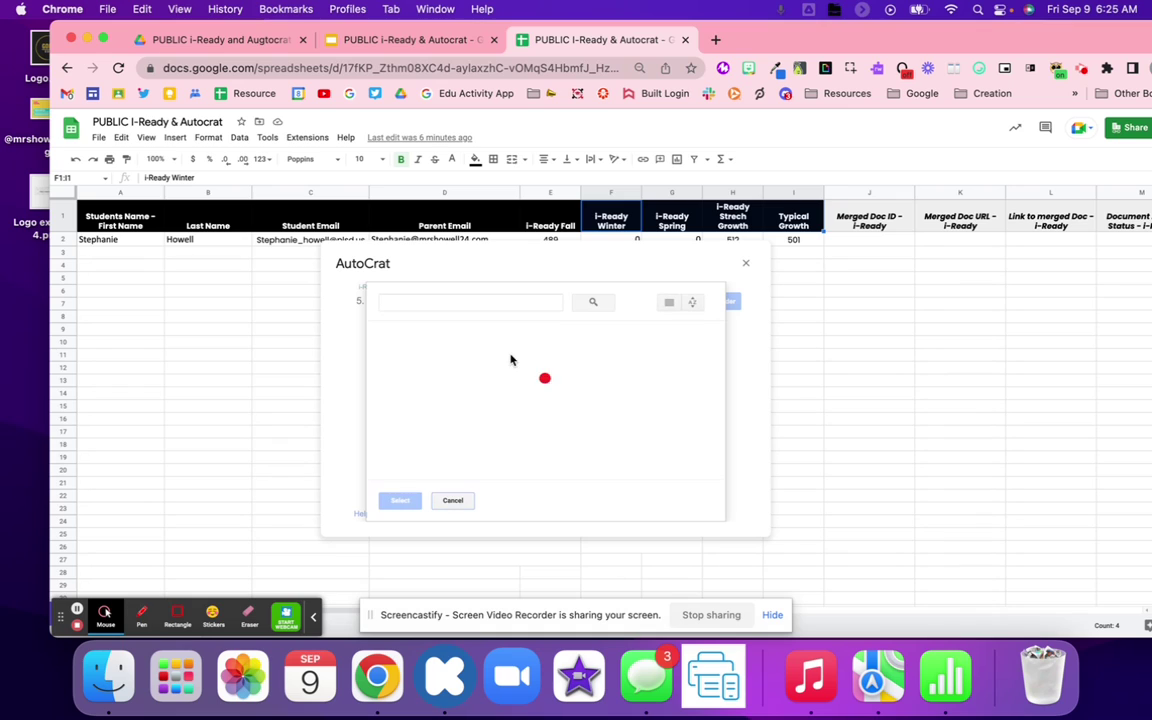
pyautogui.click(400, 369)
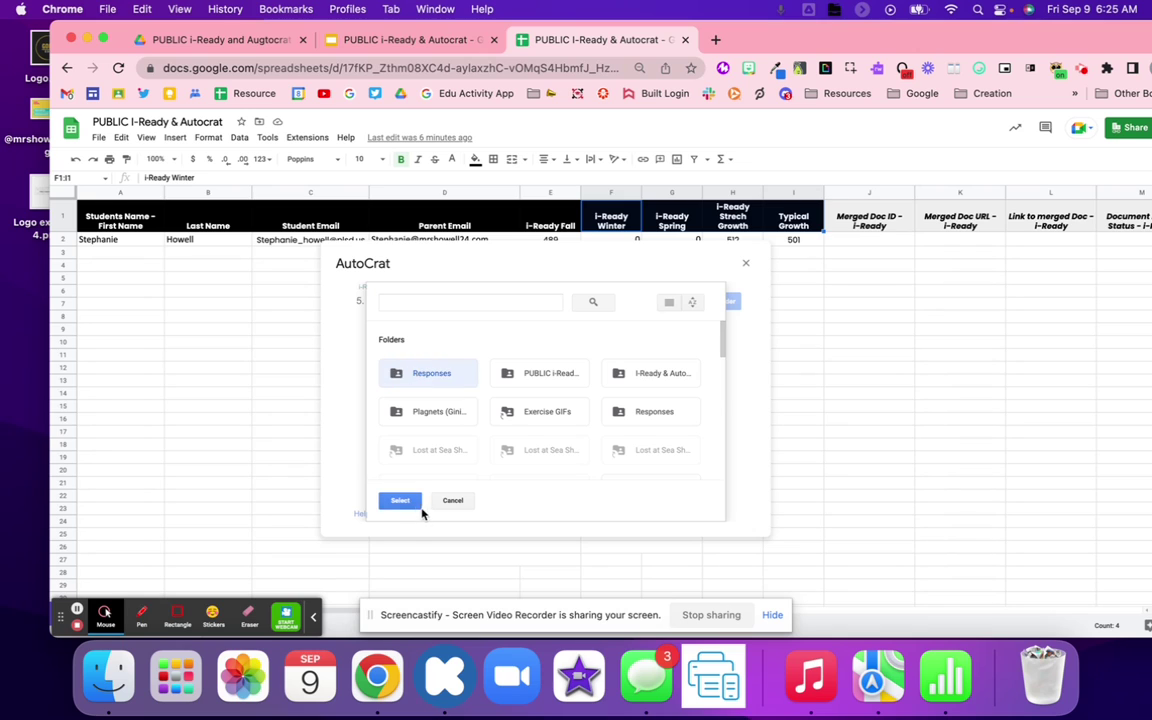
pyautogui.click(399, 500)
pyautogui.click(704, 337)
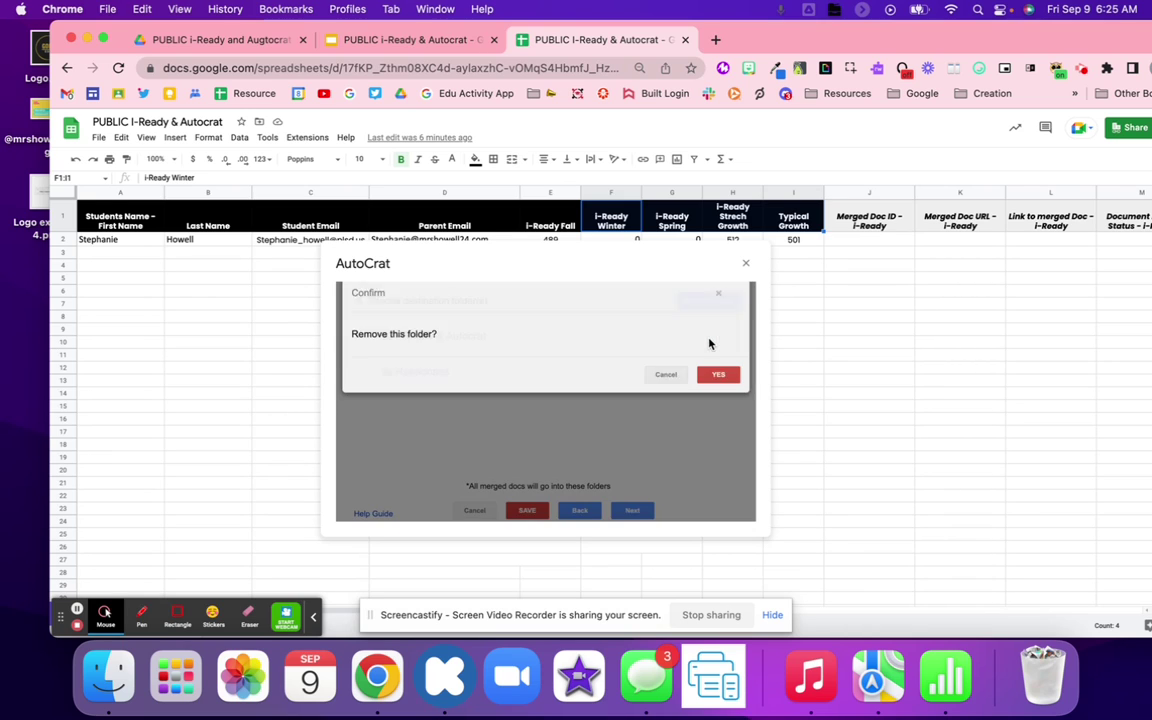
pyautogui.click(712, 386)
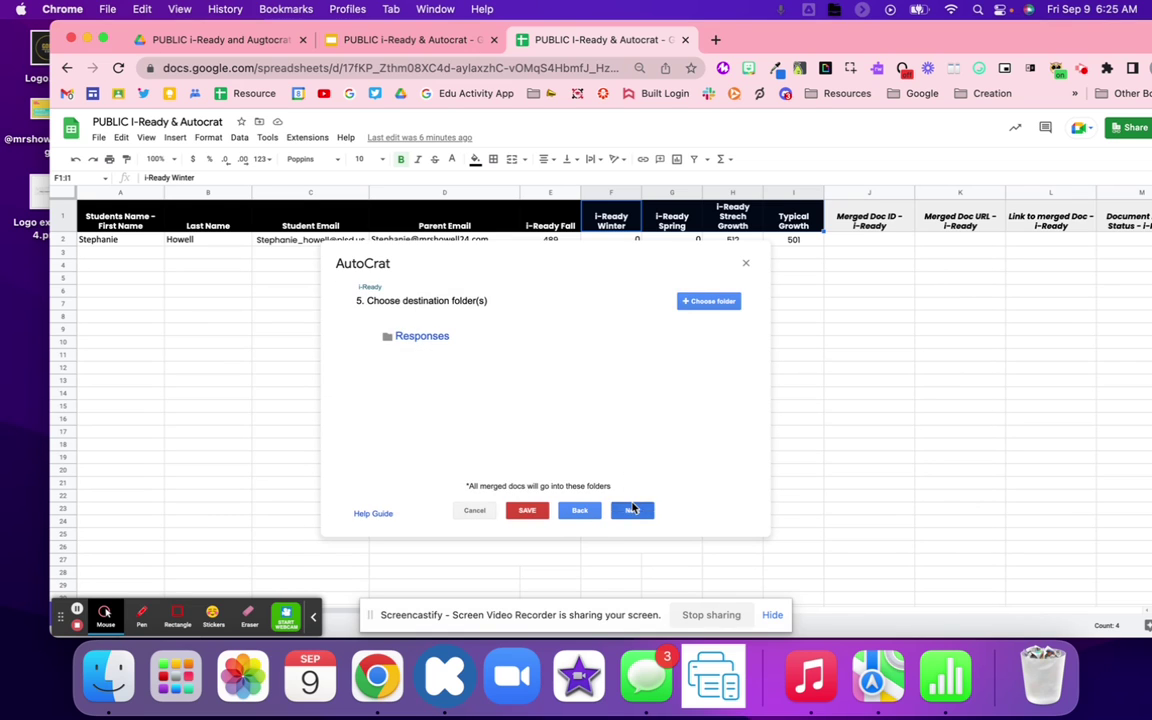
# Step: Look through the optional job stages up to sharing, and return to the file settings to recheck the output mode
pyautogui.click(632, 510)
pyautogui.click(632, 510)
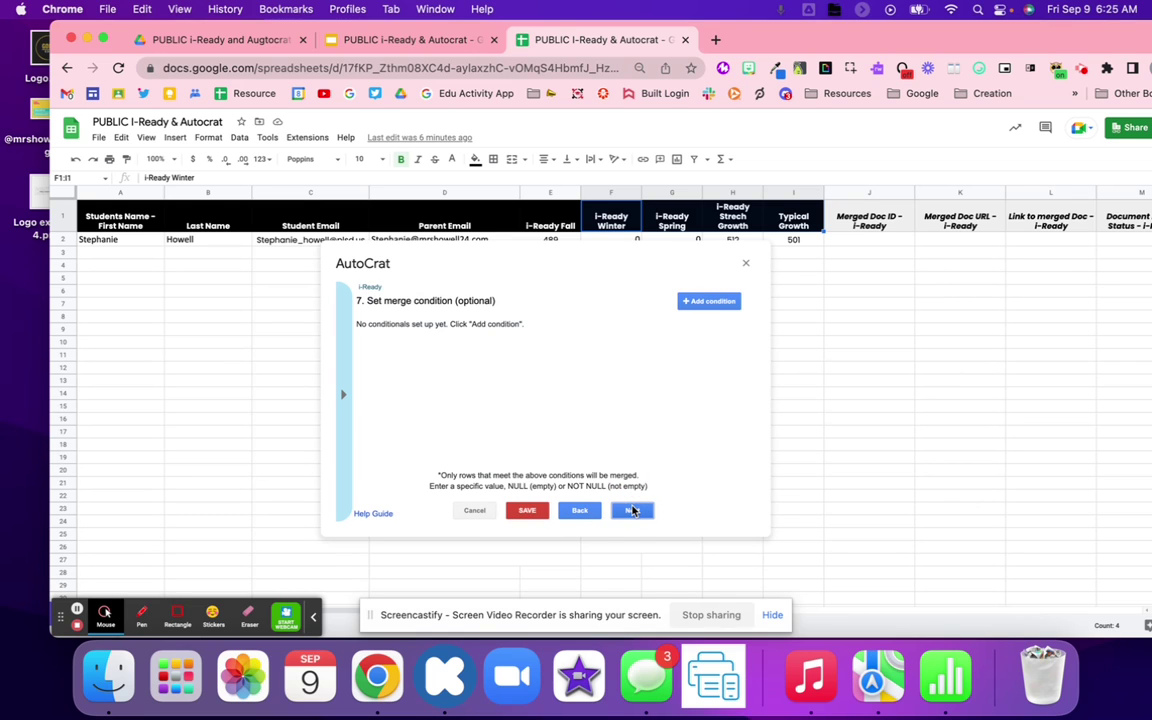
pyautogui.click(632, 510)
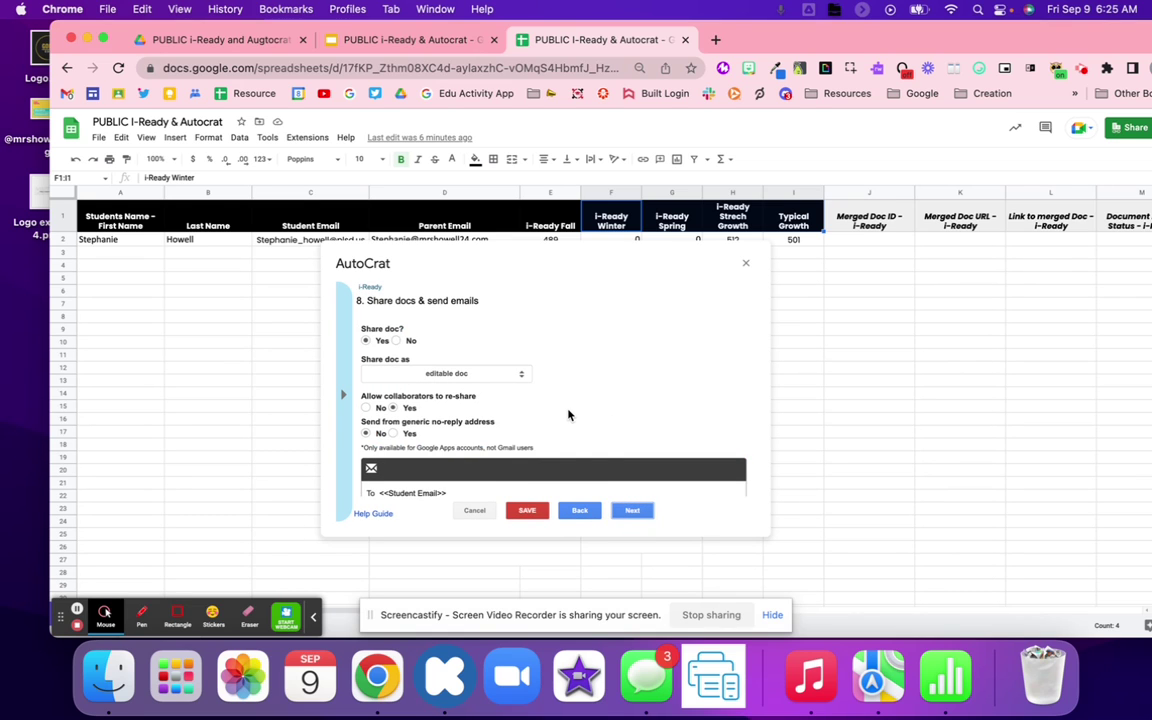
pyautogui.click(579, 510)
pyautogui.click(579, 510)
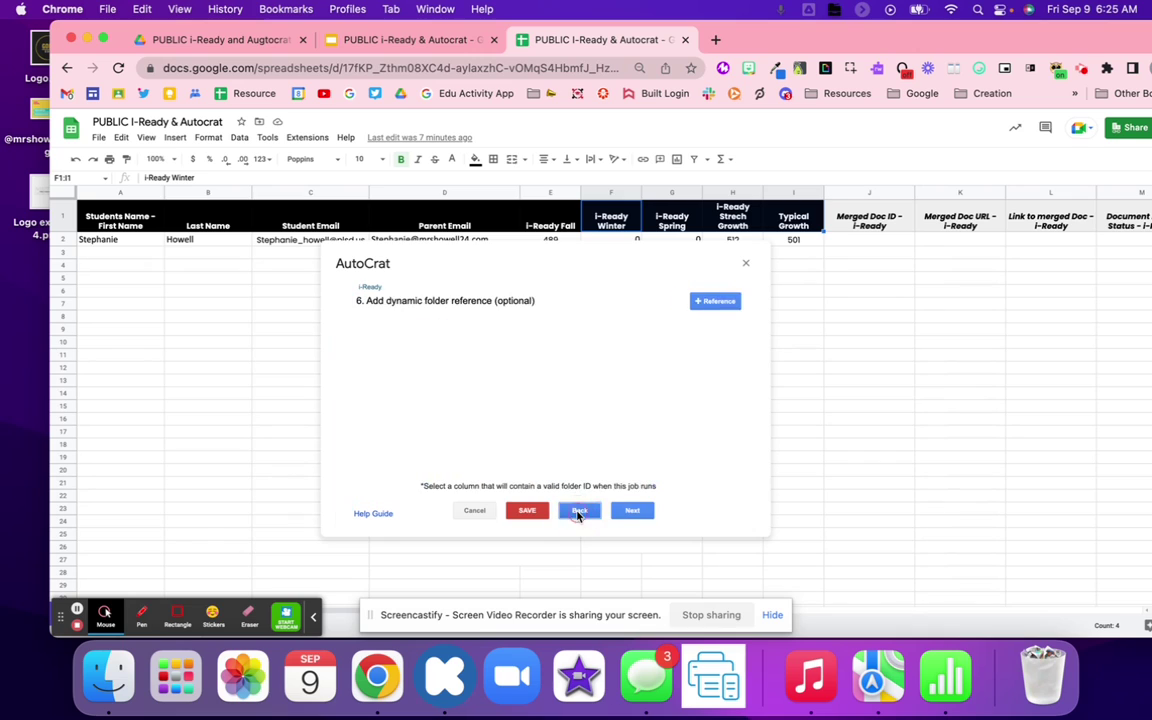
pyautogui.click(579, 510)
pyautogui.click(579, 510)
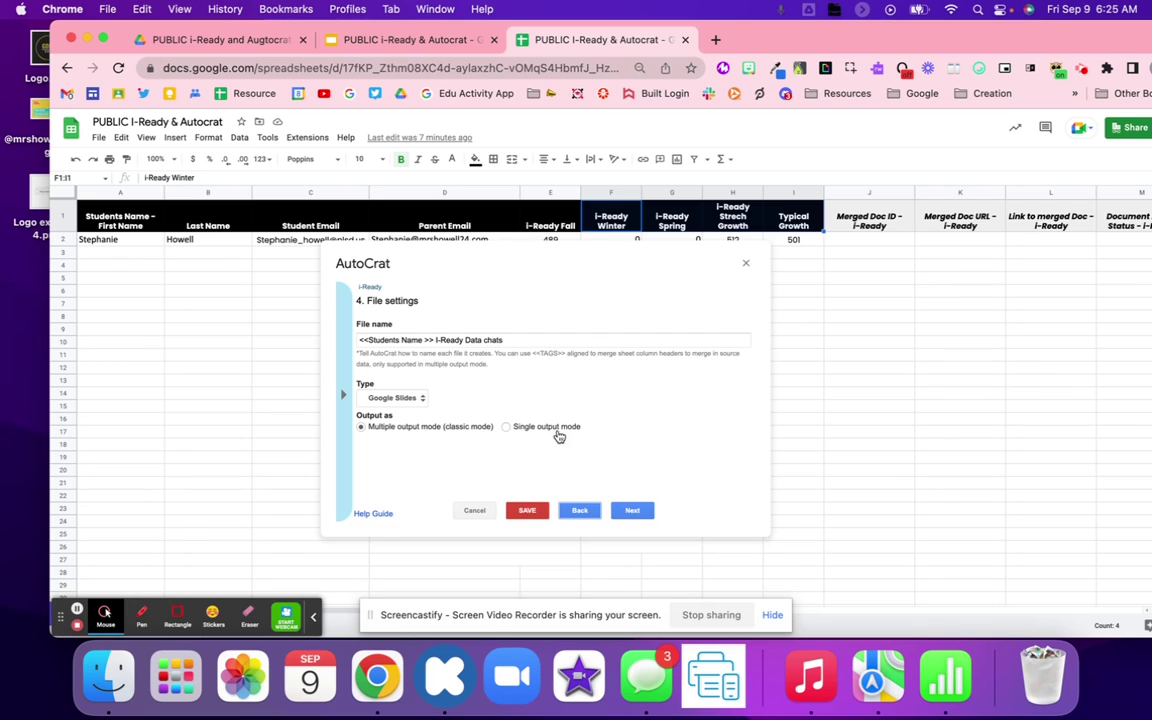
# Step: Advance the job to sharing docs and sending emails, leaving the dynamic folder reference and merge condition empty
pyautogui.click(633, 512)
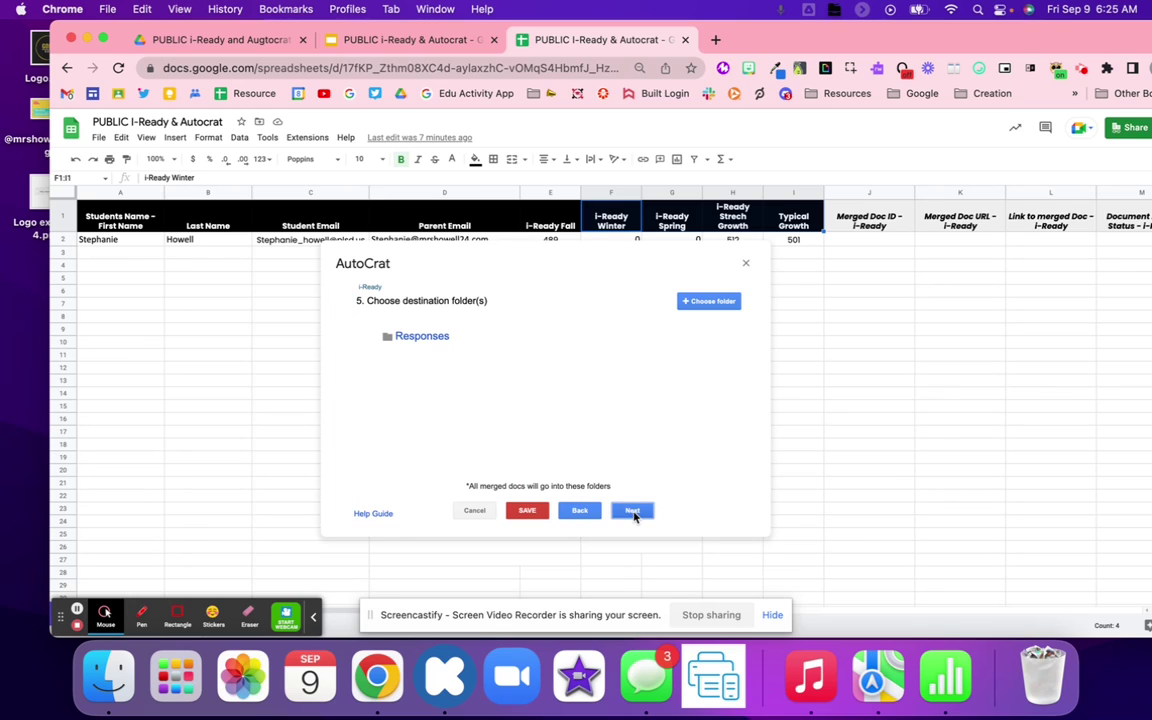
pyautogui.click(633, 512)
pyautogui.click(633, 512)
pyautogui.click(633, 512)
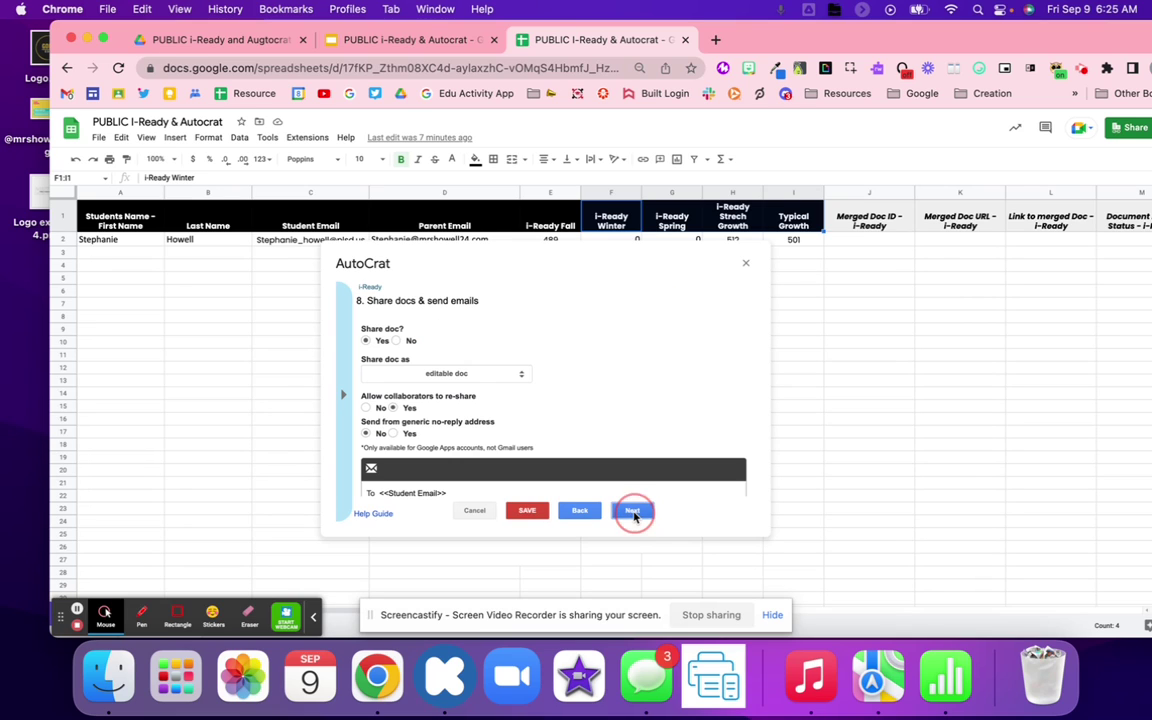
# Step: Review the document sharing options and email recipients against the reflection table in the Slides template
pyautogui.scroll(-2, 596, 405)
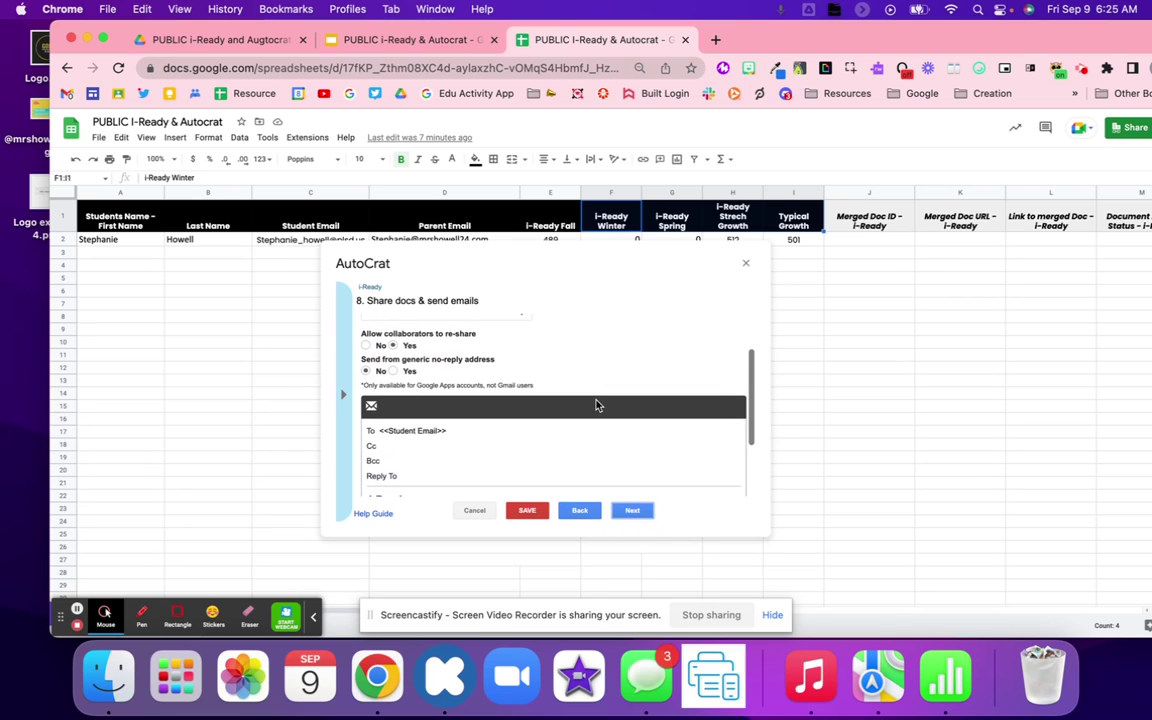
pyautogui.scroll(2, 596, 405)
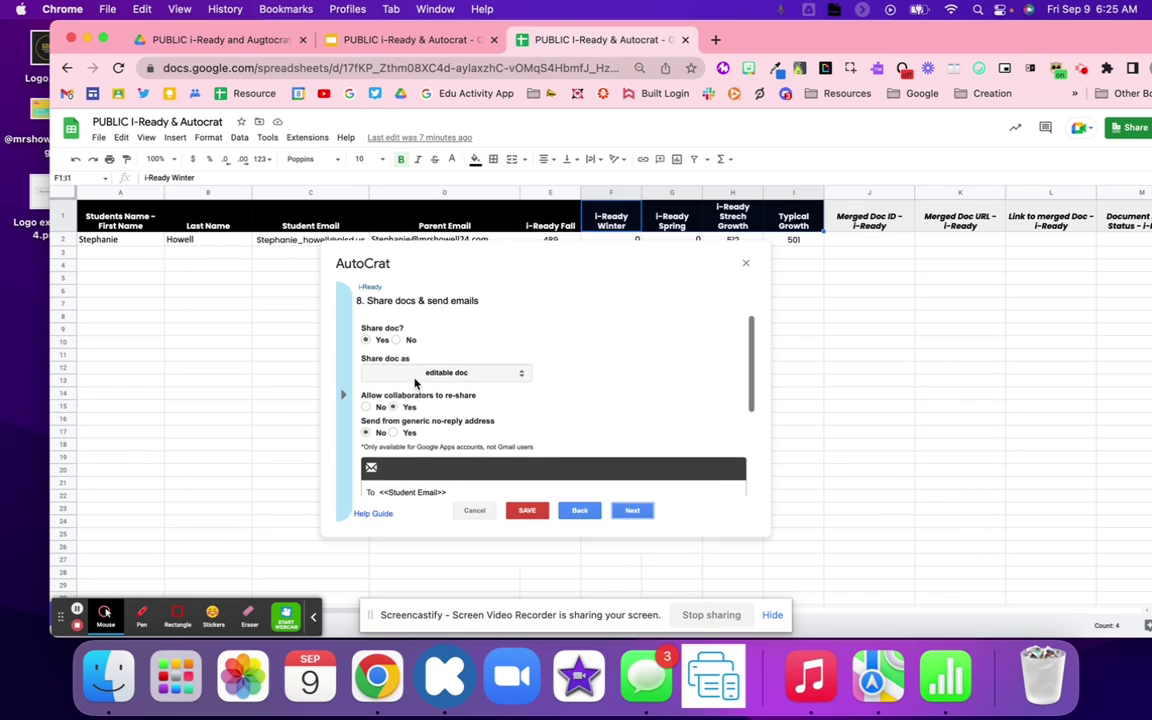
pyautogui.scroll(-2, 416, 384)
pyautogui.click(370, 39)
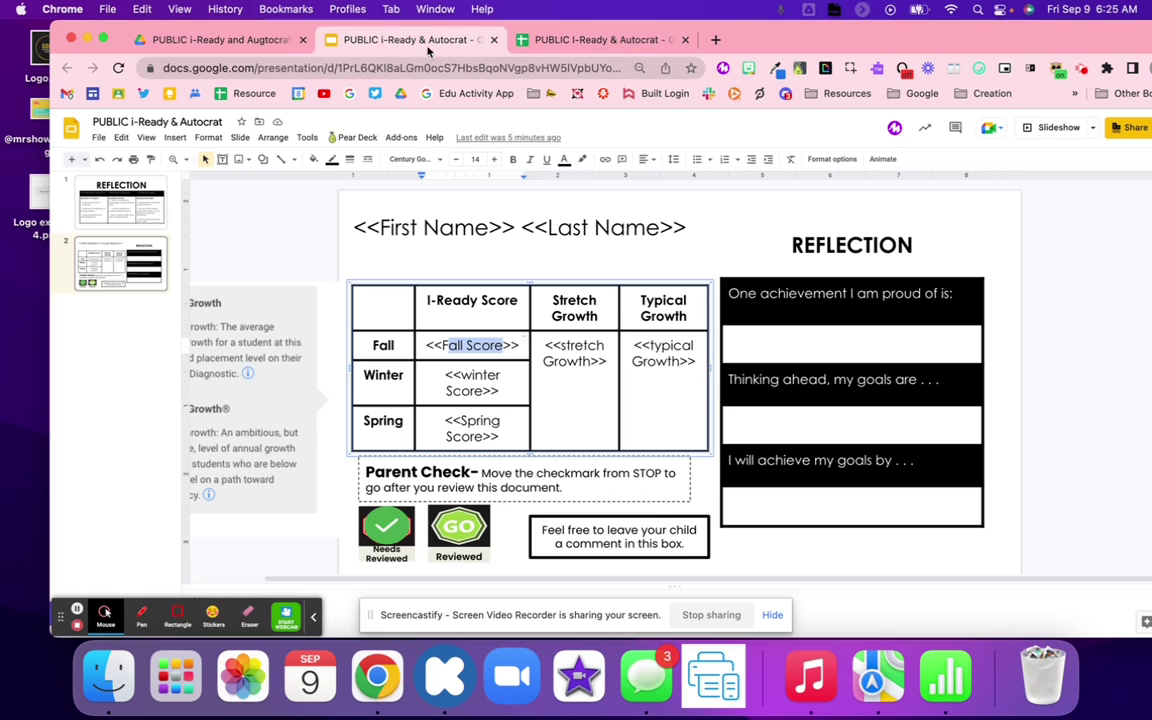
pyautogui.click(843, 485)
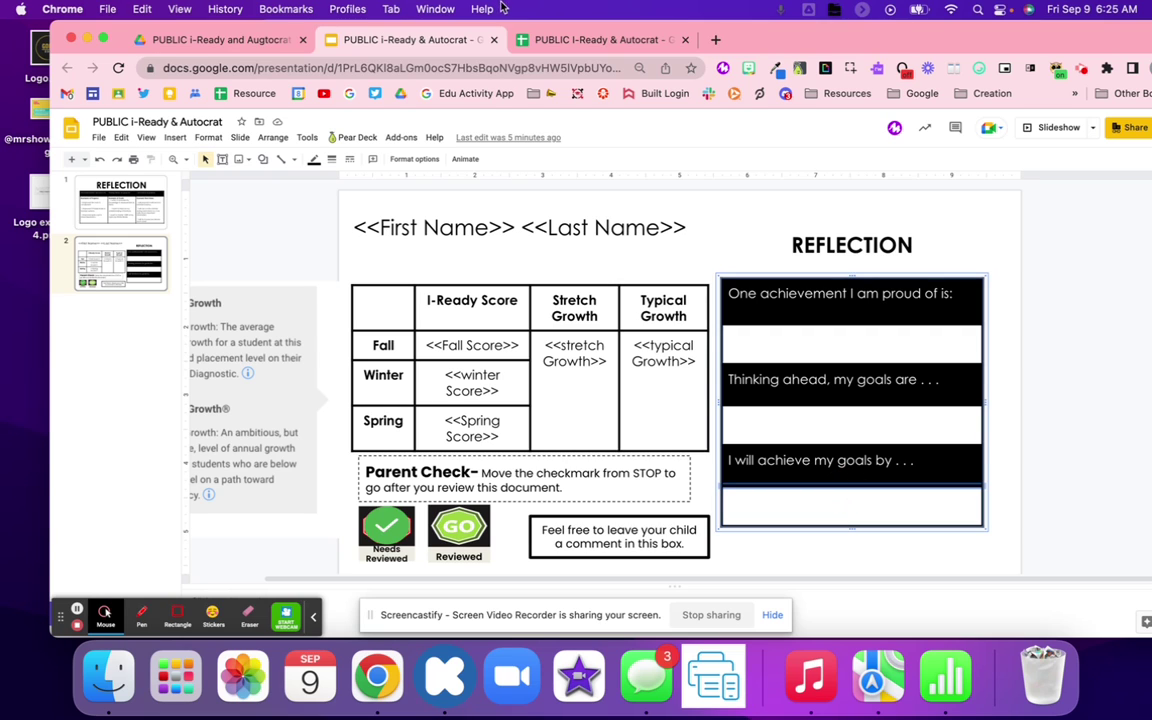
pyautogui.click(543, 40)
# Step: Add the closing "From," and "Teacher" to the email message, and save the job without form or time triggers
pyautogui.scroll(-3, 418, 347)
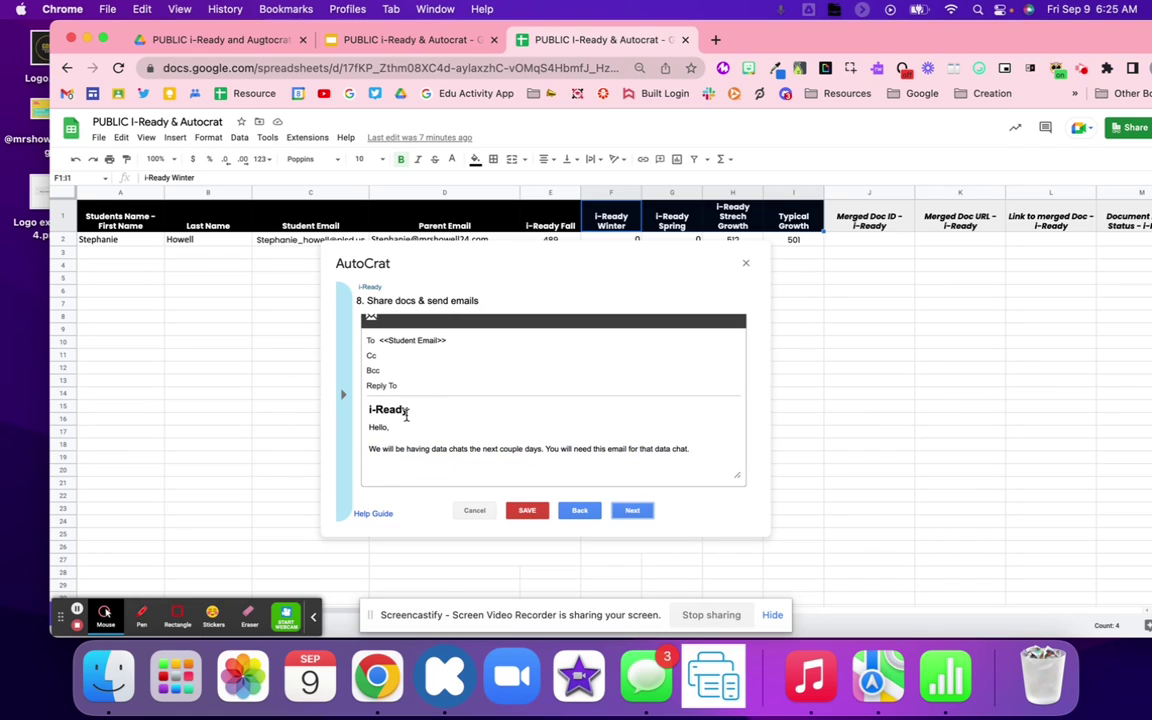
pyautogui.click(406, 414)
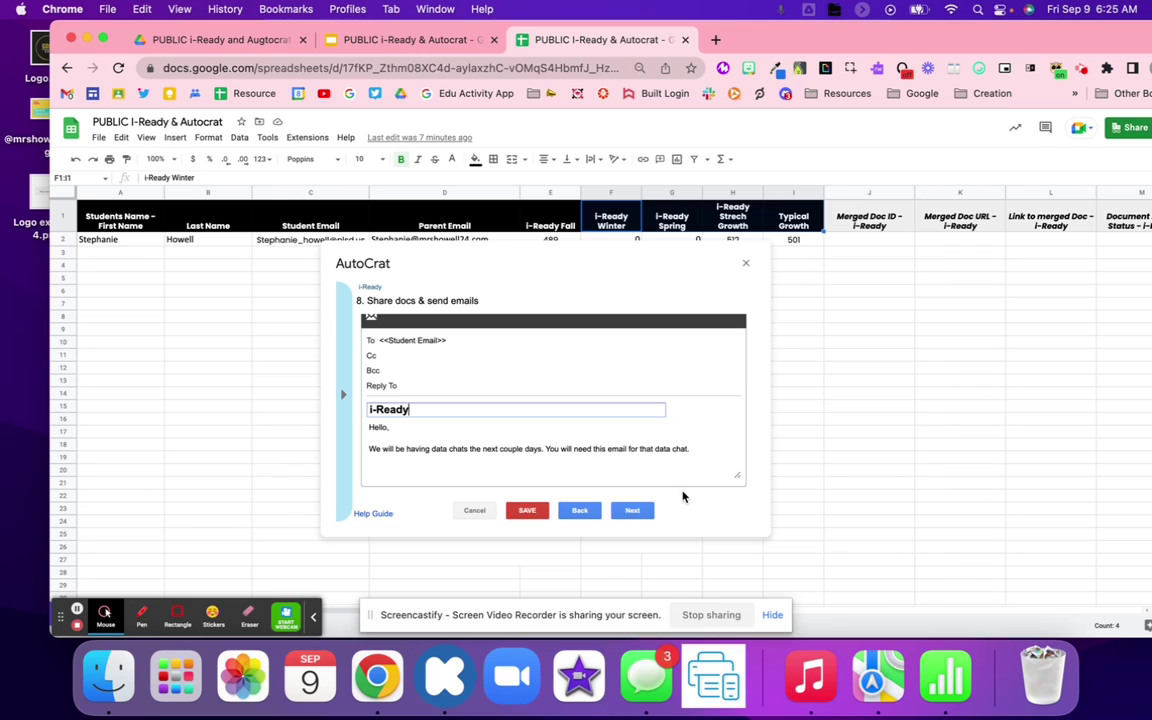
pyautogui.click(724, 451)
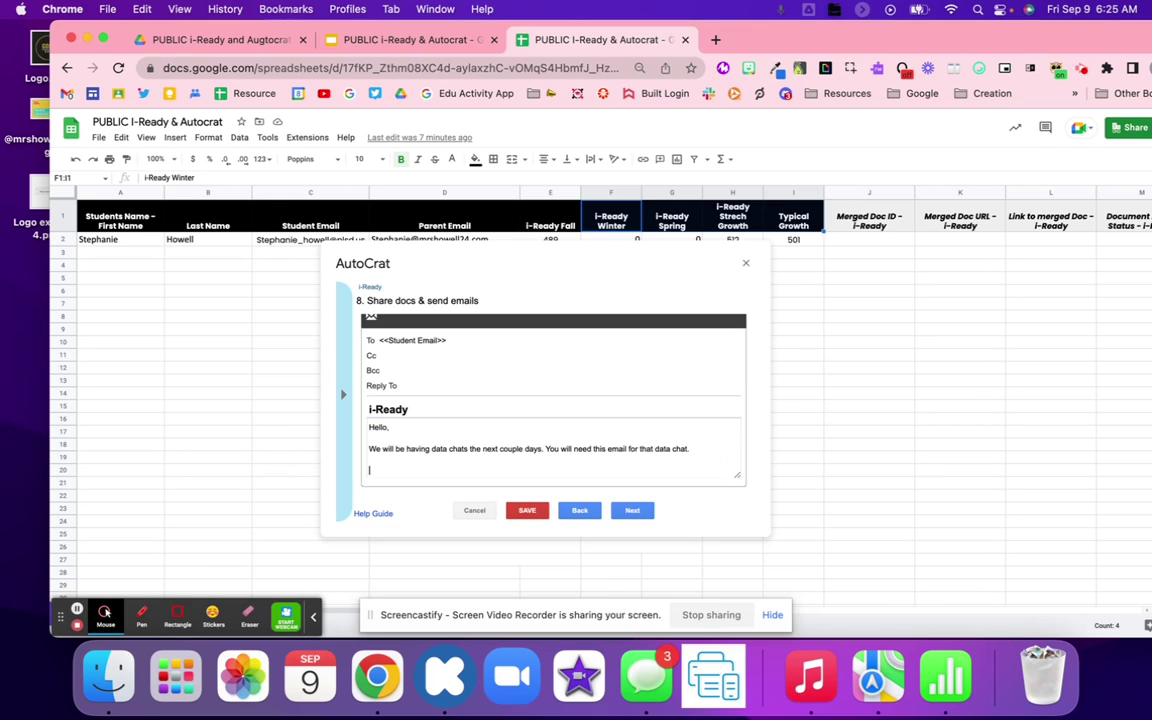
pyautogui.write('From,')
pyautogui.press('Return')
pyautogui.press('Return')
pyautogui.write('Teacher')
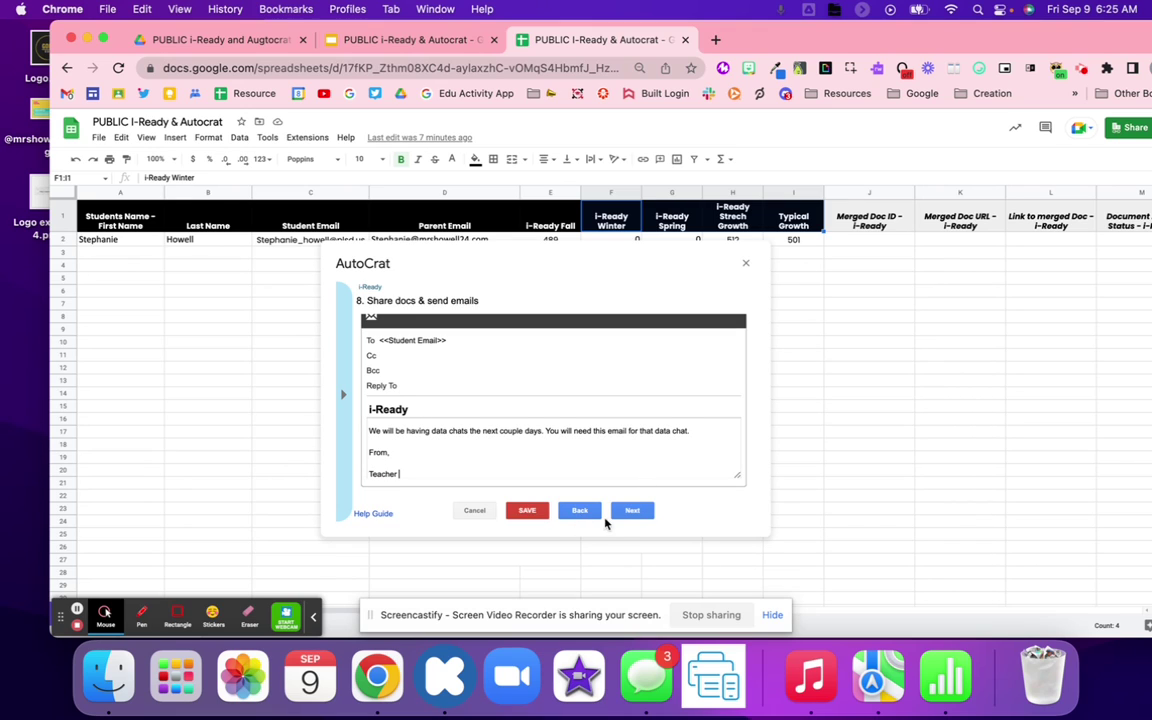
pyautogui.click(627, 515)
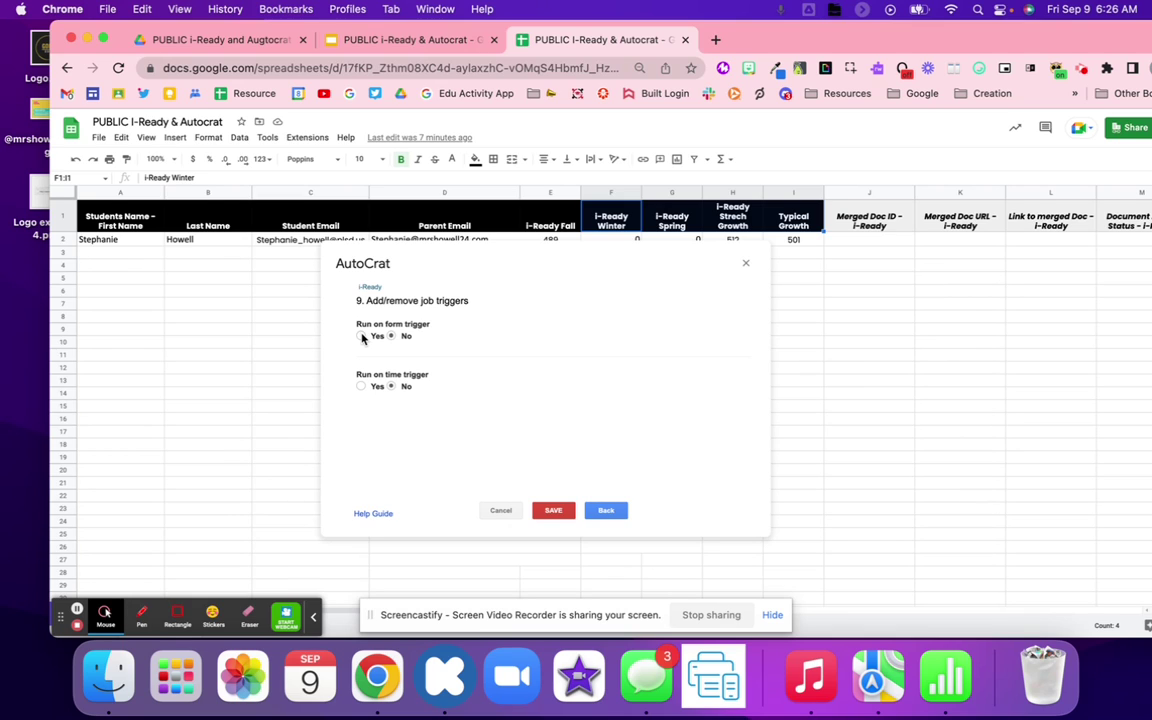
pyautogui.click(571, 509)
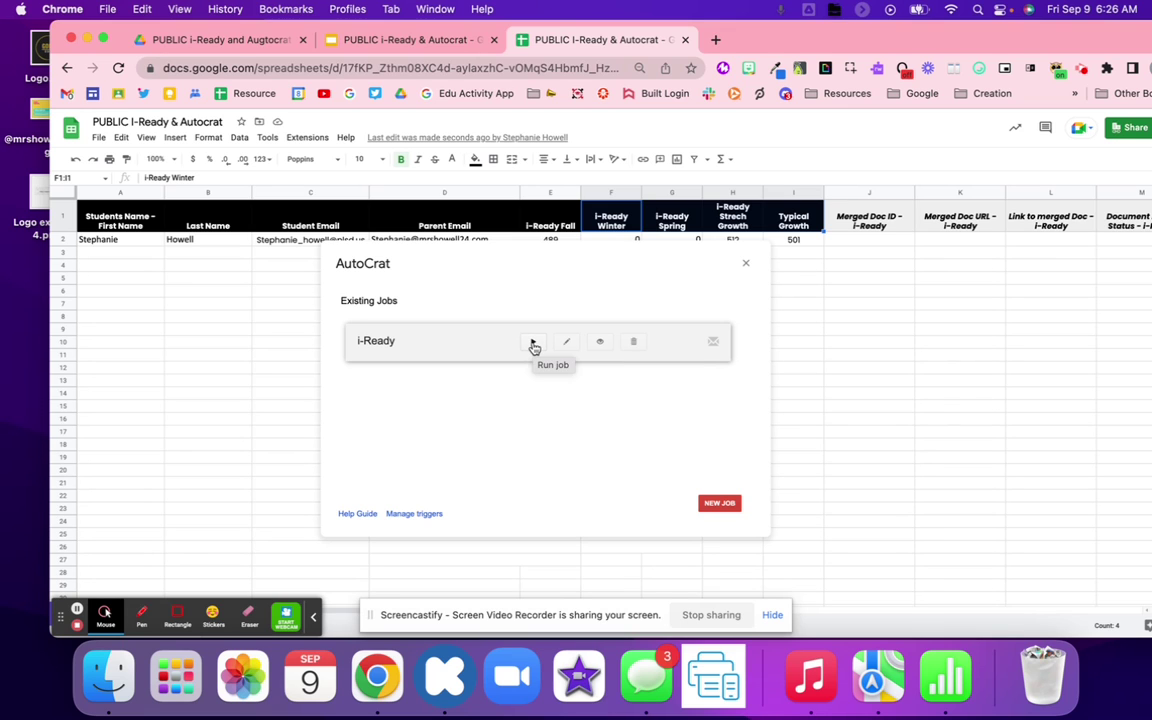
# Step: Run the i-Ready merge job for the student row, and close Autocrat after the merge completes
pyautogui.click(533, 345)
pyautogui.click(535, 286)
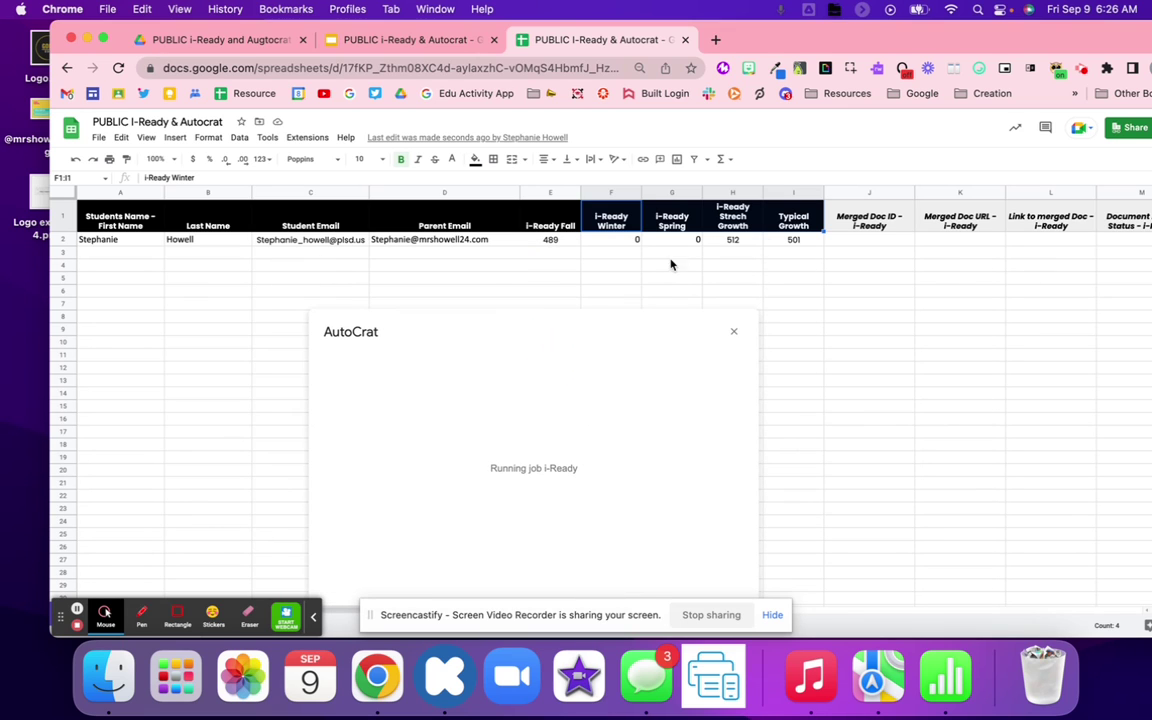
pyautogui.click(1020, 227)
pyautogui.hscroll(5, 1020, 227)
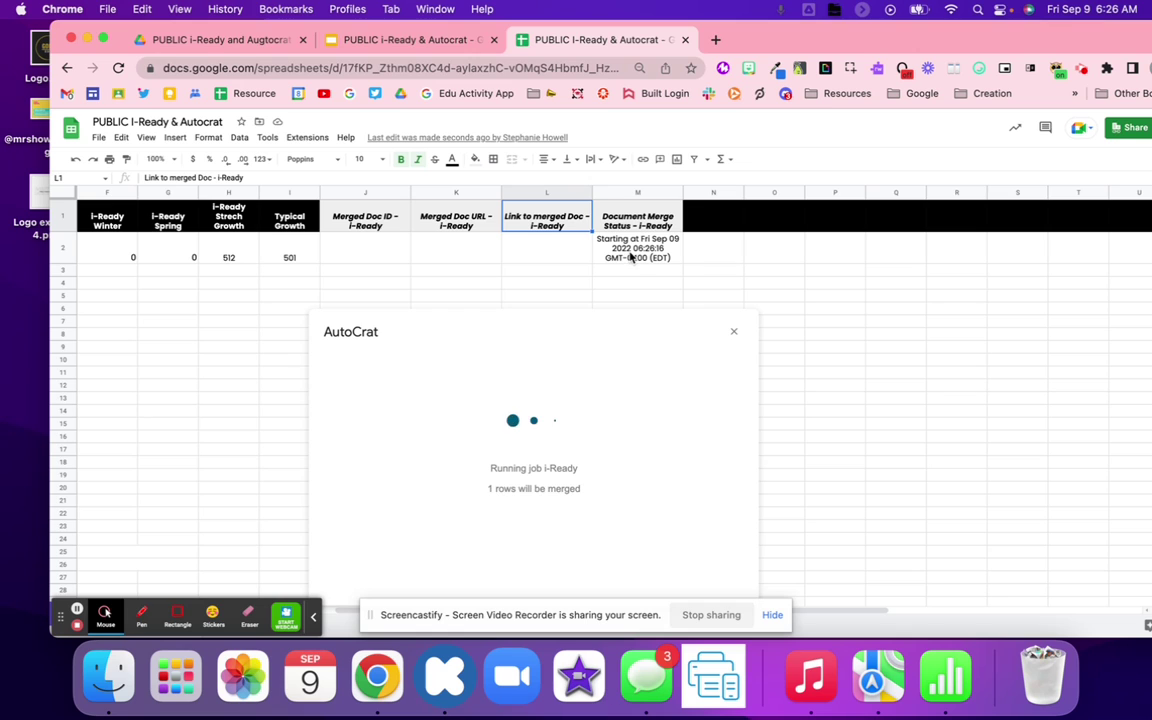
pyautogui.hscroll(-3, 609, 275)
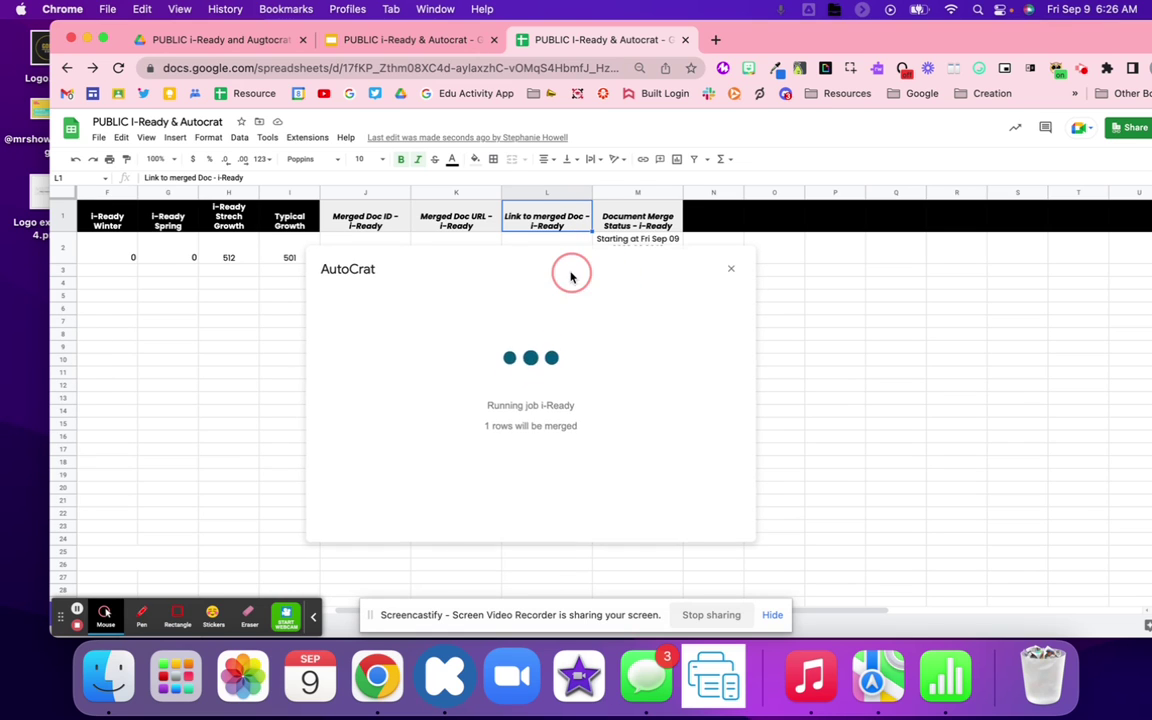
pyautogui.moveTo(571, 271); pyautogui.dragTo(556, 337)
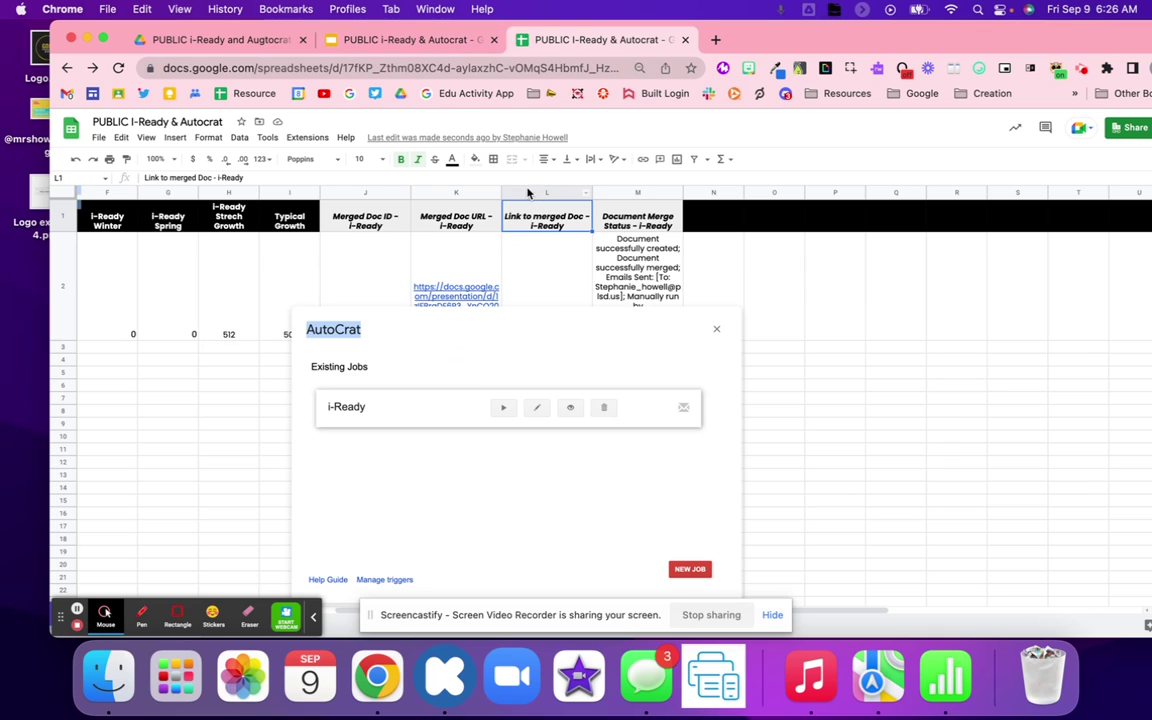
pyautogui.click(716, 329)
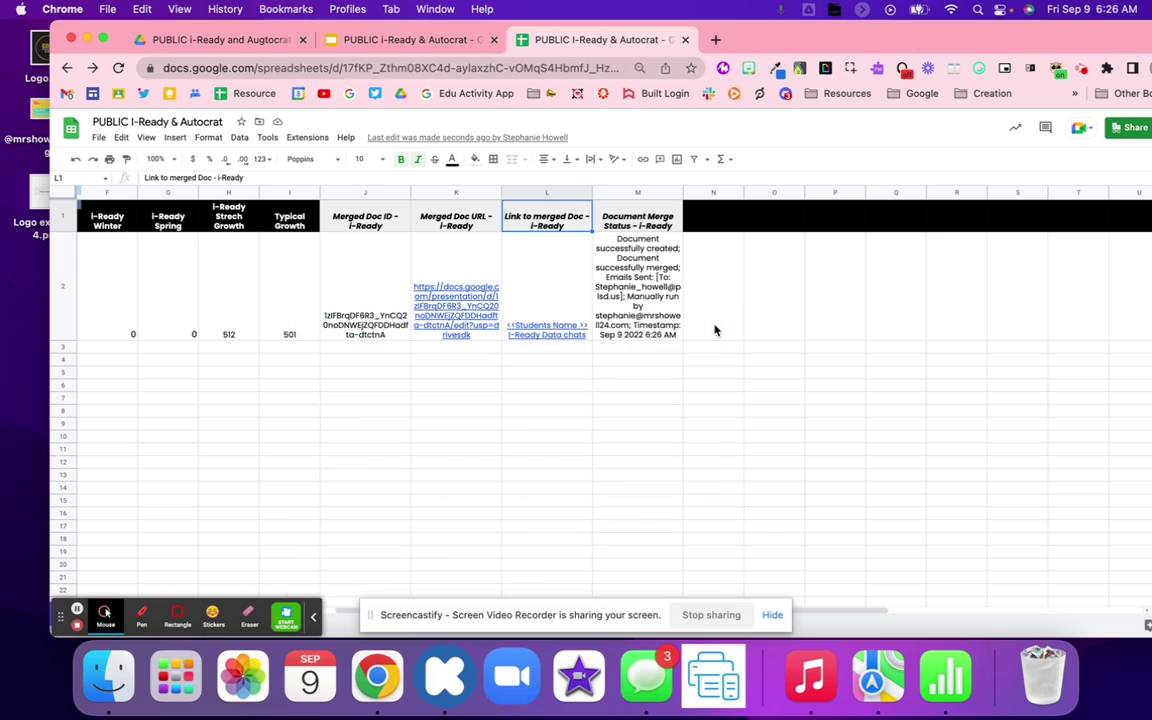
# Step: Open the merged presentation from the Merged Doc URL cell in row 2 and go to its second slide
pyautogui.click(465, 316)
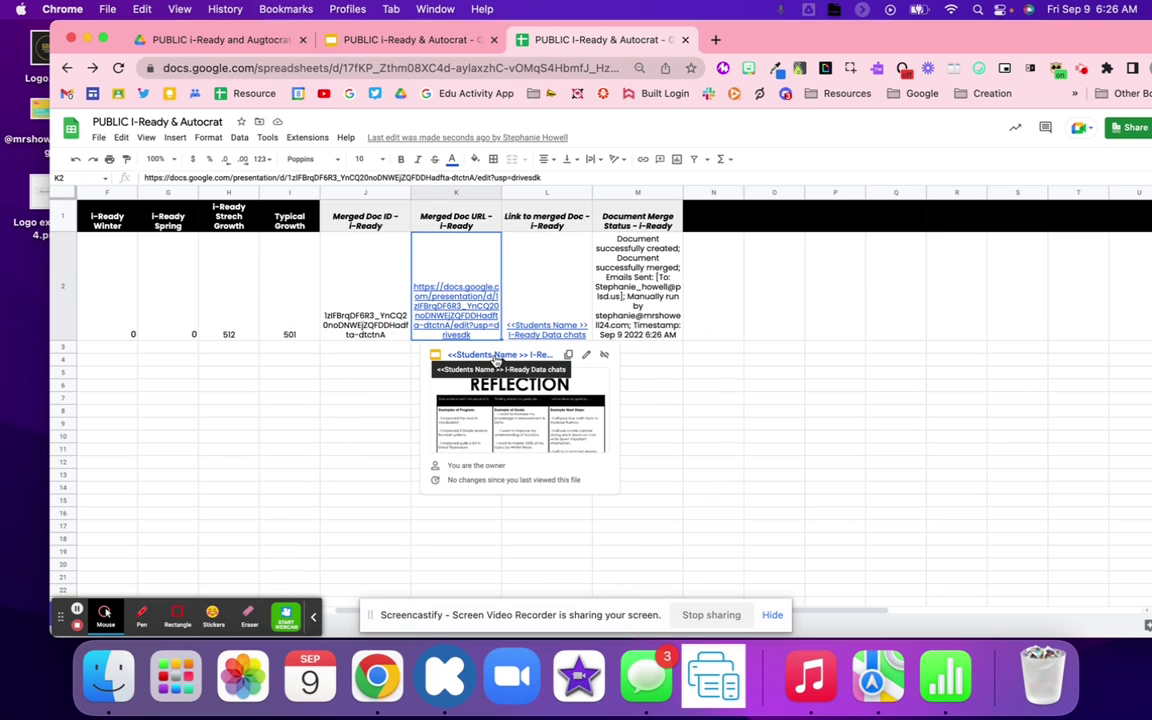
pyautogui.click(492, 355)
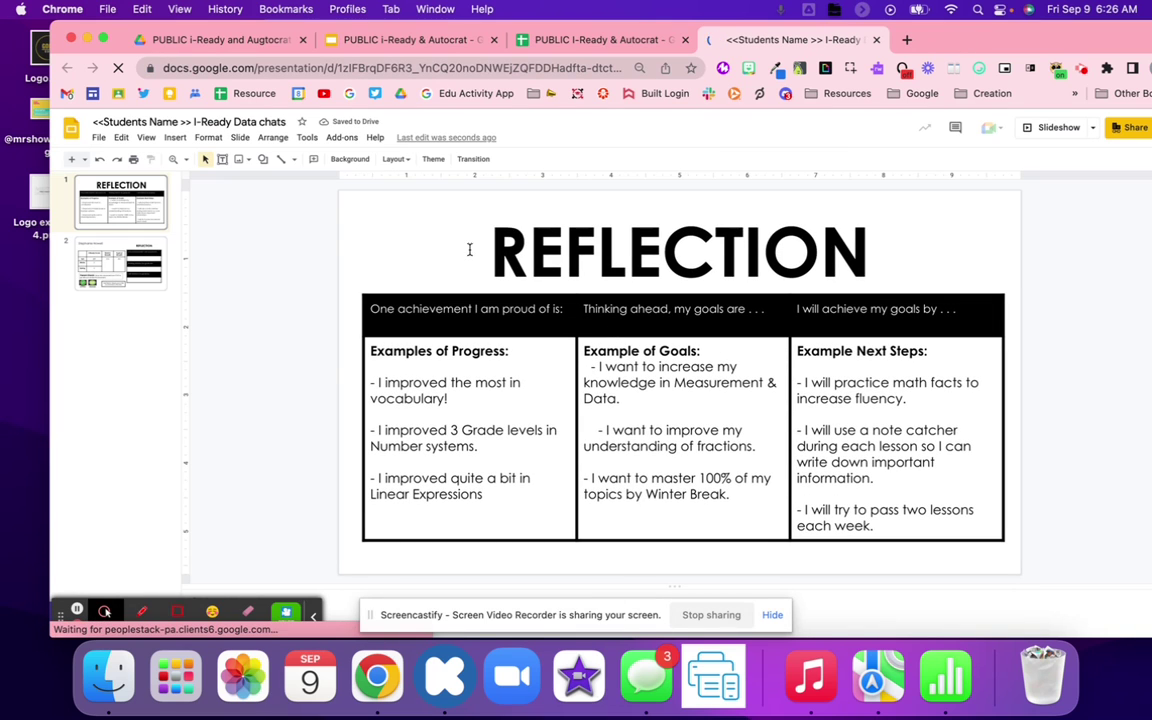
pyautogui.click(160, 262)
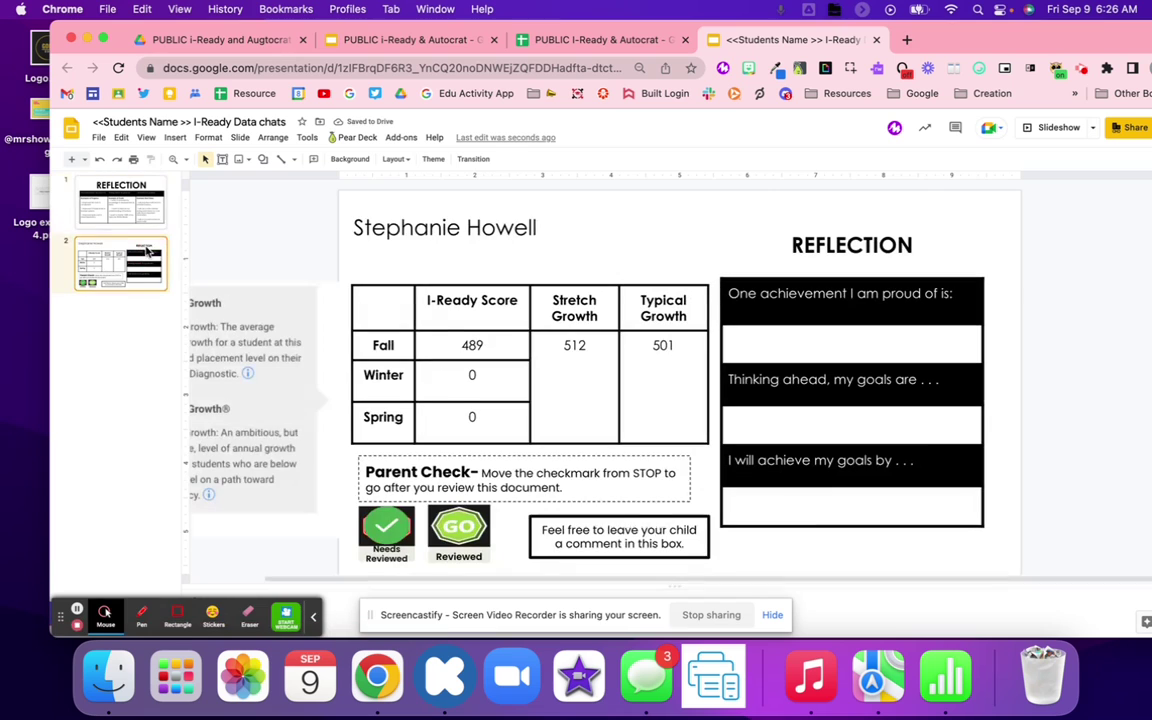
# Step: Review the merged student name, i-Ready scores, growth values and reflection boxes, and check who has access to the presentation
pyautogui.click(491, 240)
pyautogui.tripleClick(491, 240)
pyautogui.click(479, 346)
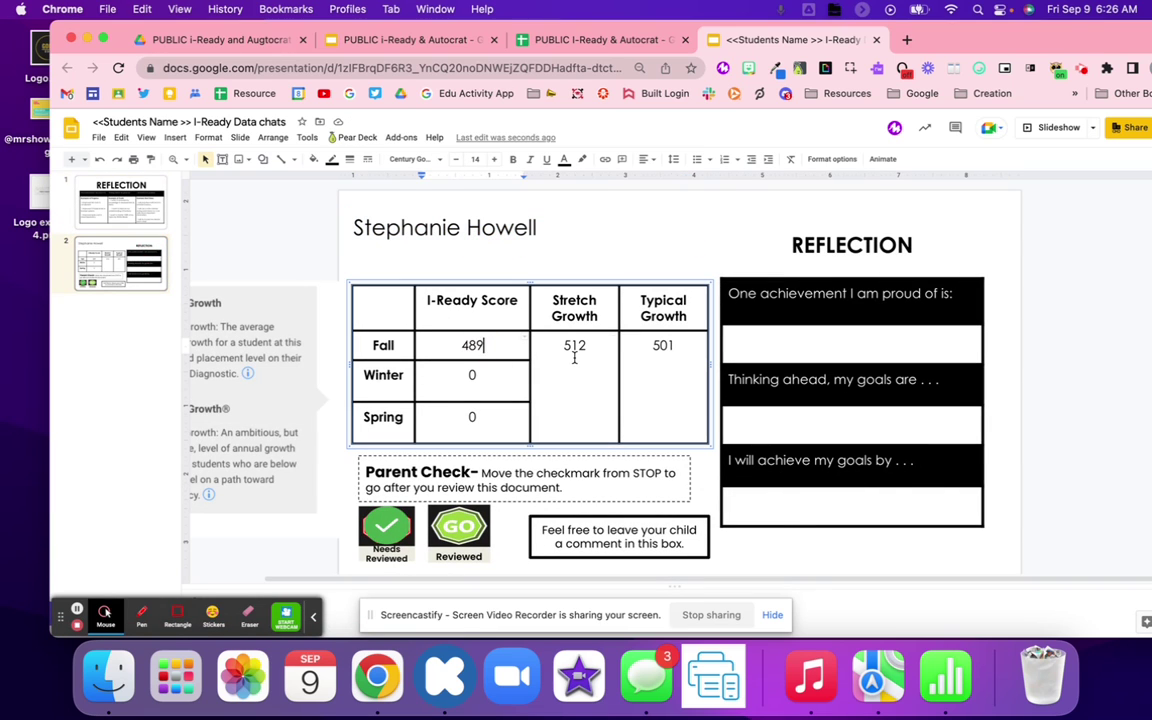
pyautogui.click(580, 346)
pyautogui.click(668, 346)
pyautogui.click(778, 345)
pyautogui.click(779, 432)
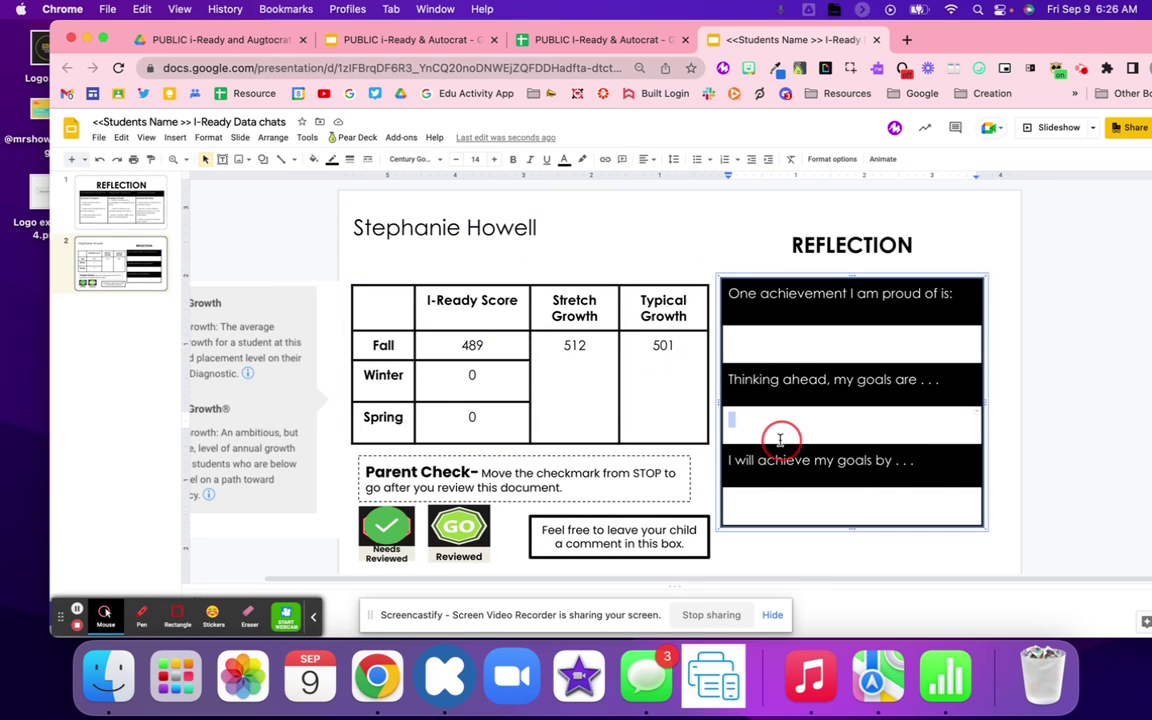
pyautogui.click(796, 499)
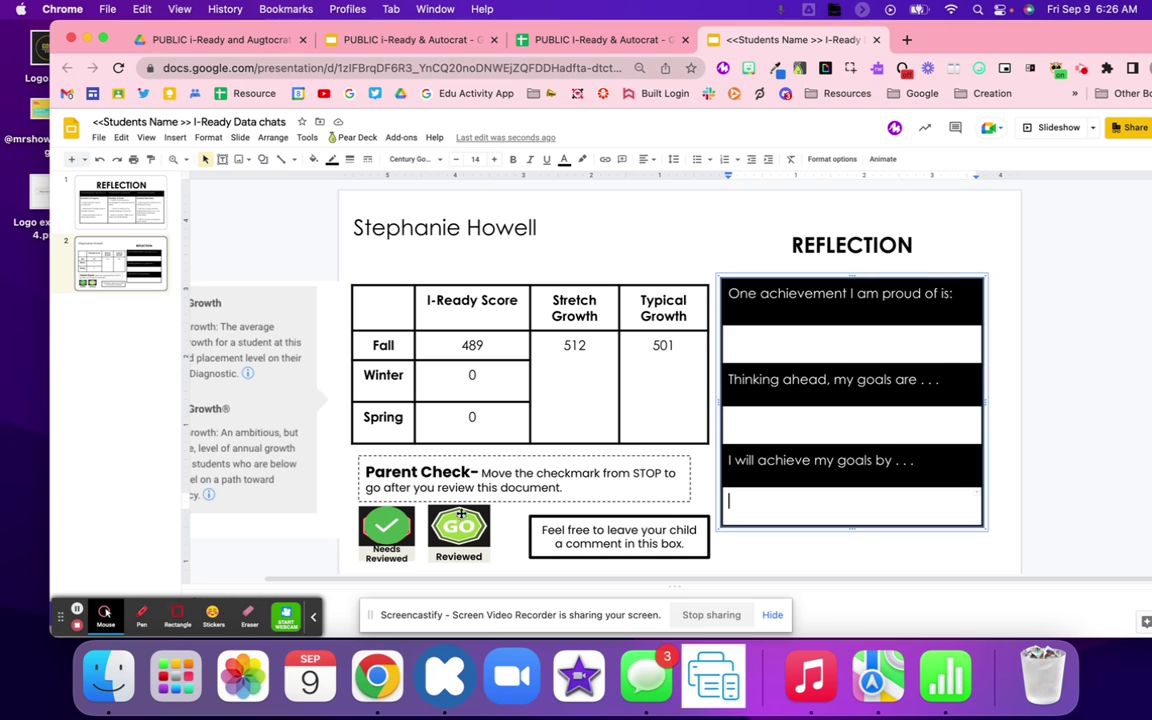
pyautogui.click(1131, 127)
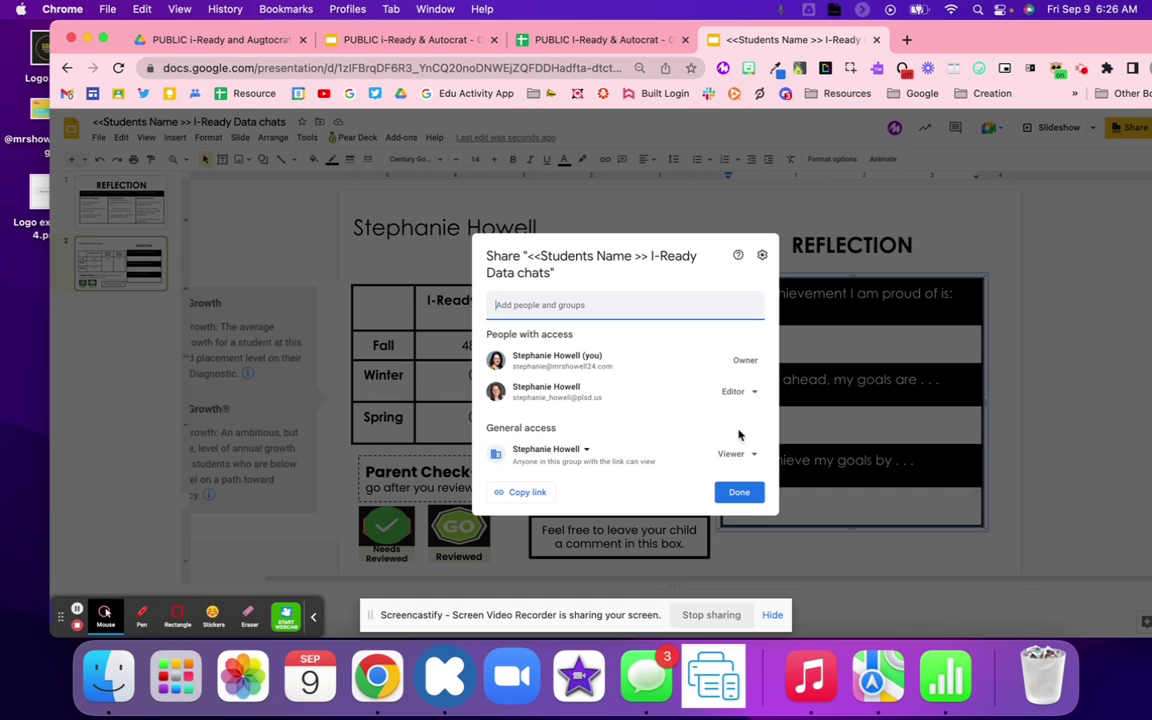
pyautogui.click(792, 263)
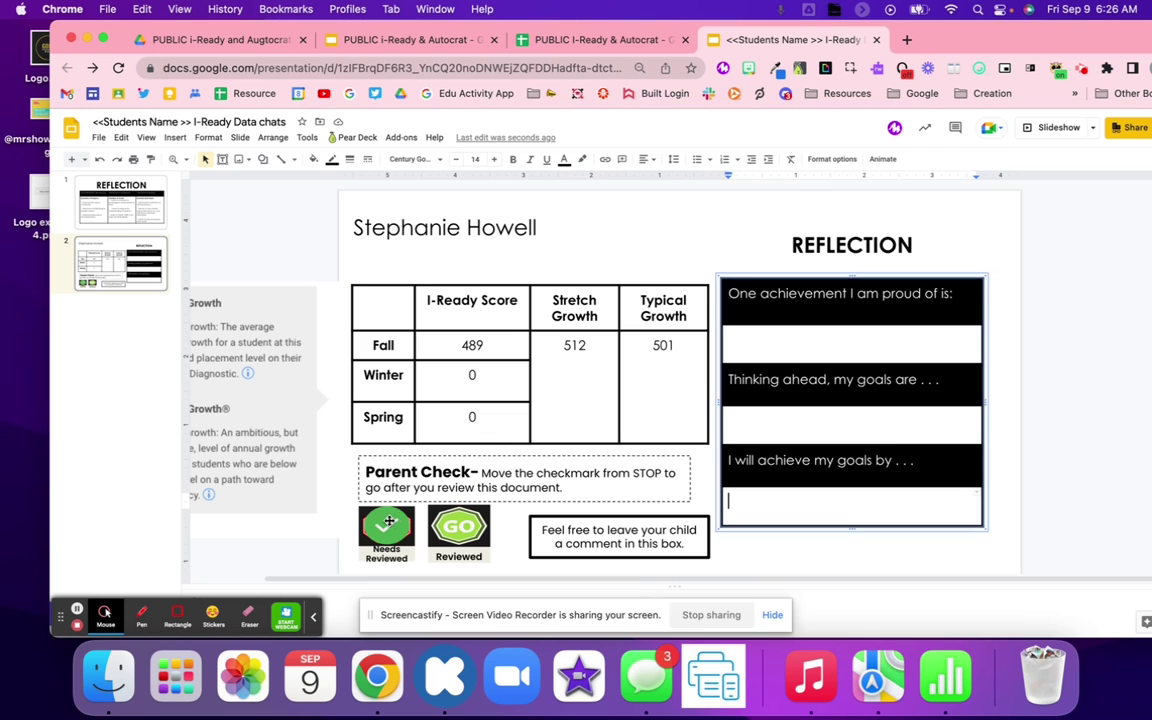
# Step: Try moving the parent-check checkmark from STOP to GO, put it back over STOP, and examine the comment box
pyautogui.moveTo(386, 525); pyautogui.dragTo(478, 527)
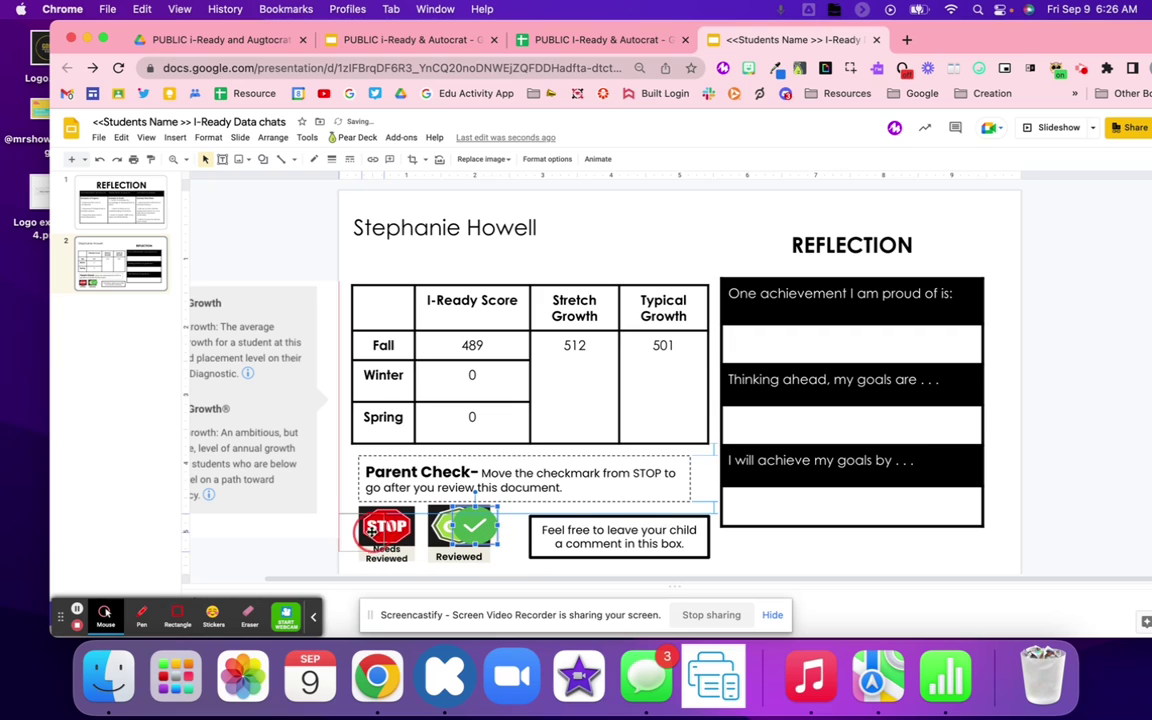
pyautogui.press('super+z')
pyautogui.doubleClick(630, 543)
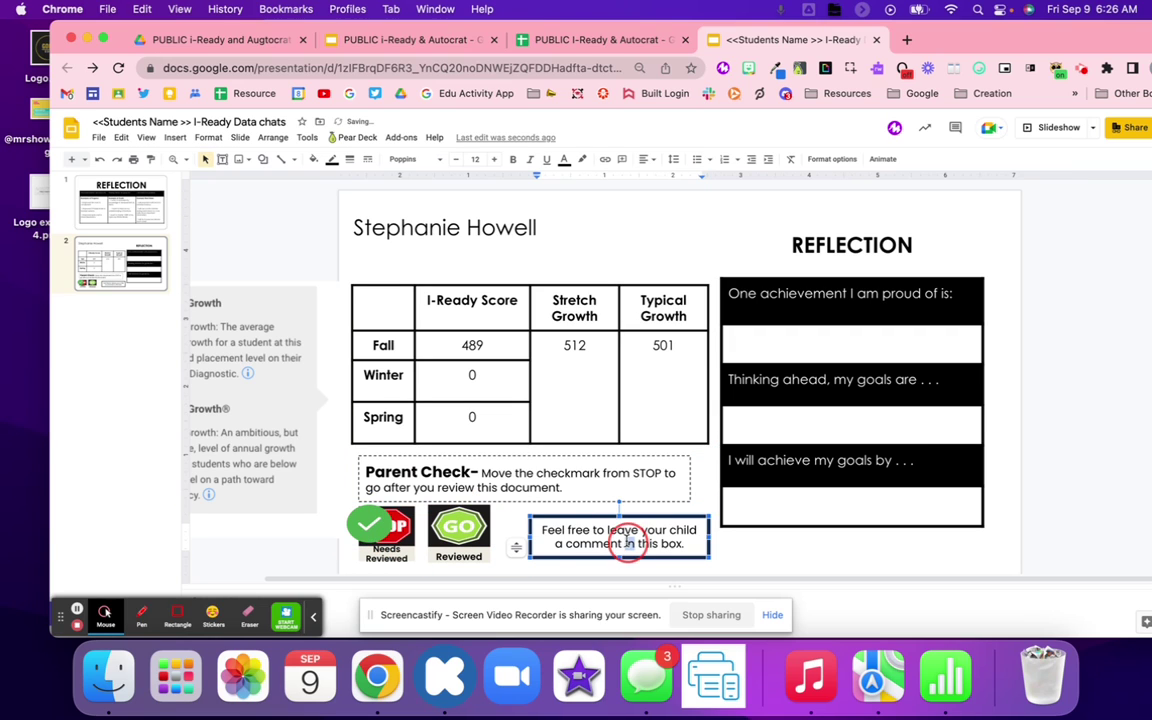
pyautogui.moveTo(375, 527); pyautogui.dragTo(392, 530)
pyautogui.click(556, 532)
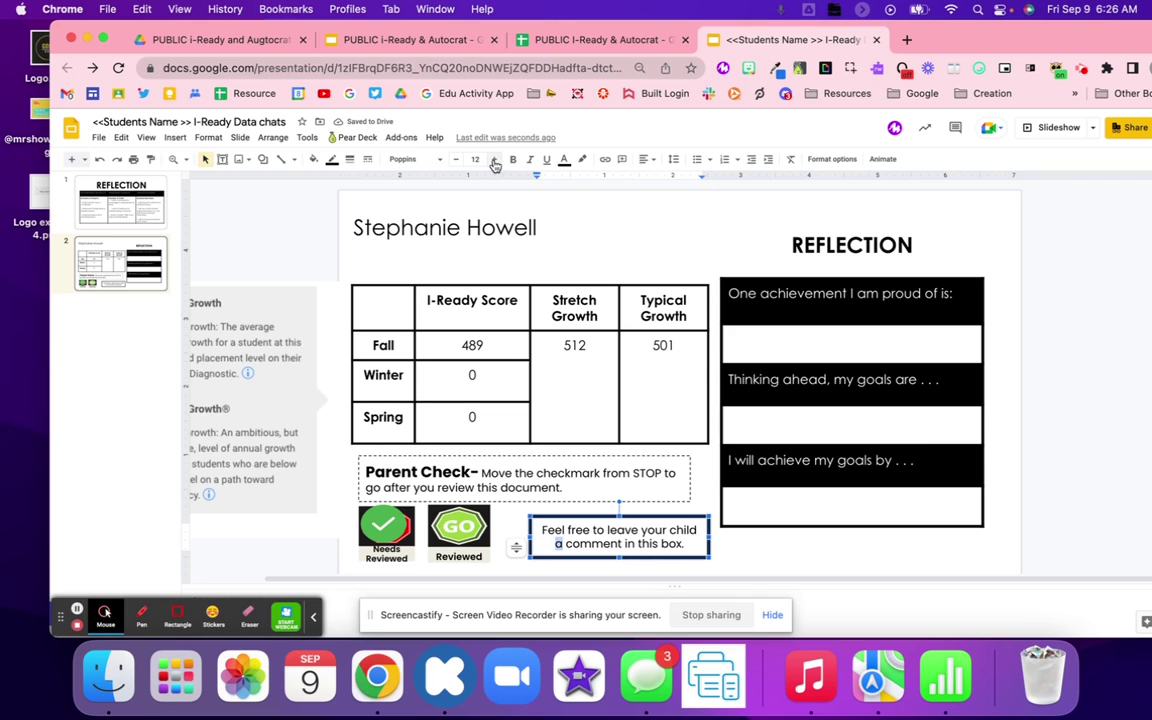
# Step: Check the merged presentation's file title for the student name tag, comparing it with the merge spreadsheet
pyautogui.click(553, 41)
pyautogui.click(470, 42)
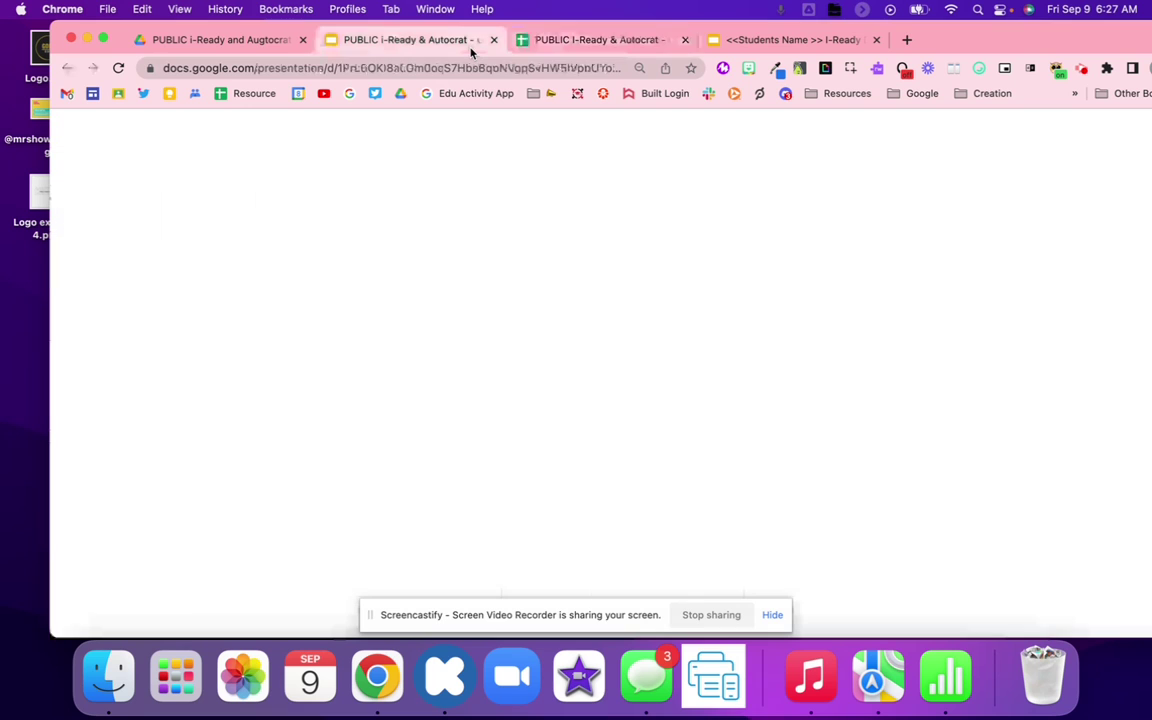
pyautogui.click(545, 40)
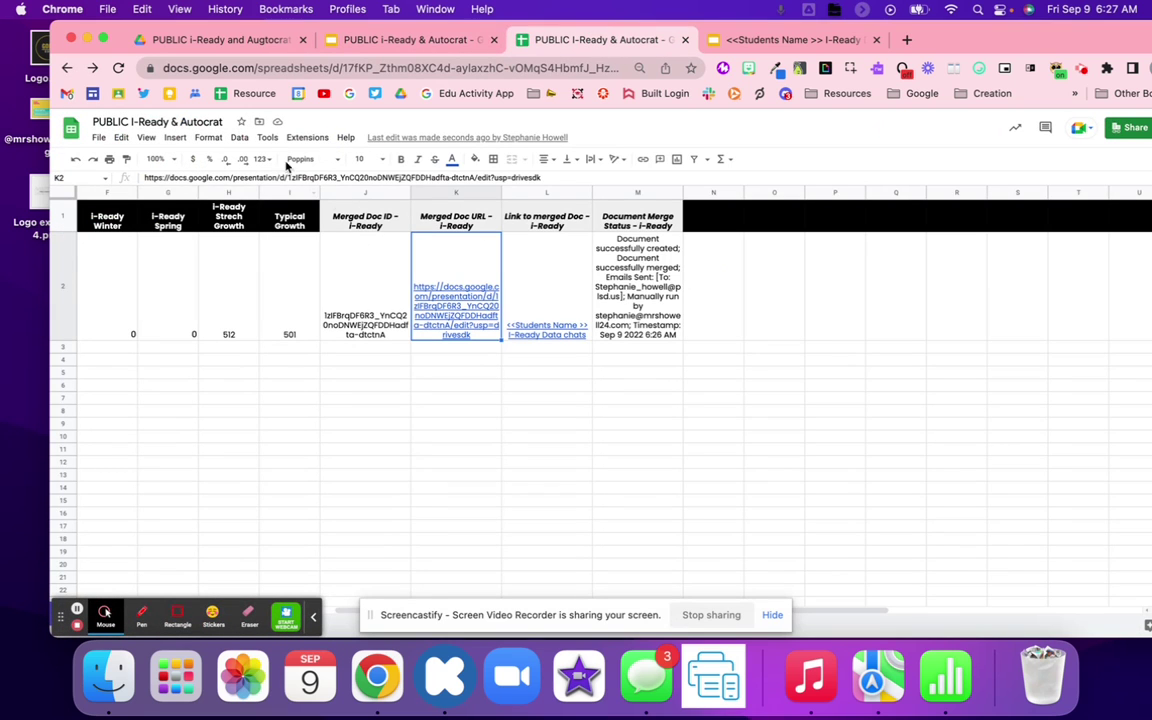
pyautogui.click(806, 41)
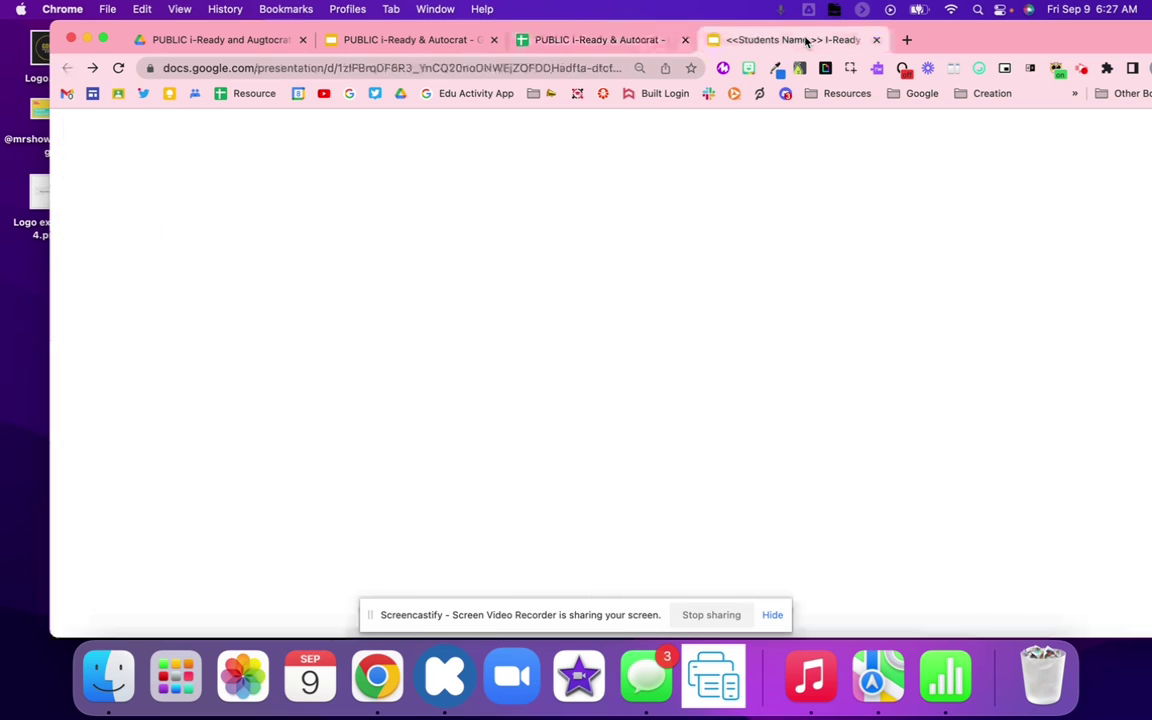
pyautogui.click(172, 122)
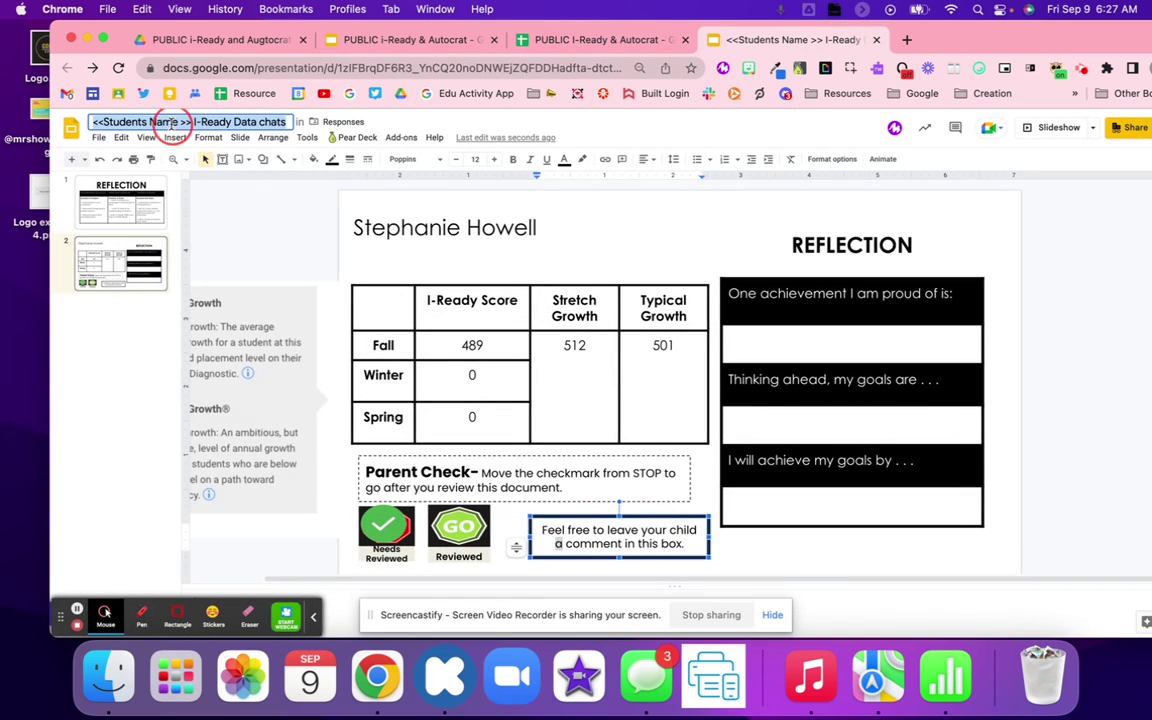
# Step: Reopen the i-Ready job in Autocrat from the spreadsheet for editing, and go to its file settings
pyautogui.click(600, 40)
pyautogui.click(298, 139)
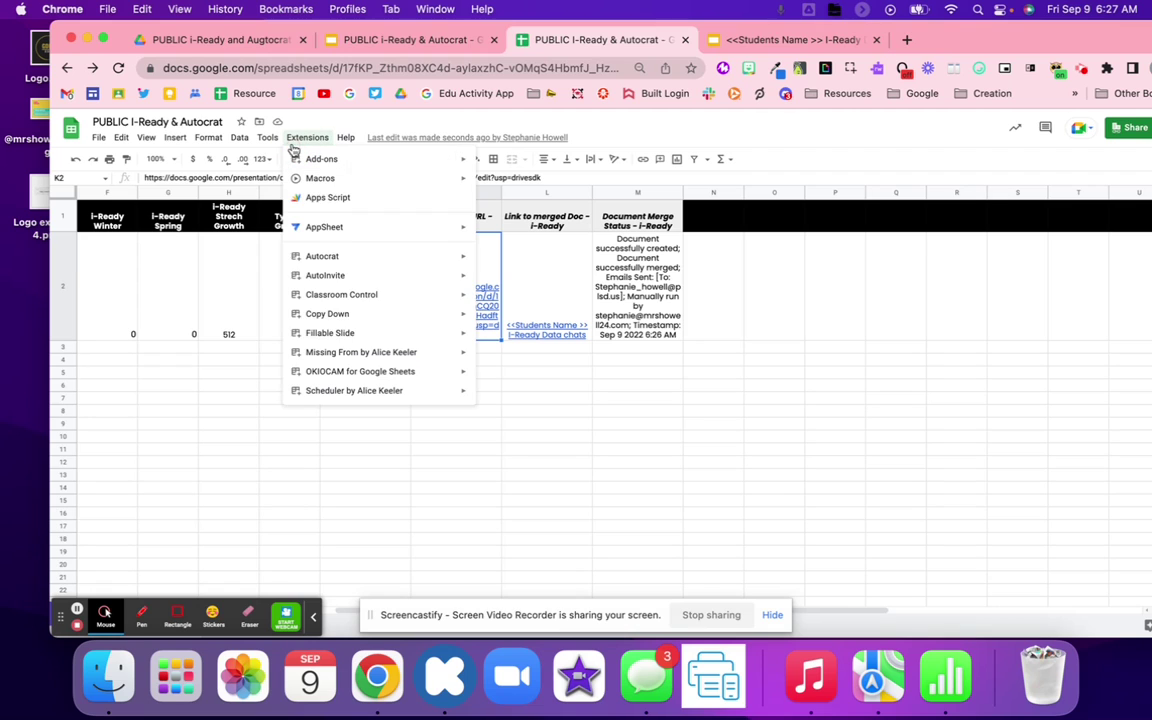
pyautogui.moveTo(334, 257)
pyautogui.click(514, 260)
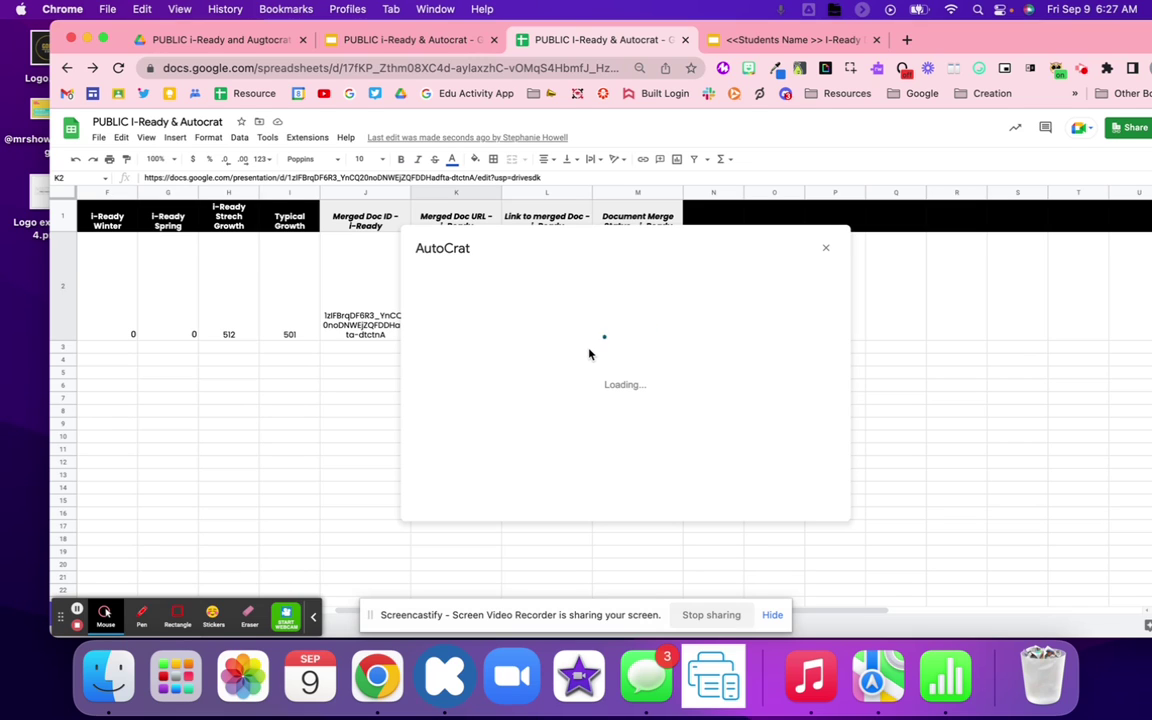
pyautogui.click(647, 327)
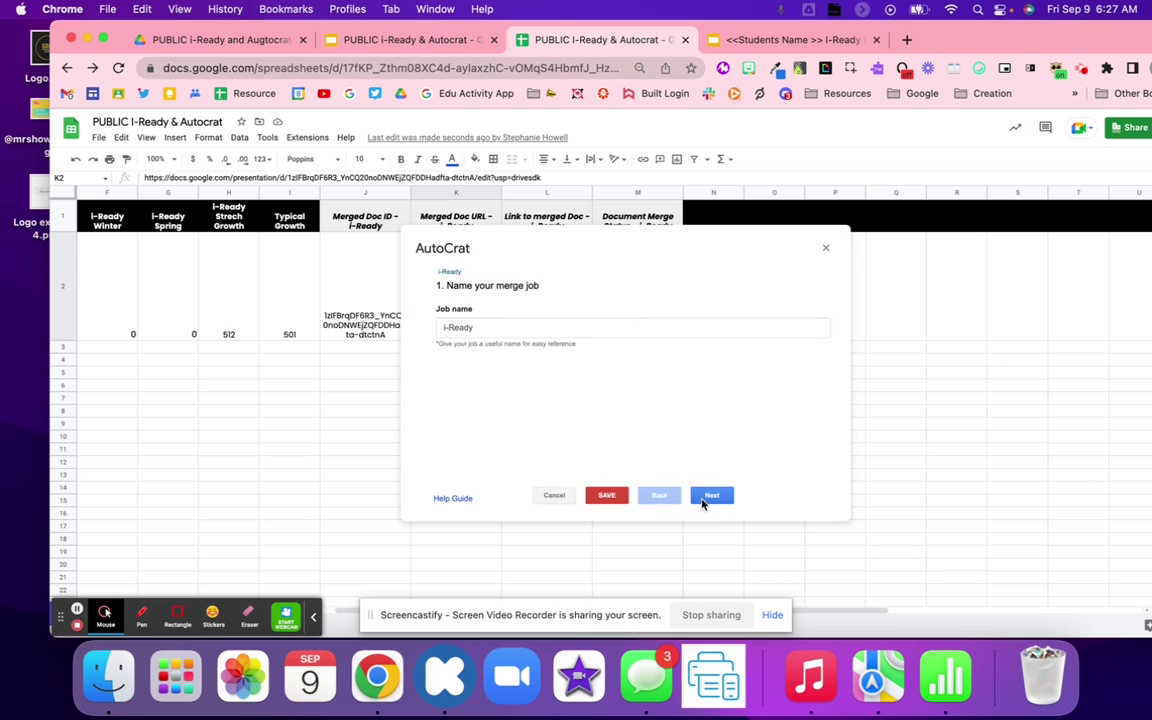
pyautogui.click(702, 497)
pyautogui.click(703, 500)
pyautogui.click(702, 497)
pyautogui.click(702, 497)
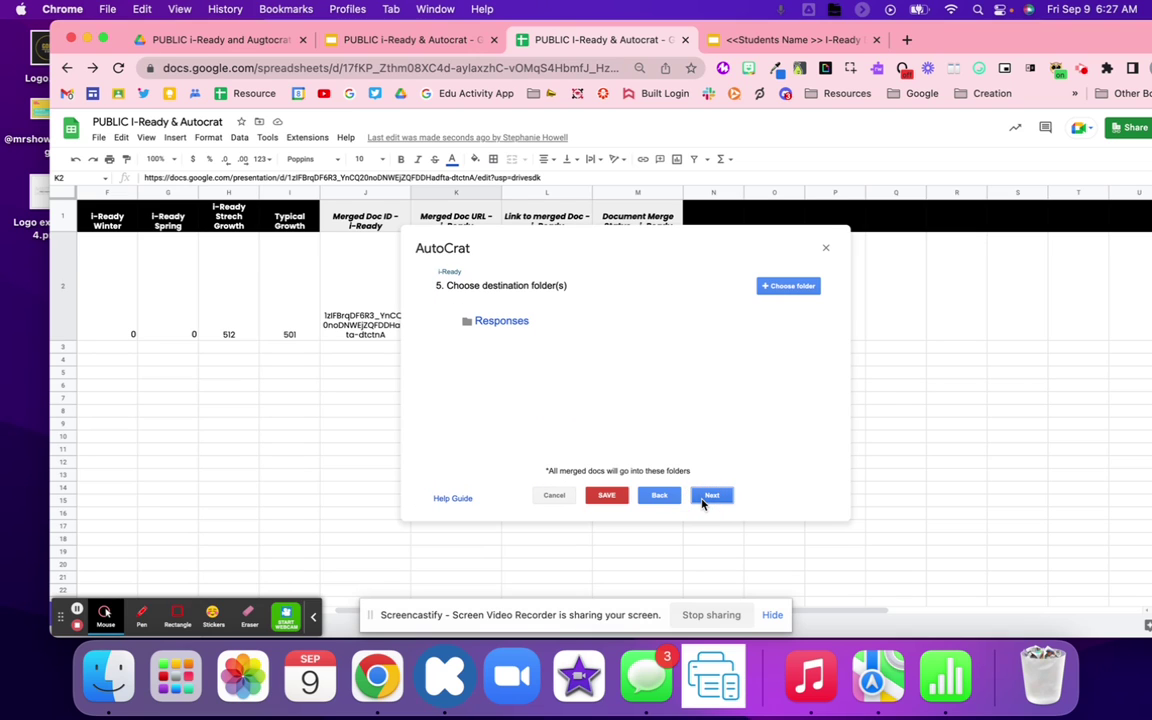
pyautogui.click(652, 494)
# Step: Replace the <<Students Name >> tag in the job's file name with the copied <<Last Name >> tag
pyautogui.click(422, 379)
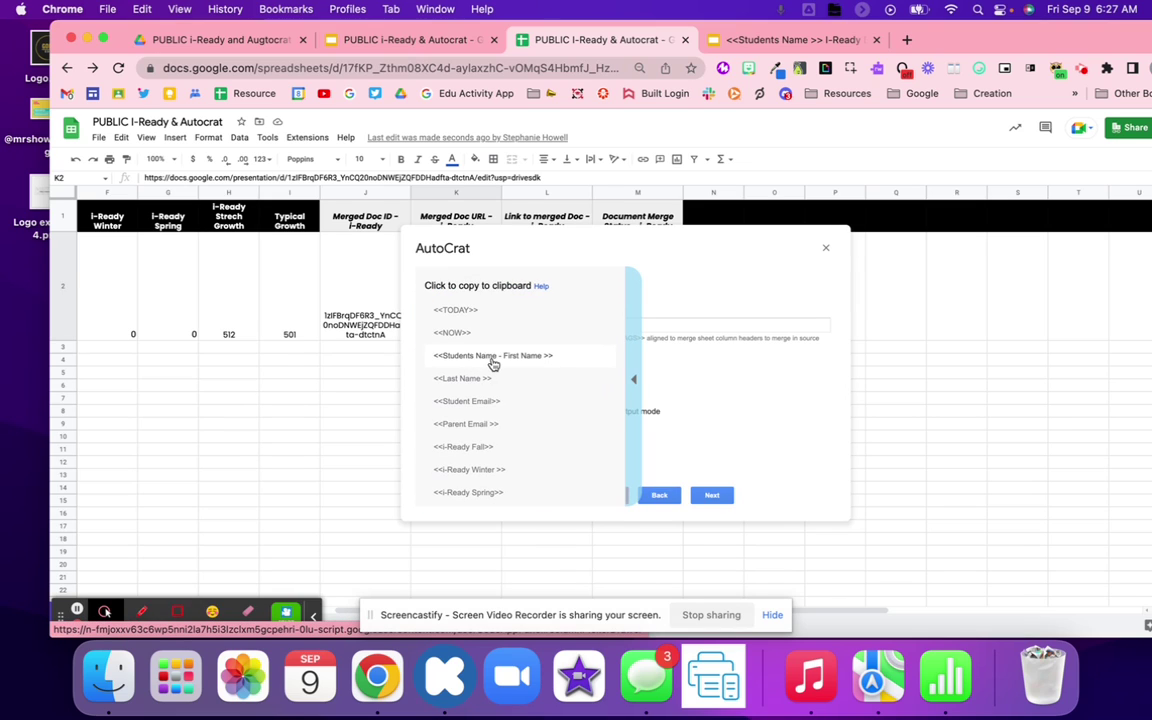
pyautogui.click(492, 362)
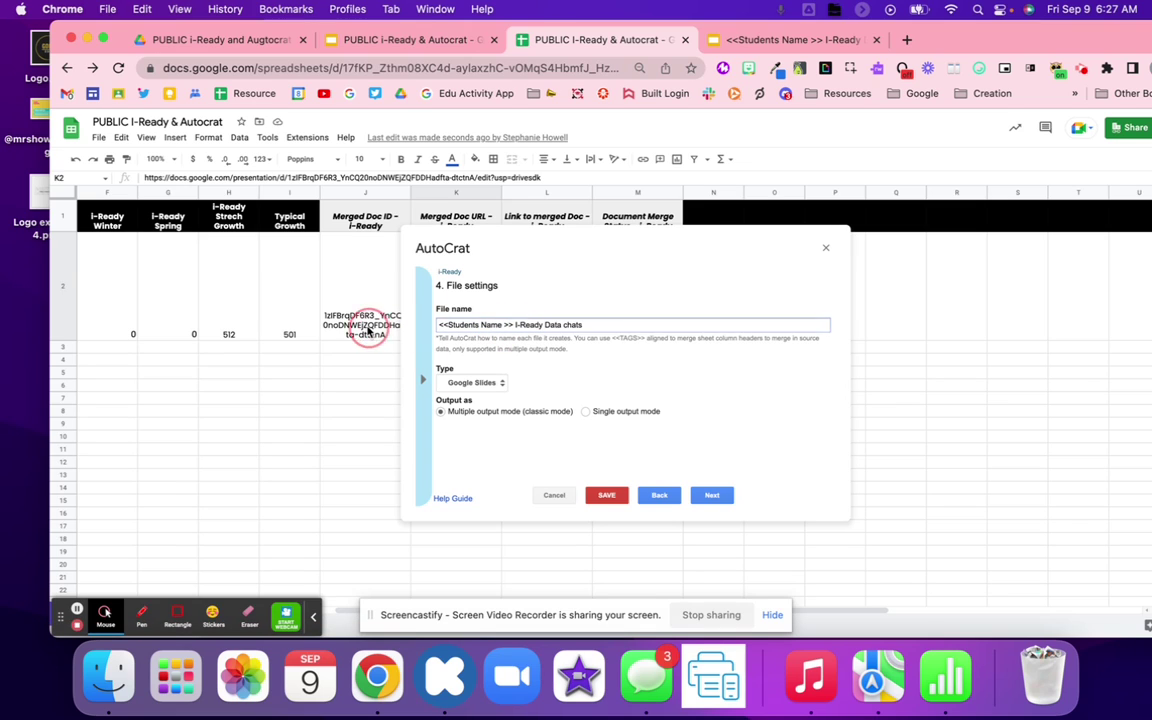
pyautogui.click(423, 376)
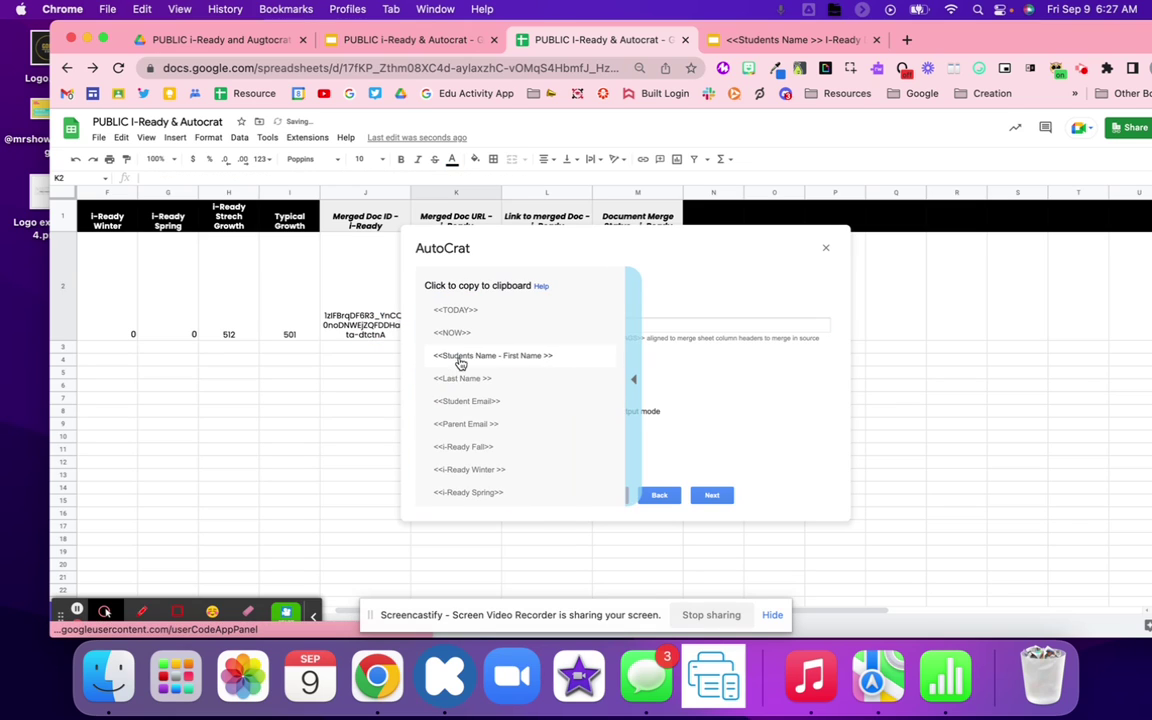
pyautogui.click(485, 377)
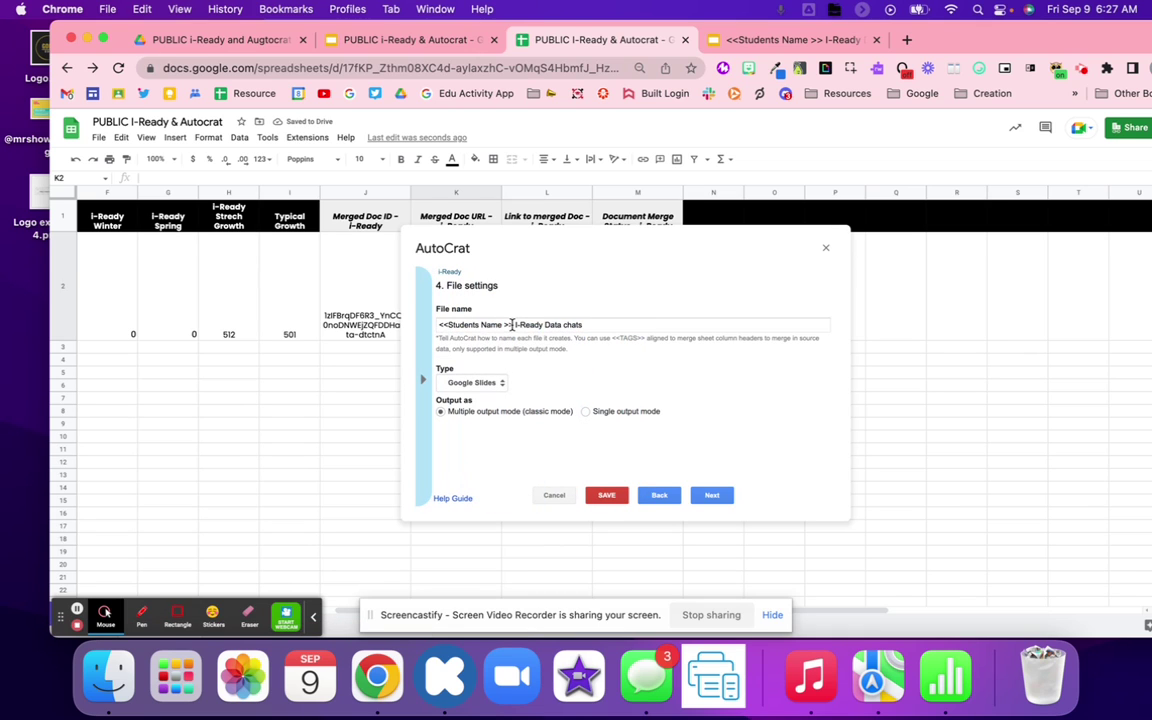
pyautogui.moveTo(511, 325); pyautogui.dragTo(414, 326)
pyautogui.write('<<Last Name >>')
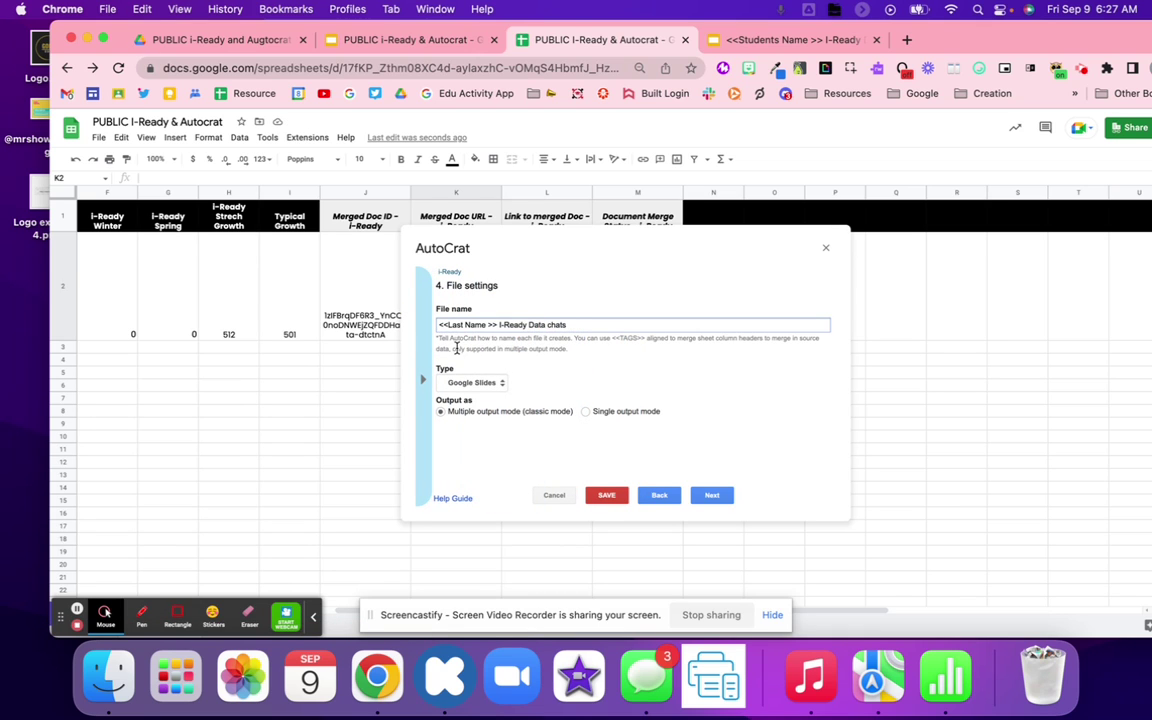
# Step: Insert the <<Students Name - First Name >> tag before <<Last Name >> in the file name, then save the job and close Autocrat
pyautogui.click(419, 350)
pyautogui.click(494, 357)
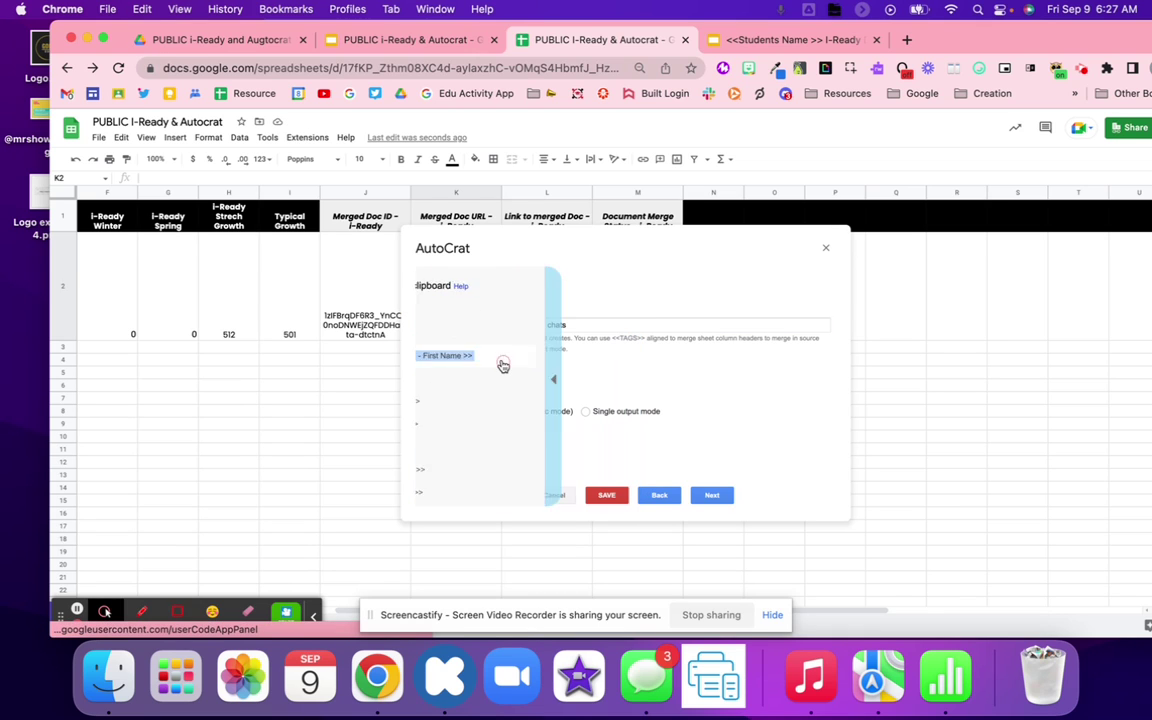
pyautogui.click(439, 325)
pyautogui.write('<<Students Name - First Name >>')
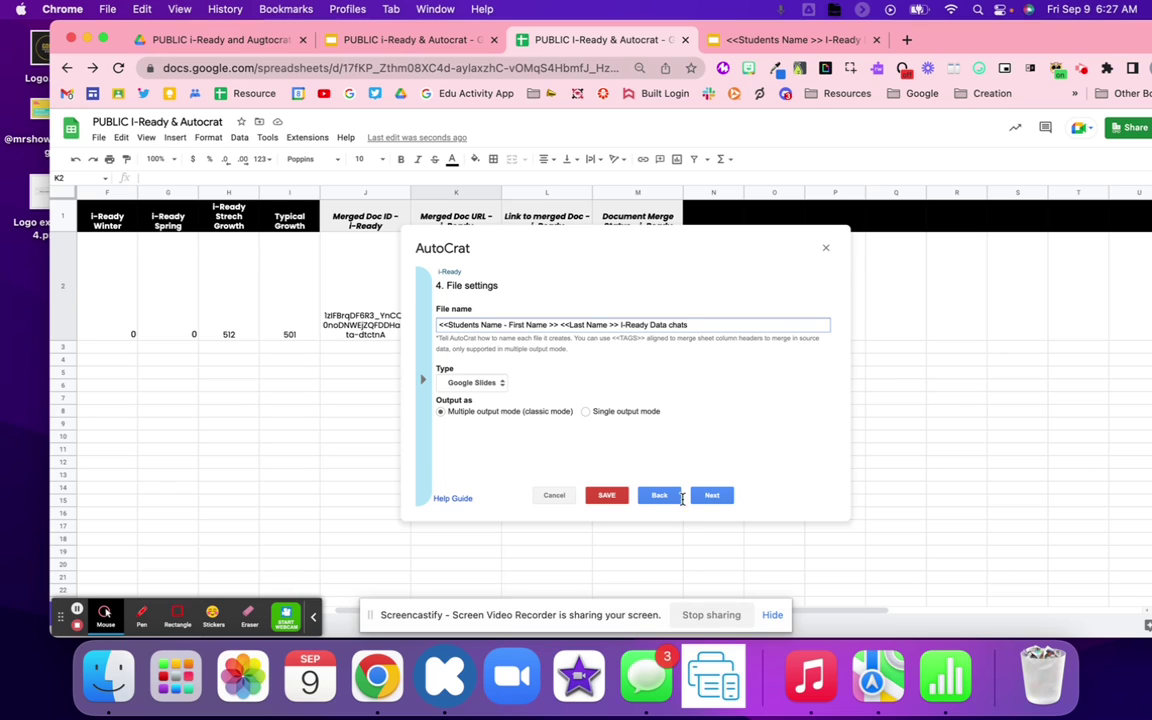
pyautogui.click(607, 495)
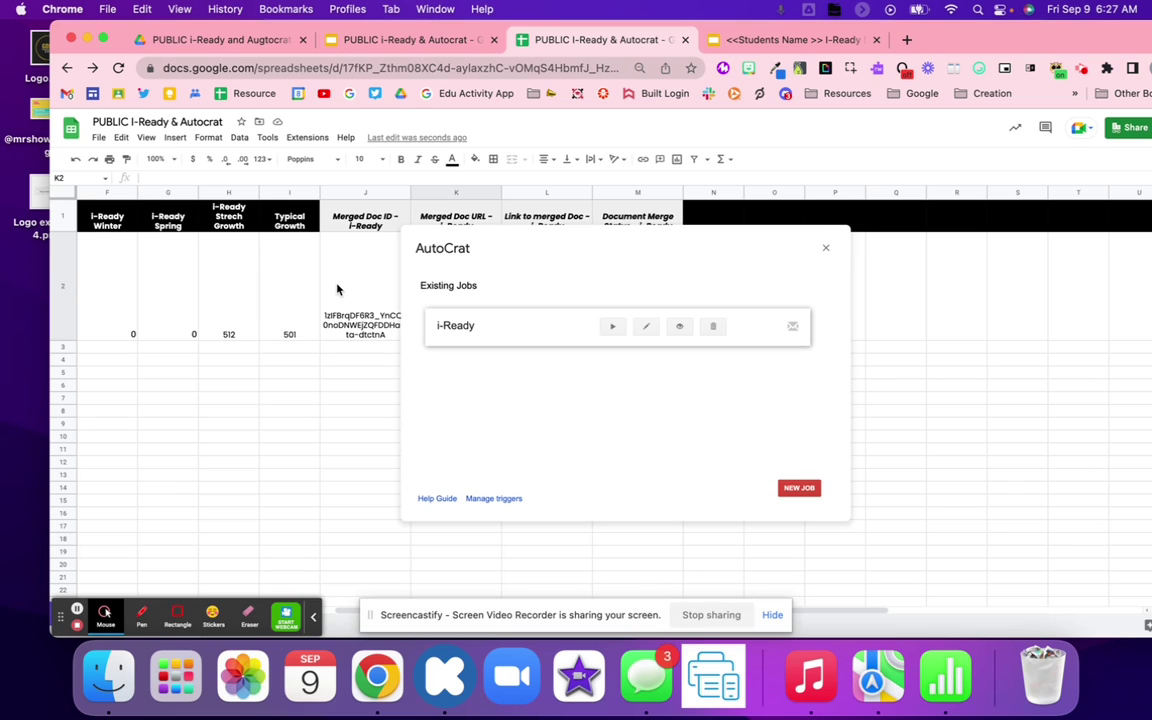
pyautogui.click(825, 247)
# Step: Clear the previous merge results in J2:M2, from the merged document ID through the merge status
pyautogui.hscroll(-6, 489, 300)
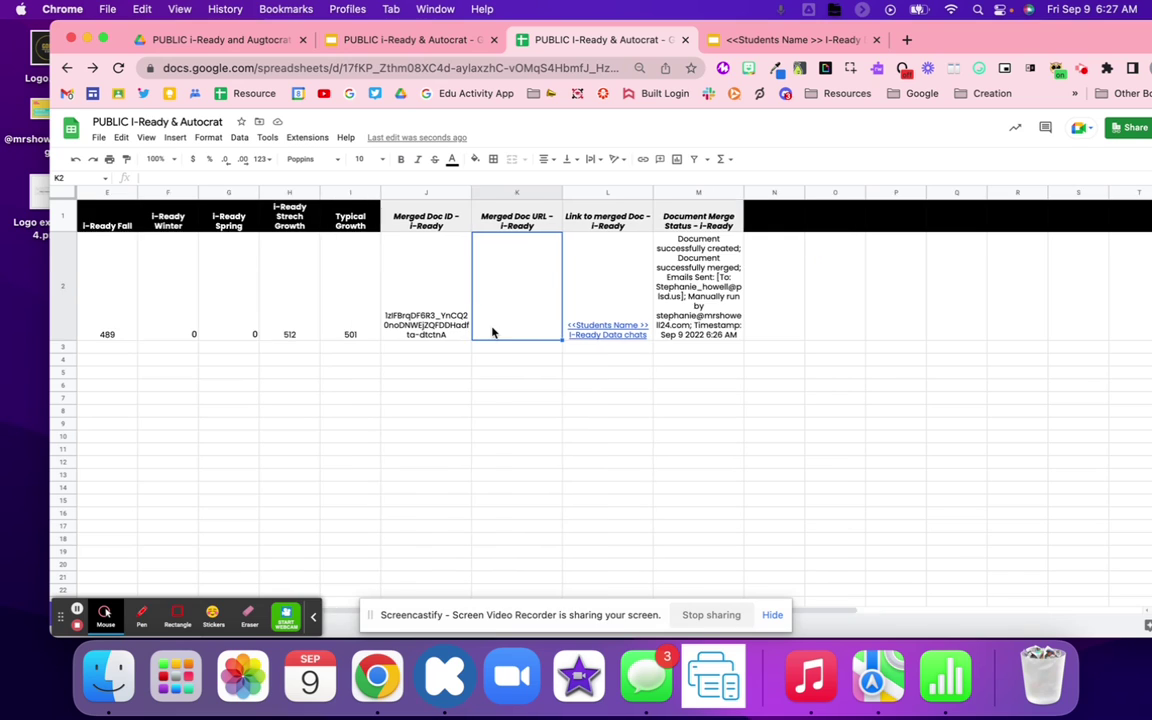
pyautogui.click(489, 302)
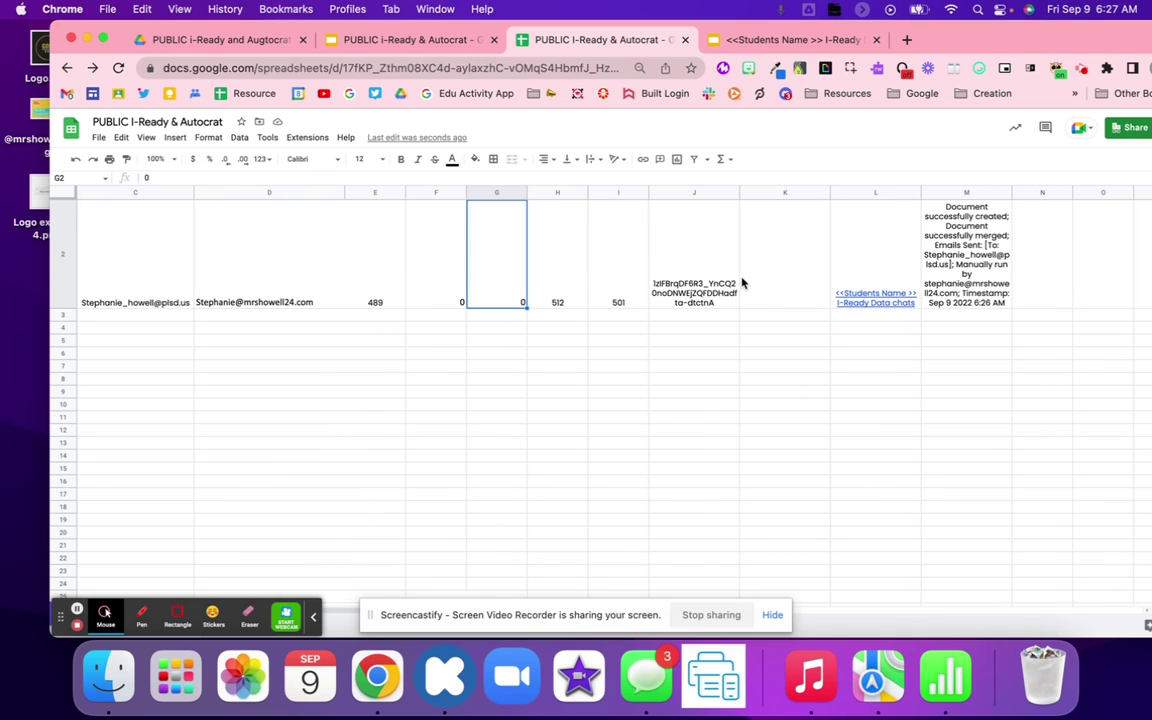
pyautogui.scroll(1, 742, 283)
pyautogui.hscroll(-2, 742, 283)
pyautogui.moveTo(790, 337); pyautogui.dragTo(1070, 316)
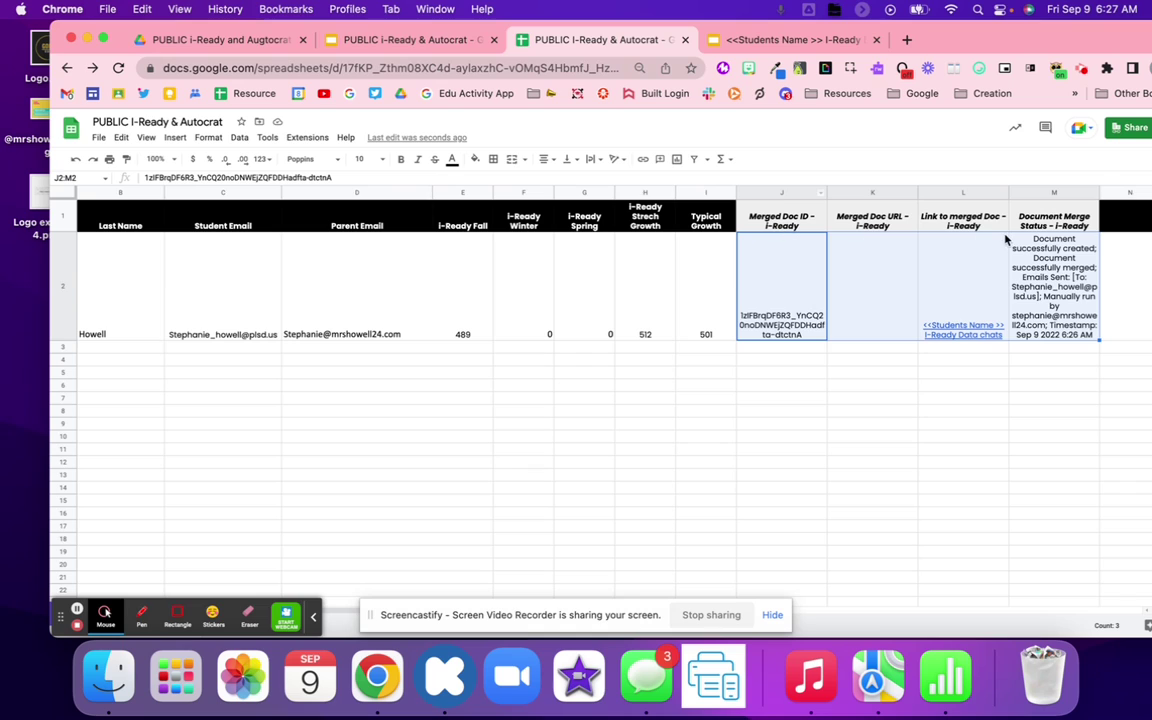
pyautogui.press('Delete')
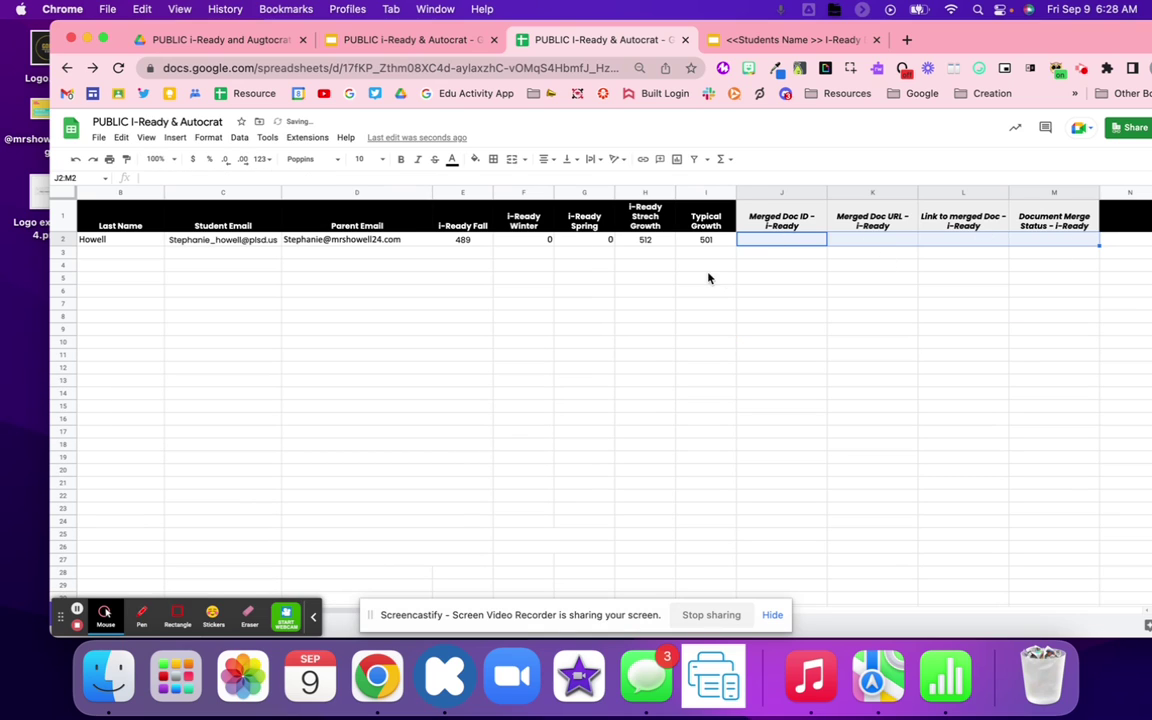
# Step: Set the student's i-Ready Winter score in row 2 to 500
pyautogui.click(543, 246)
pyautogui.write('500')
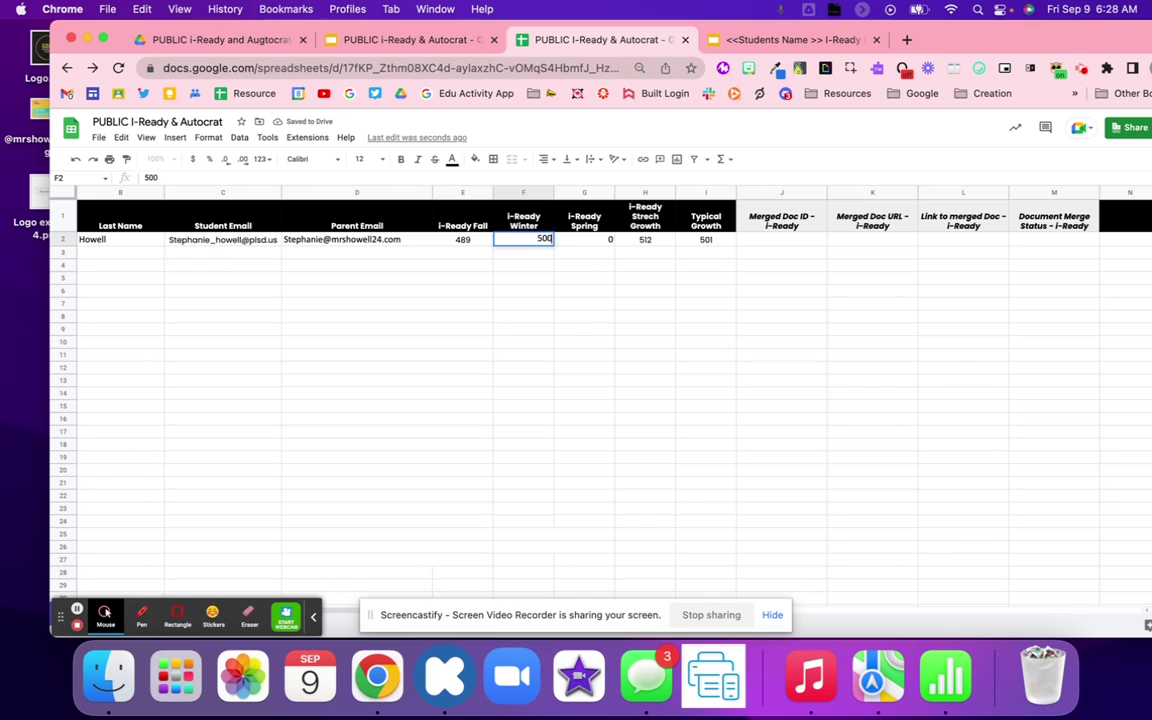
pyautogui.click(543, 333)
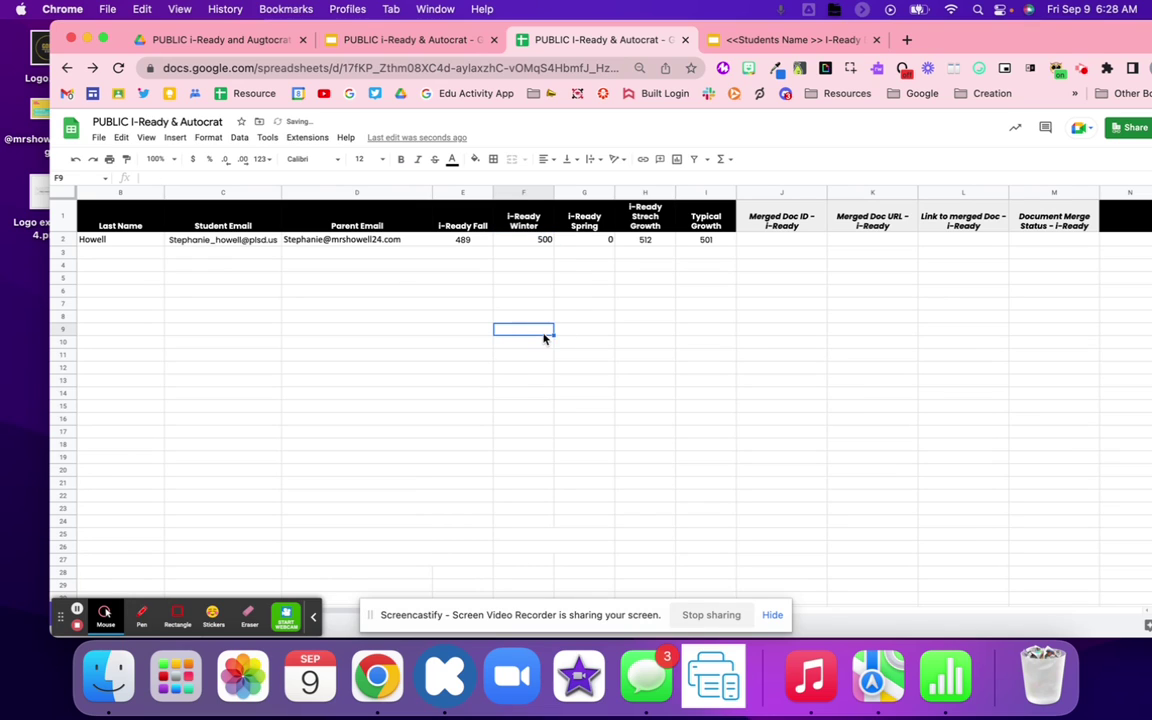
# Step: Reopen Autocrat and run the i-Ready job again, closing the earlier merged presentation while it runs
pyautogui.click(300, 138)
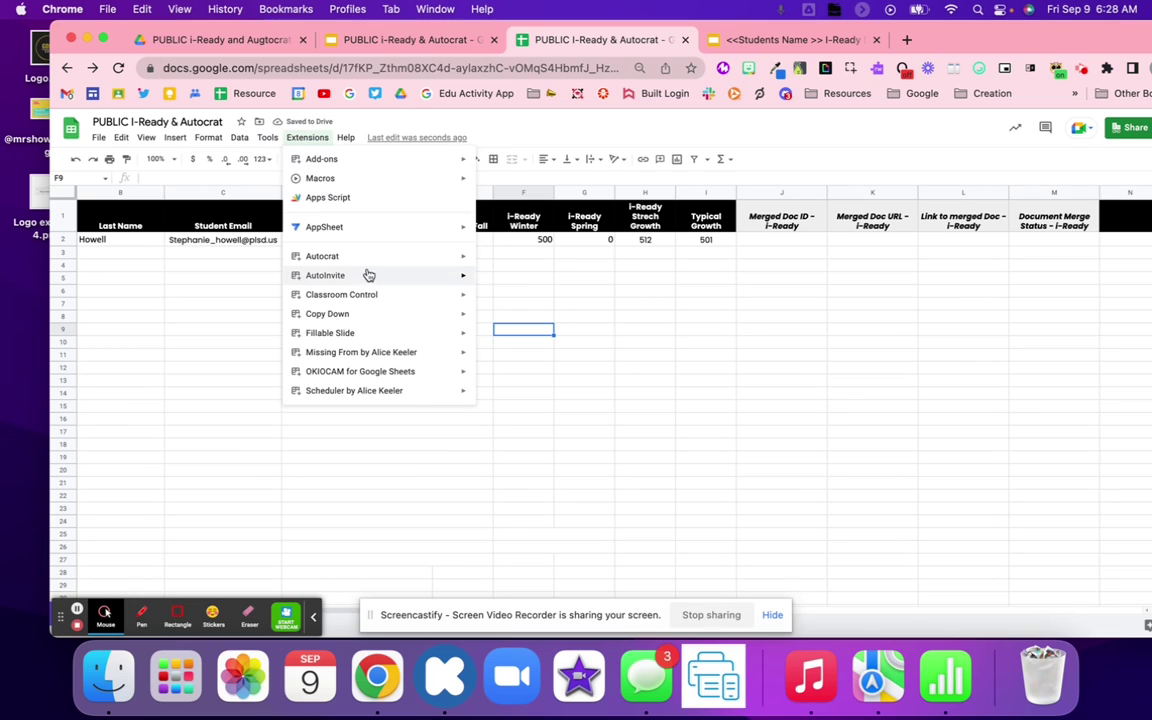
pyautogui.moveTo(365, 258)
pyautogui.click(494, 260)
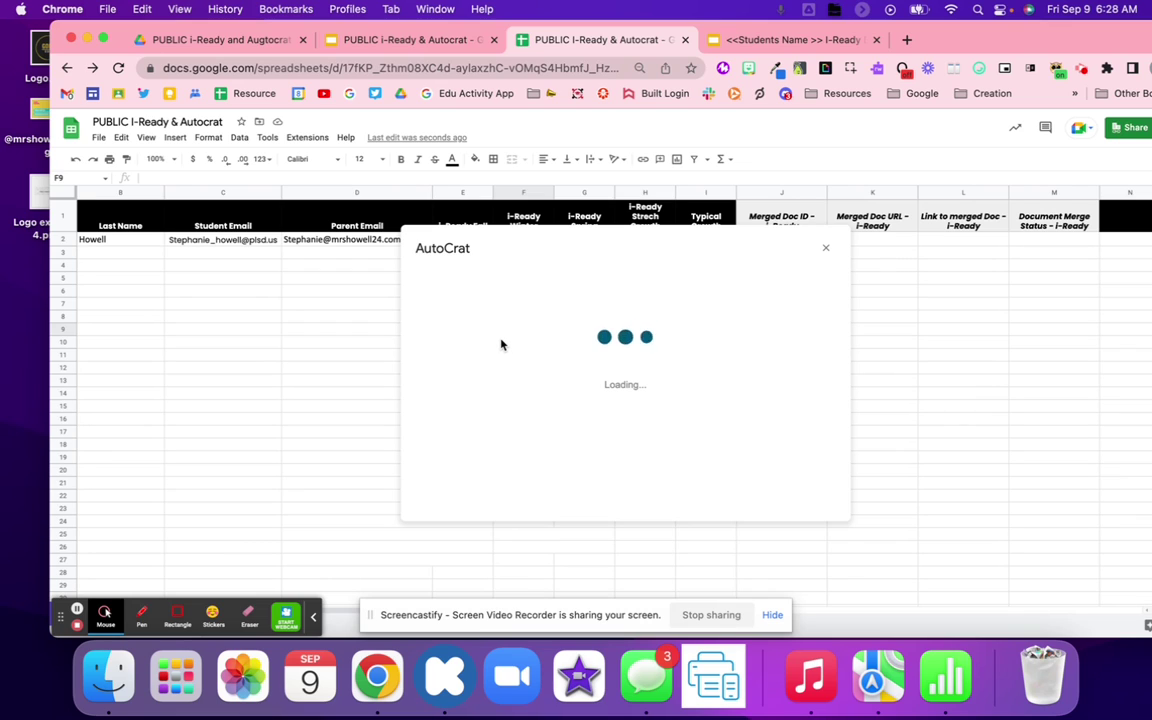
pyautogui.click(612, 330)
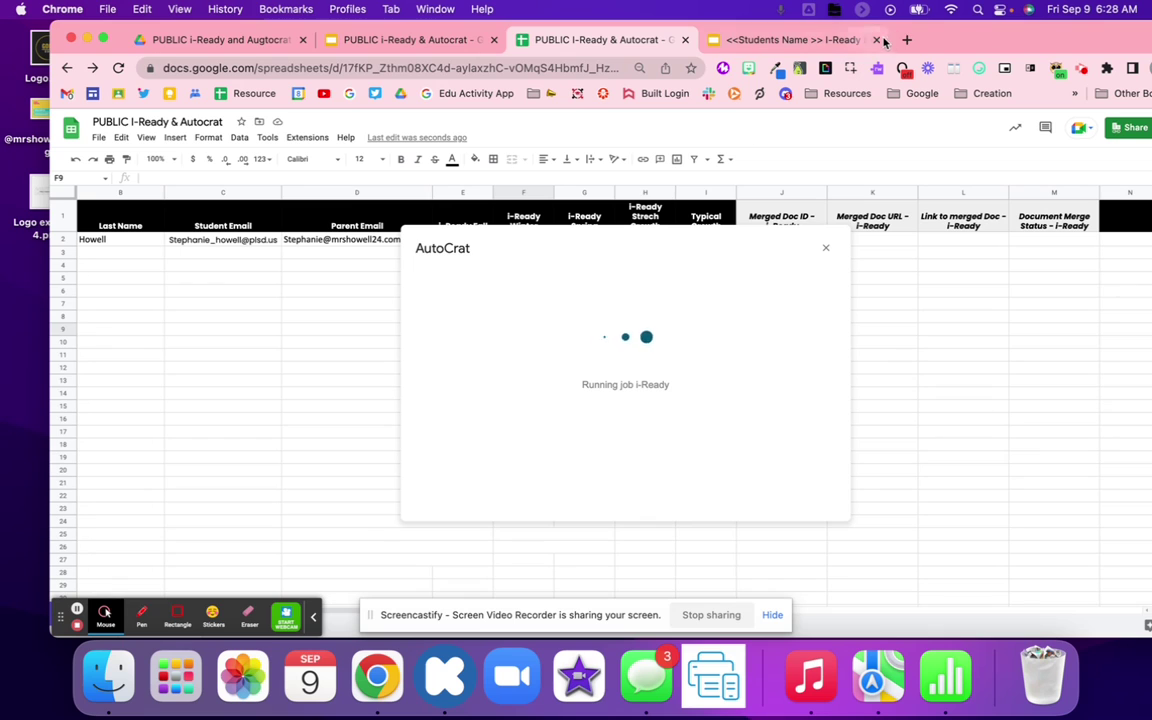
pyautogui.click(876, 40)
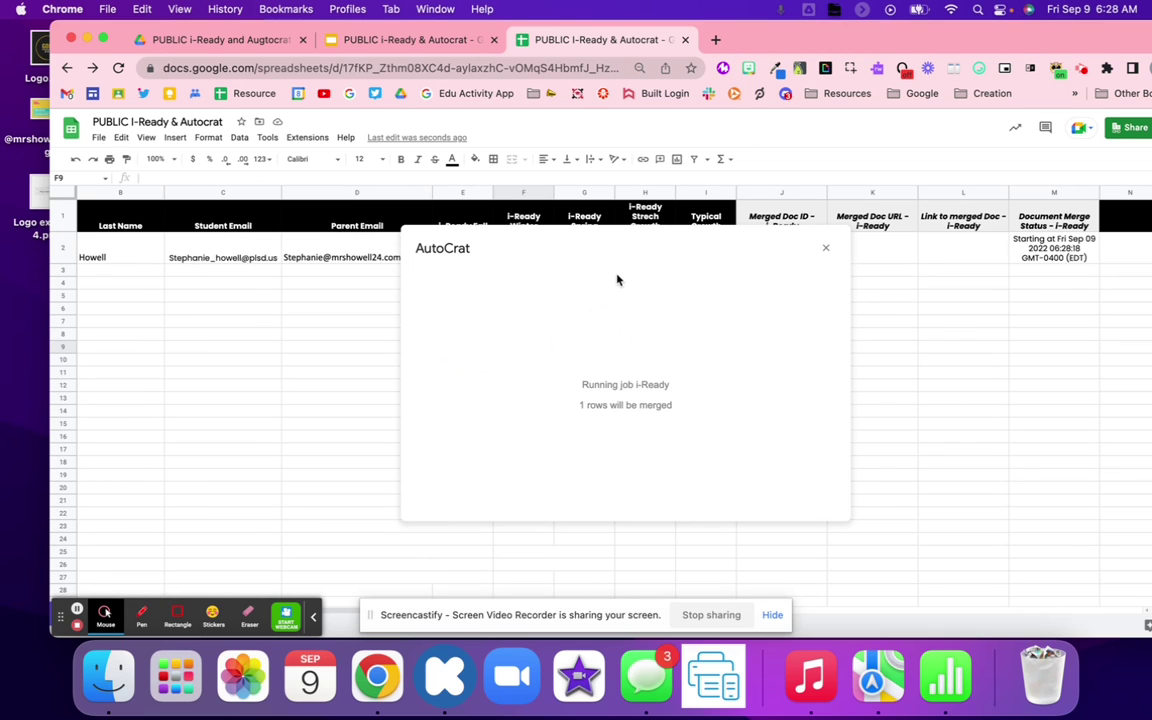
# Step: Uncover the merge result columns and open the new presentation from its Merged Doc URL link in row 2
pyautogui.moveTo(577, 258); pyautogui.dragTo(401, 241)
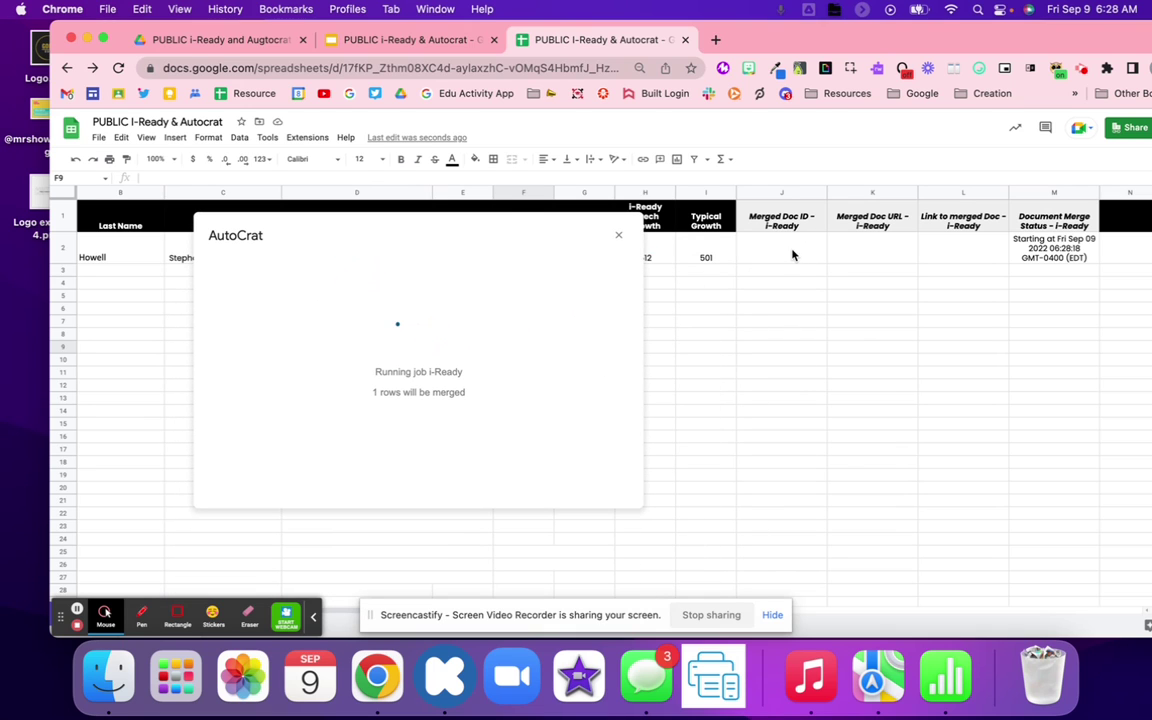
pyautogui.moveTo(792, 256); pyautogui.dragTo(1035, 255)
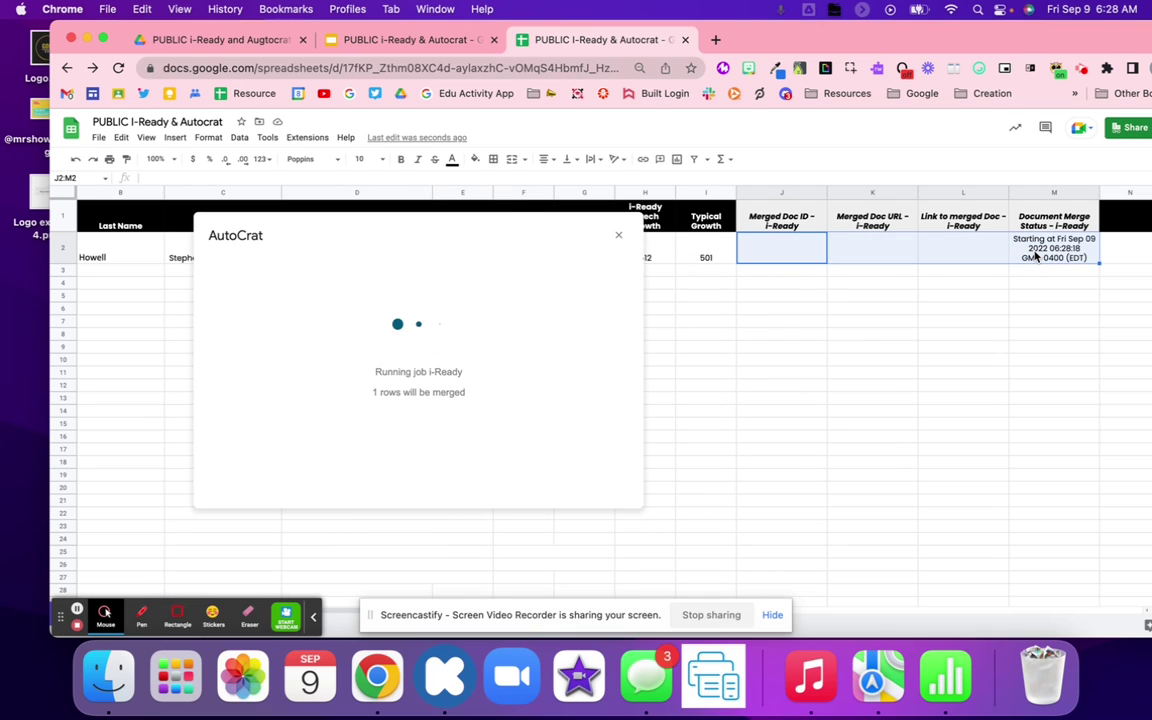
pyautogui.moveTo(876, 313)
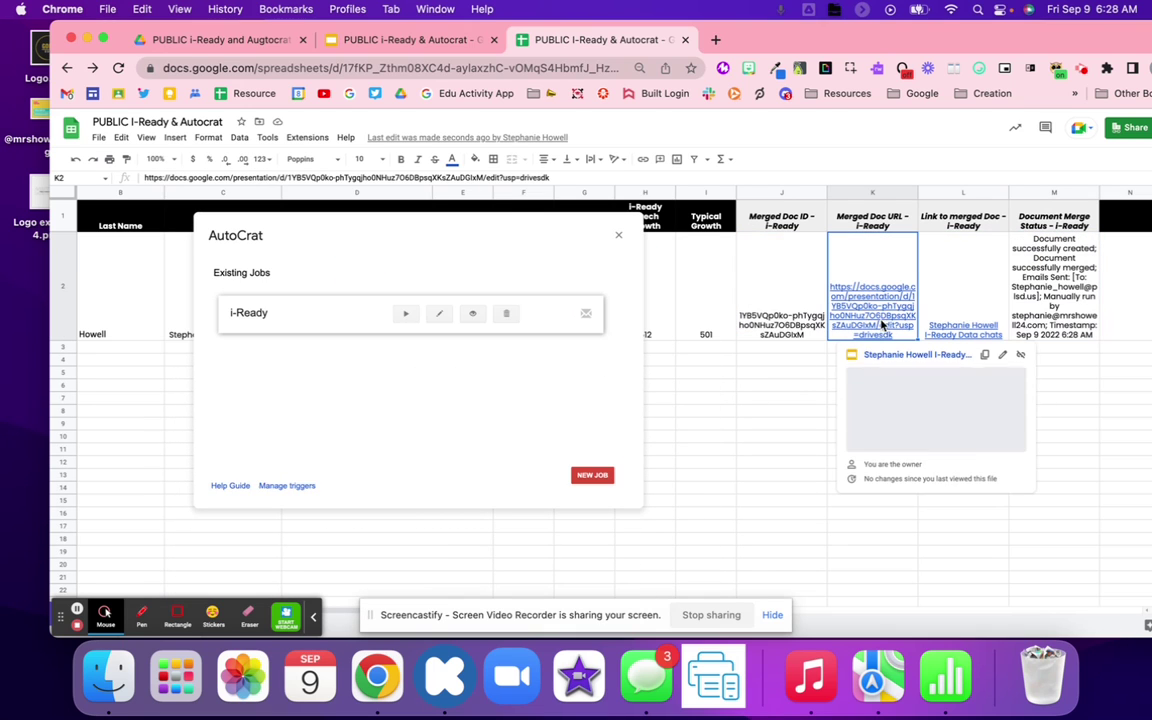
pyautogui.click(882, 496)
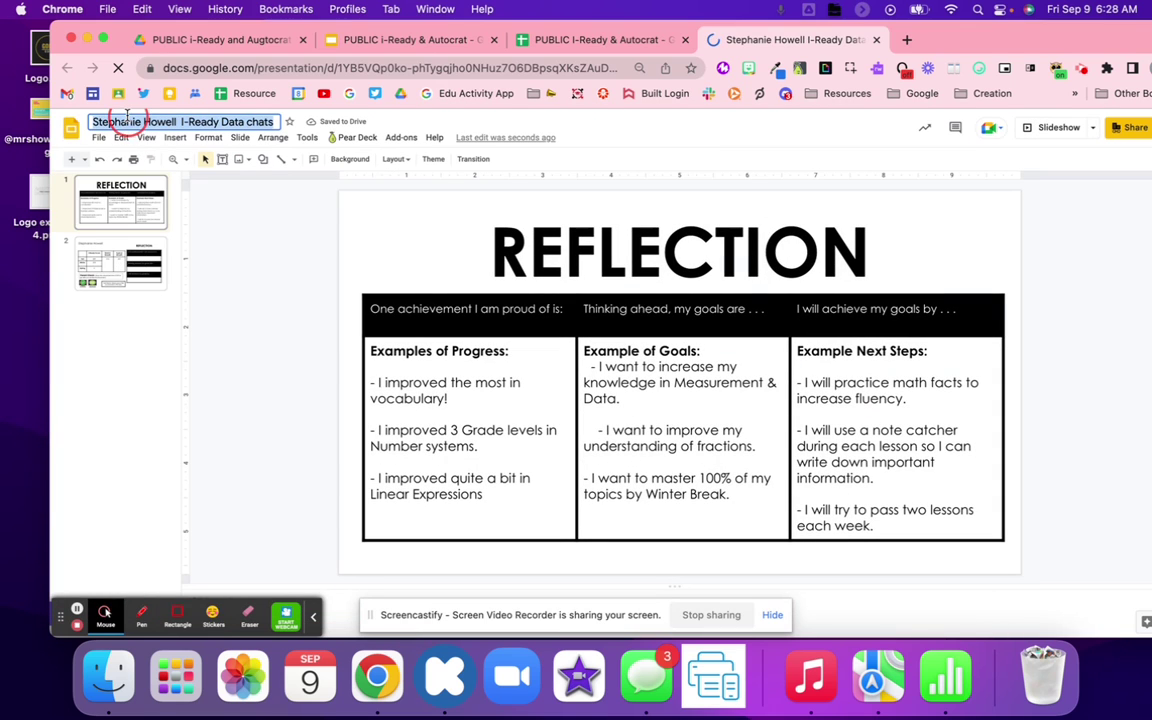
# Step: Check slide 2 of the merged report, including the Winter score, the reflection table and the Parent Check text
pyautogui.click(120, 262)
pyautogui.click(462, 376)
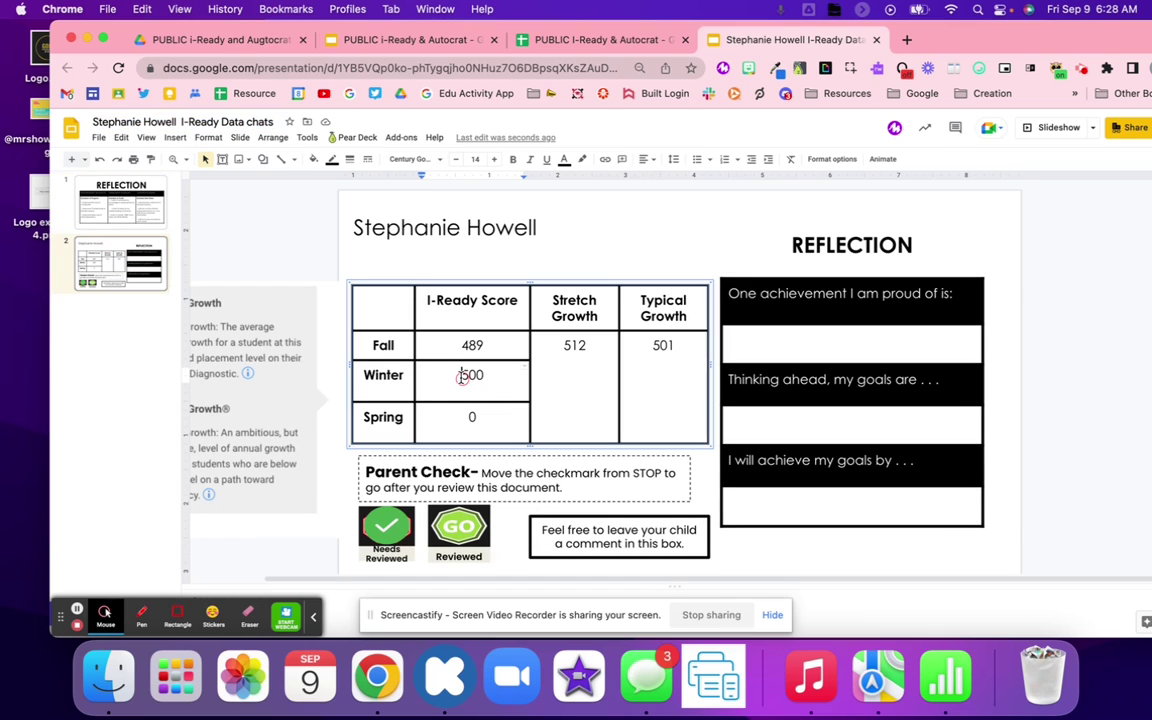
pyautogui.doubleClick(462, 376)
pyautogui.click(751, 368)
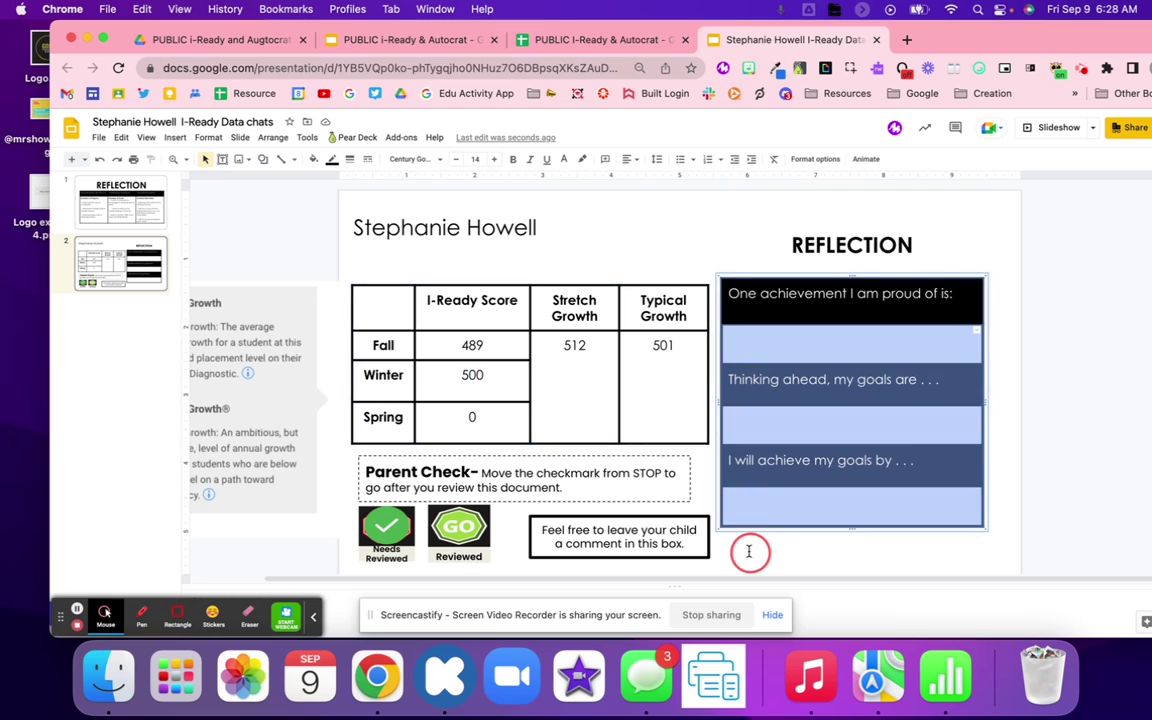
pyautogui.click(670, 483)
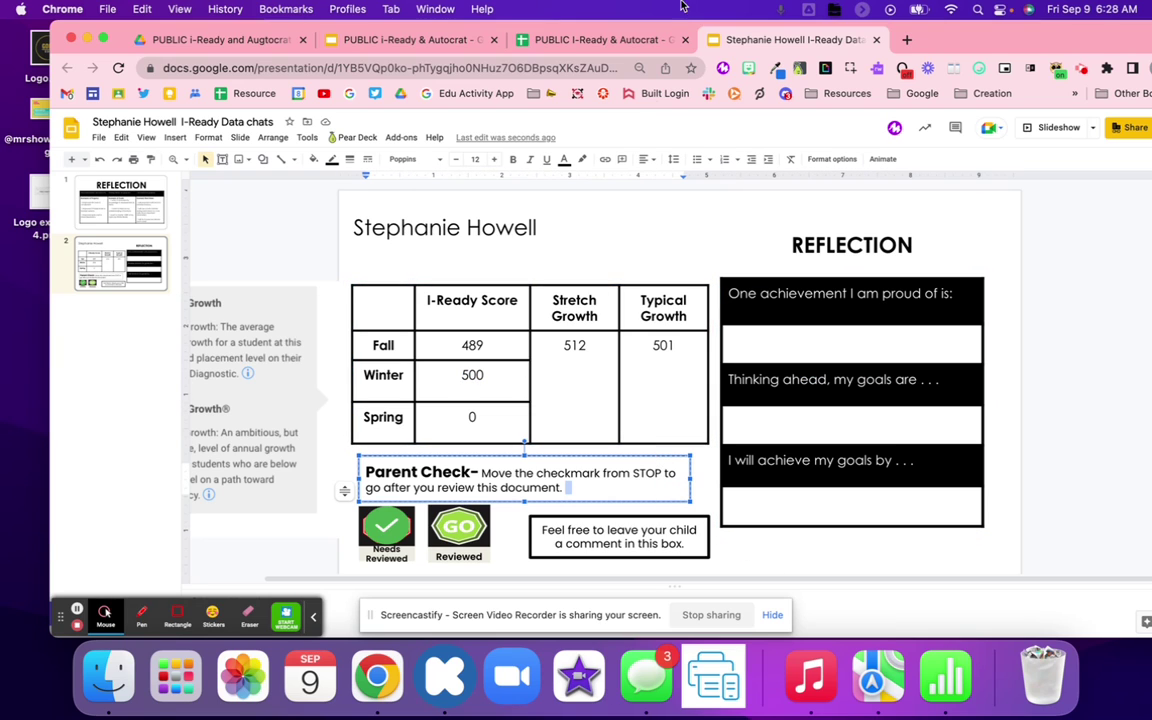
# Step: Open the sharing settings of the merged student presentation
pyautogui.click(625, 41)
pyautogui.click(760, 40)
pyautogui.click(1133, 128)
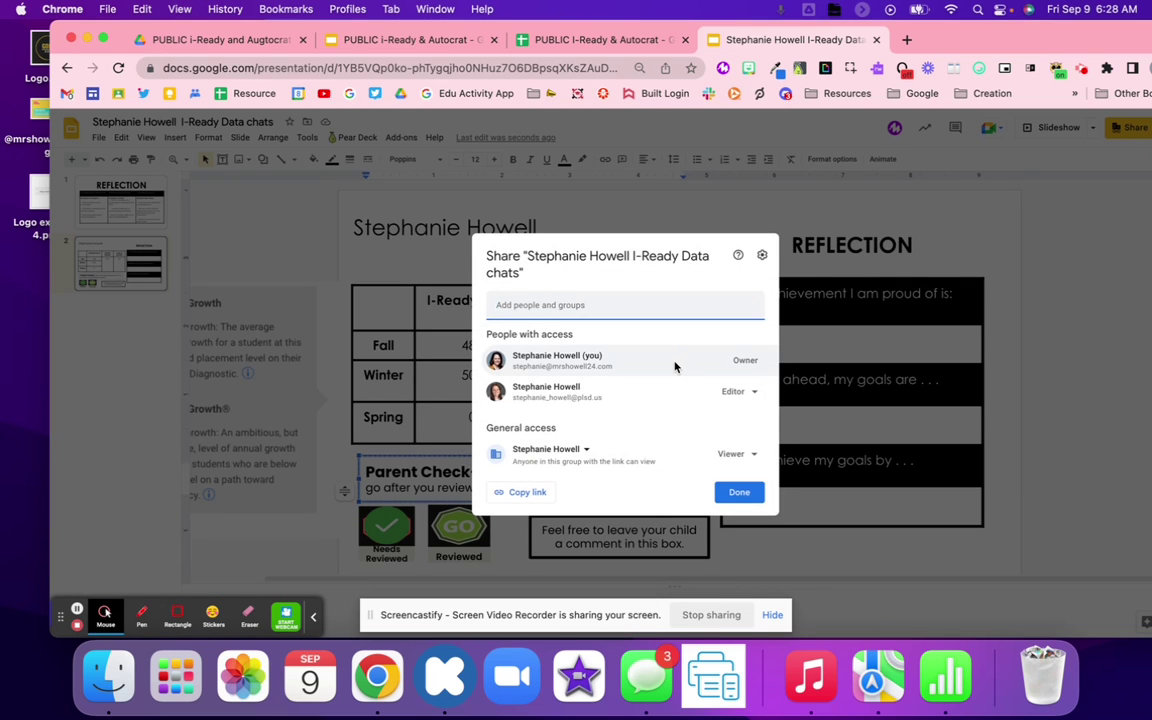
# Step: Close Autocrat in the spreadsheet, copy the parent's email from row 2, and add it as a recipient in the presentation's sharing dialog
pyautogui.click(378, 40)
pyautogui.click(600, 40)
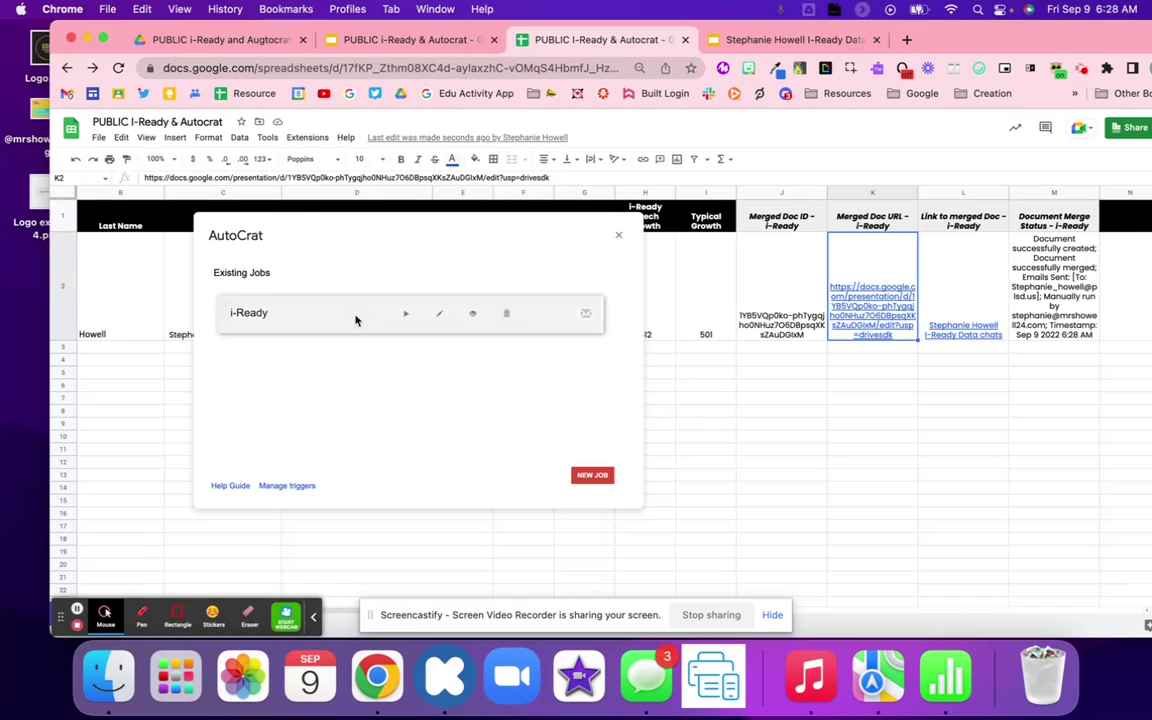
pyautogui.click(619, 233)
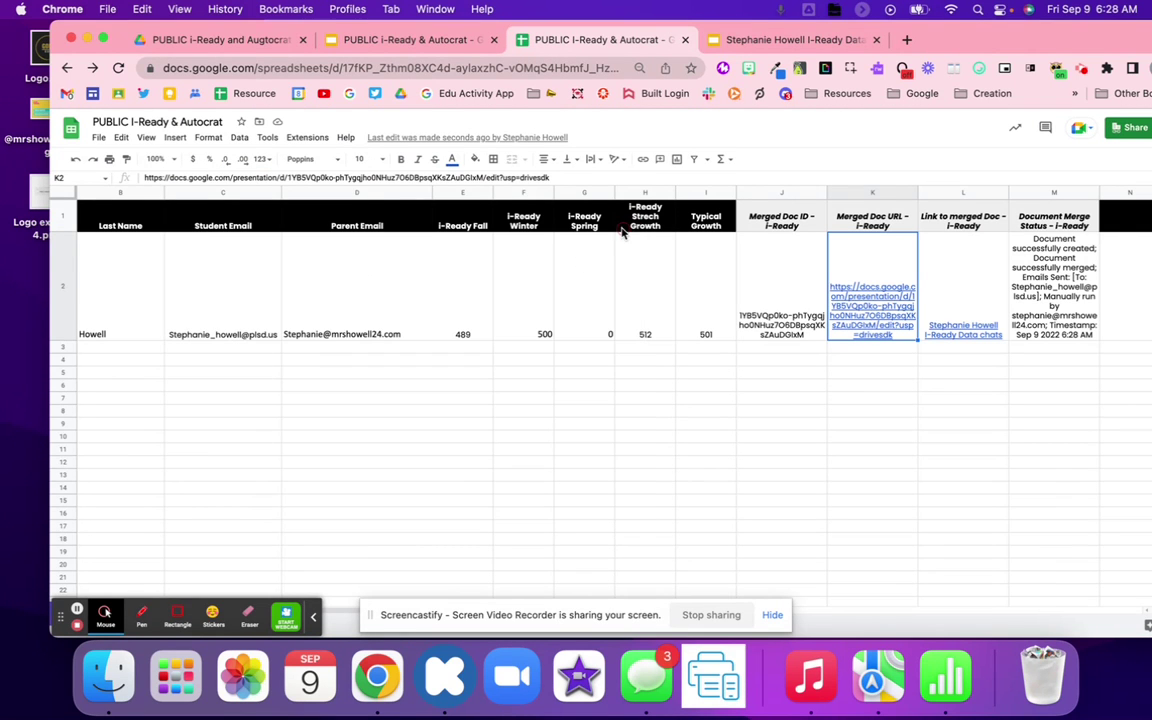
pyautogui.click(329, 342)
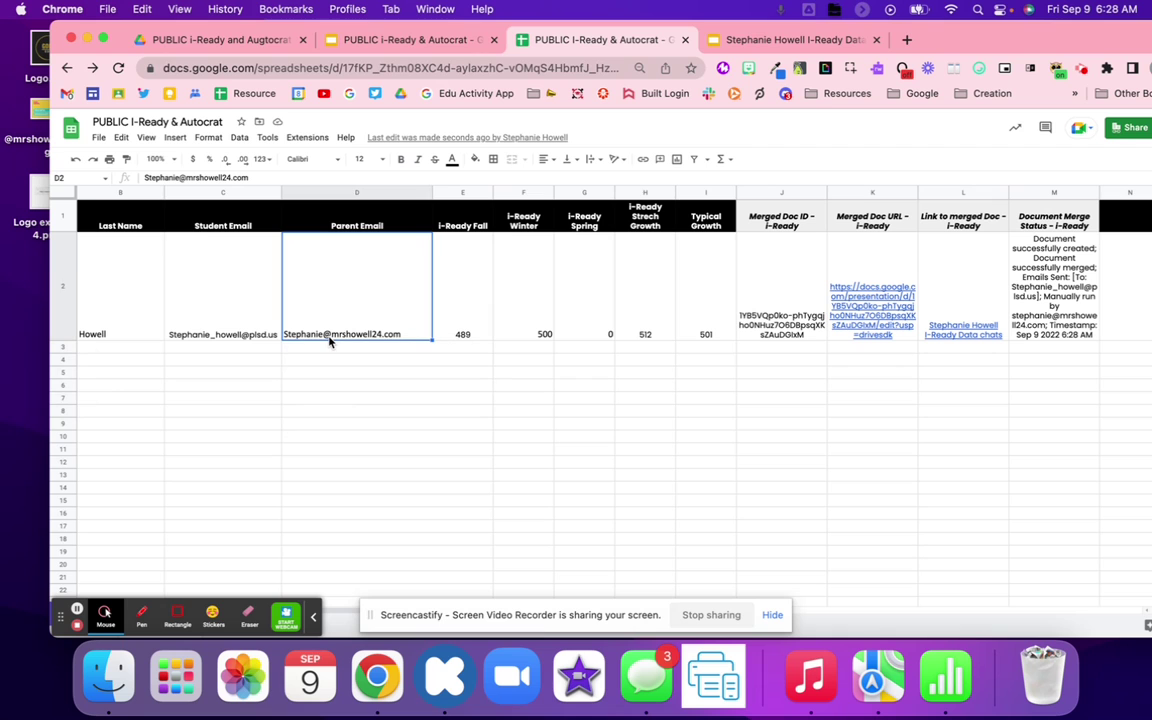
pyautogui.press('cmd+c')
pyautogui.click(740, 38)
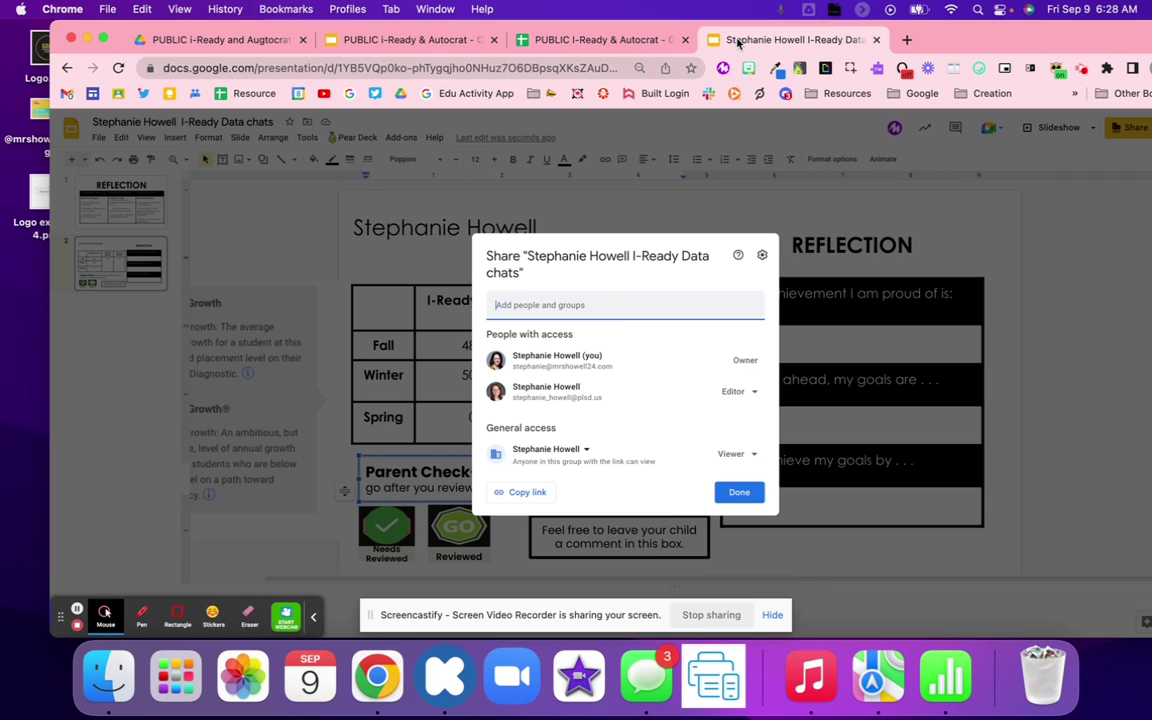
pyautogui.click(604, 303)
pyautogui.press('cmd+v')
# Step: Open the PUBLIC Parent Email document from the Drive folder and add a blank line above the "What happens next?" heading
pyautogui.click(176, 38)
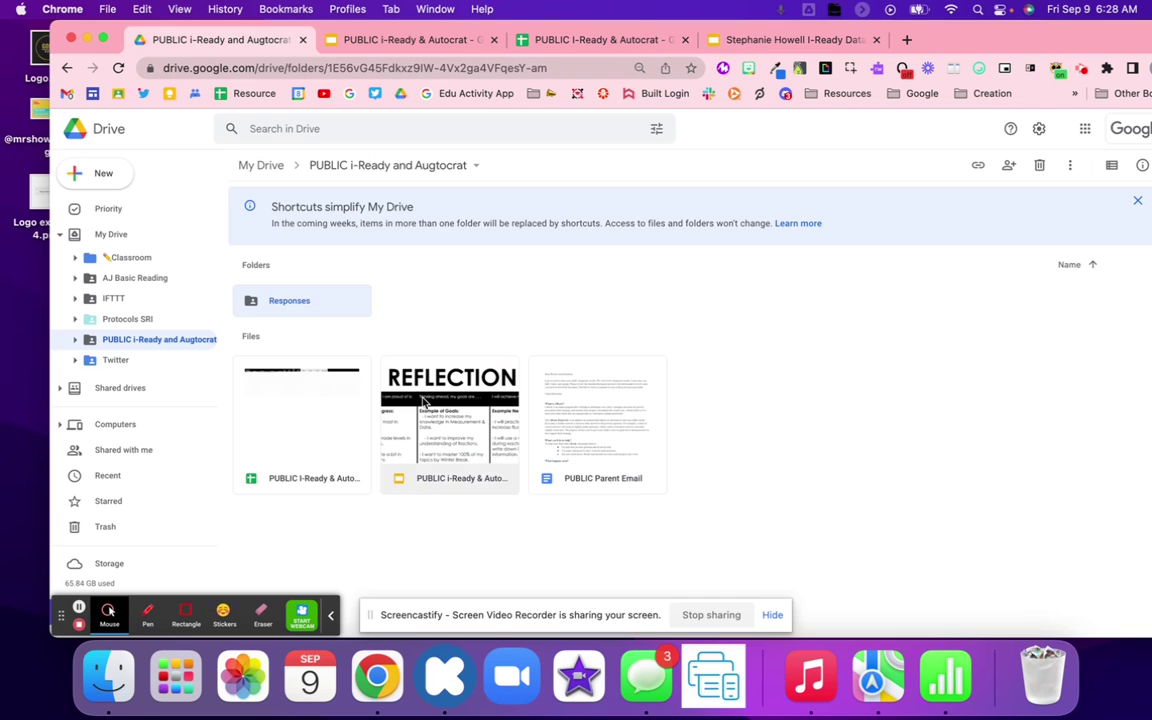
pyautogui.doubleClick(610, 477)
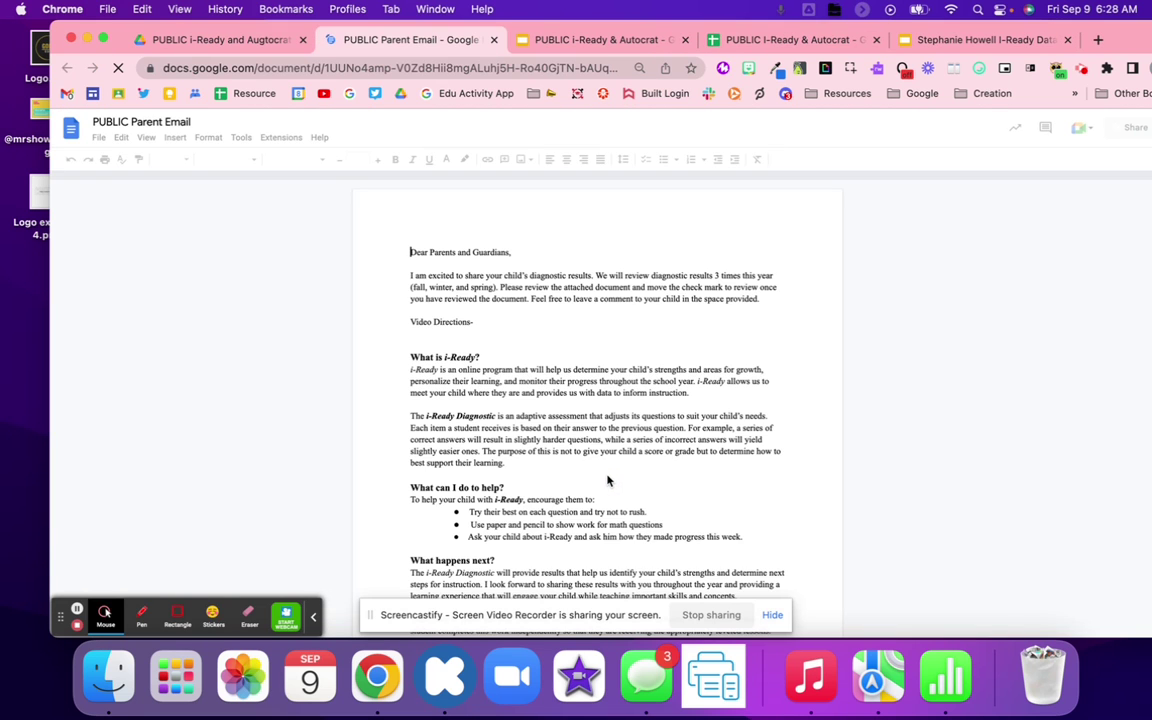
pyautogui.scroll(-5, 560, 500)
pyautogui.click(491, 542)
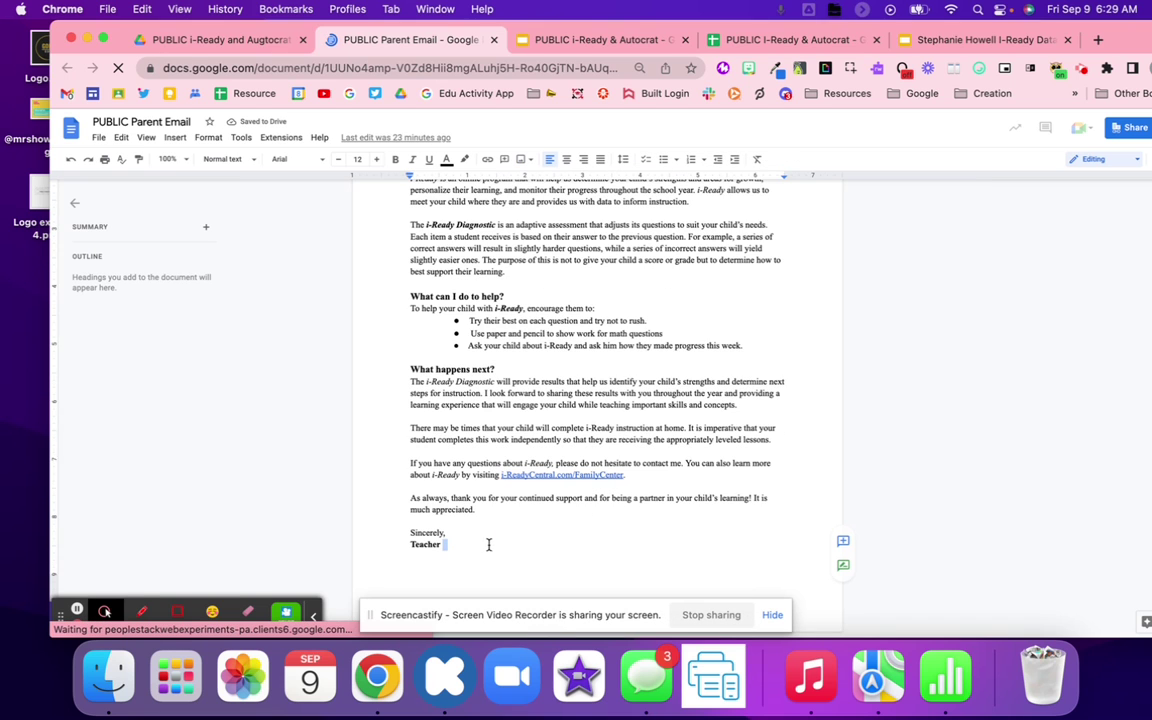
pyautogui.scroll(1, 416, 340)
pyautogui.click(455, 422)
pyautogui.press('Return')
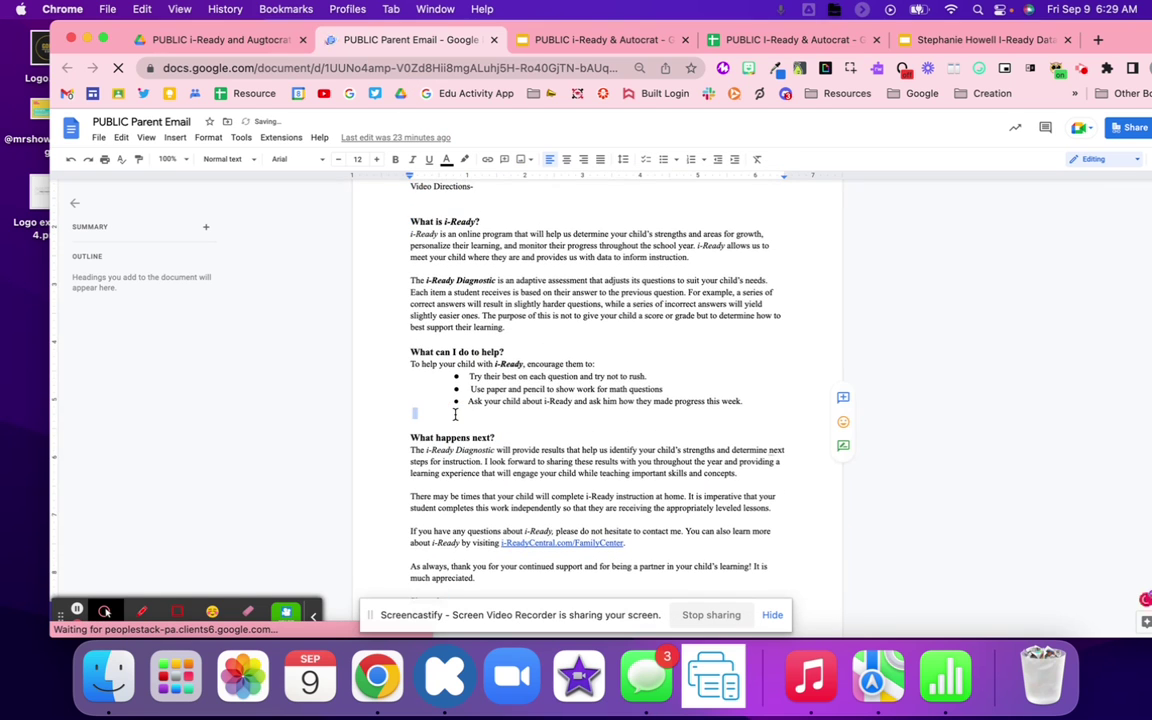
# Step: Copy the entire parent letter into the presentation's share message, then send the invitation to the parent with Editor access
pyautogui.scroll(3, 432, 300)
pyautogui.moveTo(411, 251); pyautogui.dragTo(533, 705)
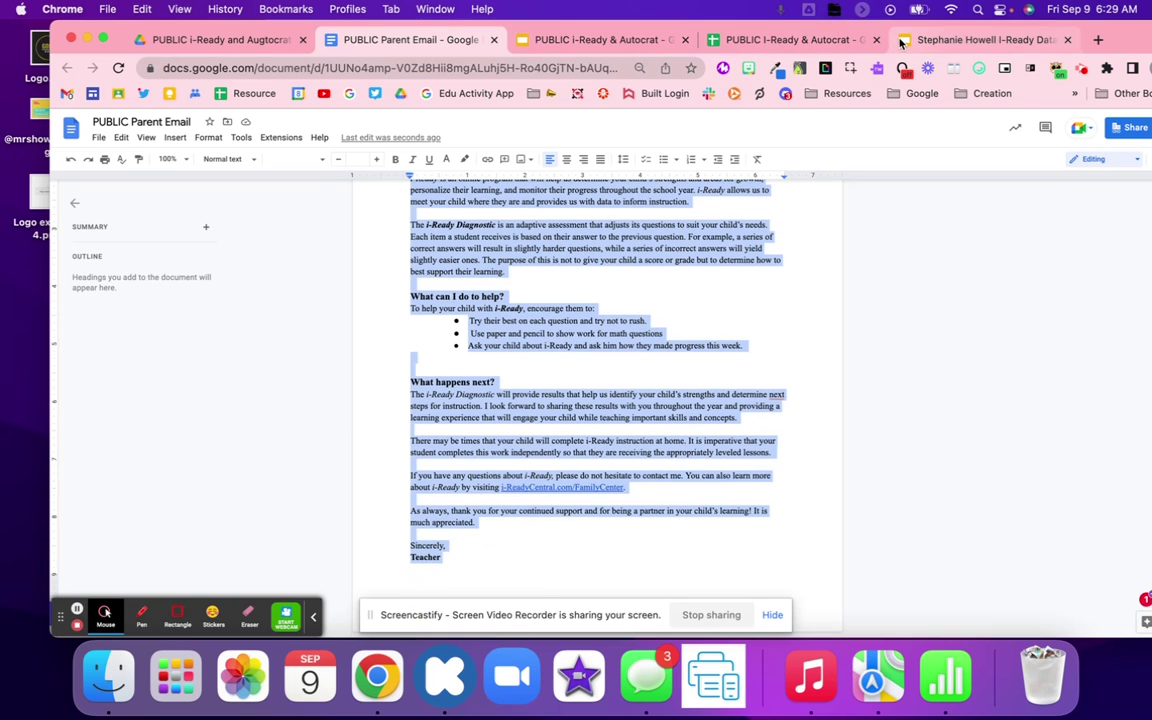
pyautogui.click(975, 39)
pyautogui.click(568, 416)
pyautogui.press('super+v')
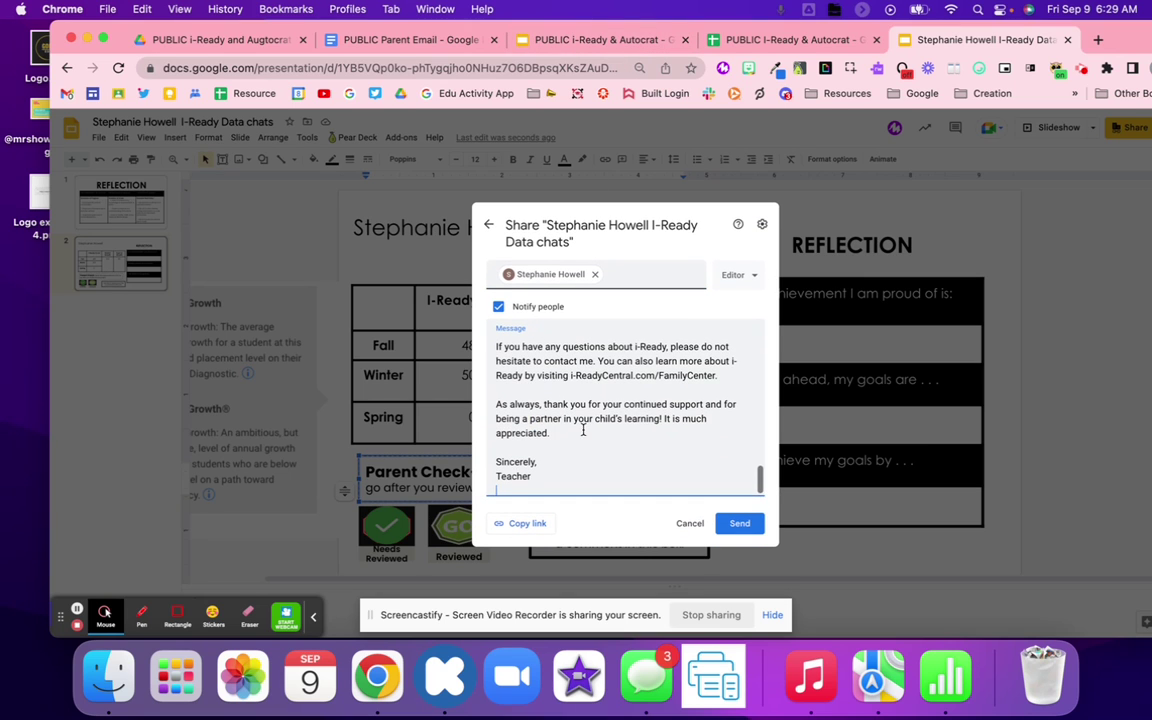
pyautogui.scroll(10, 594, 434)
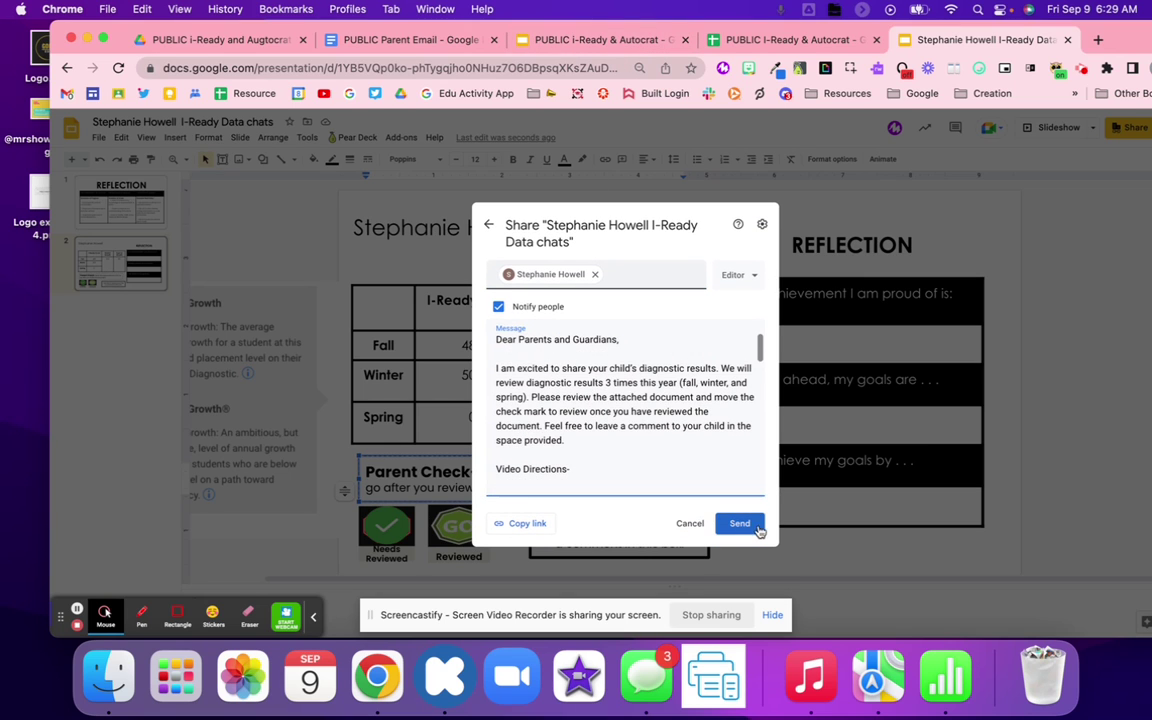
pyautogui.click(739, 527)
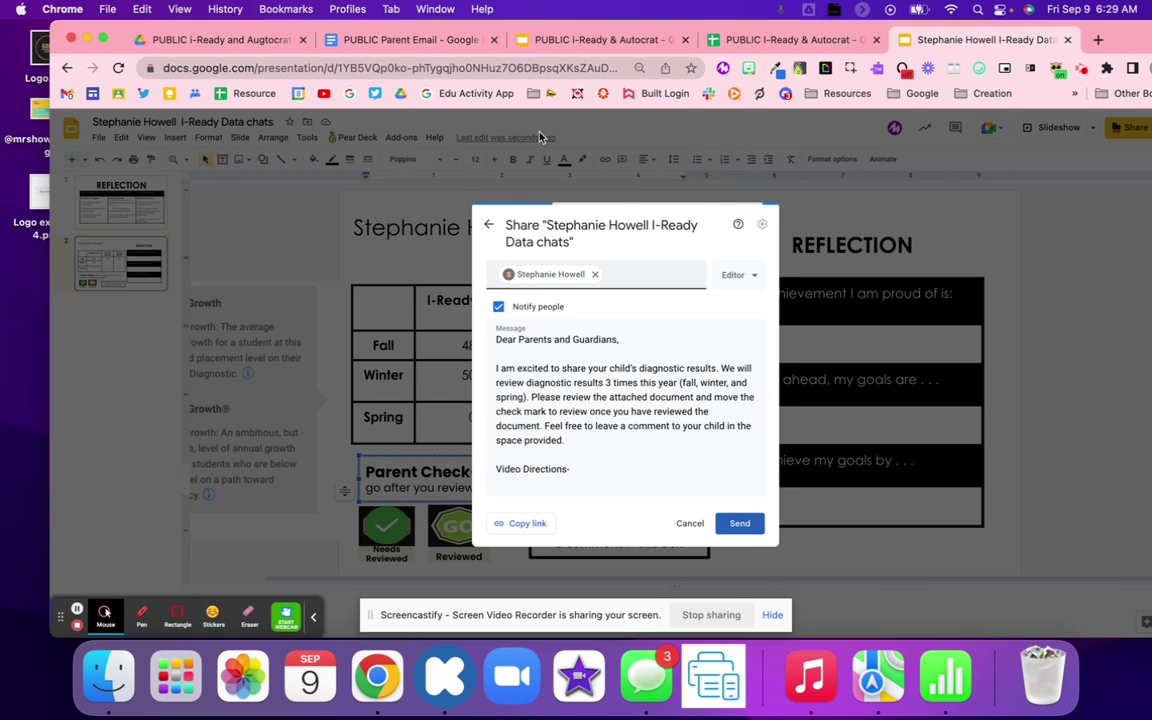